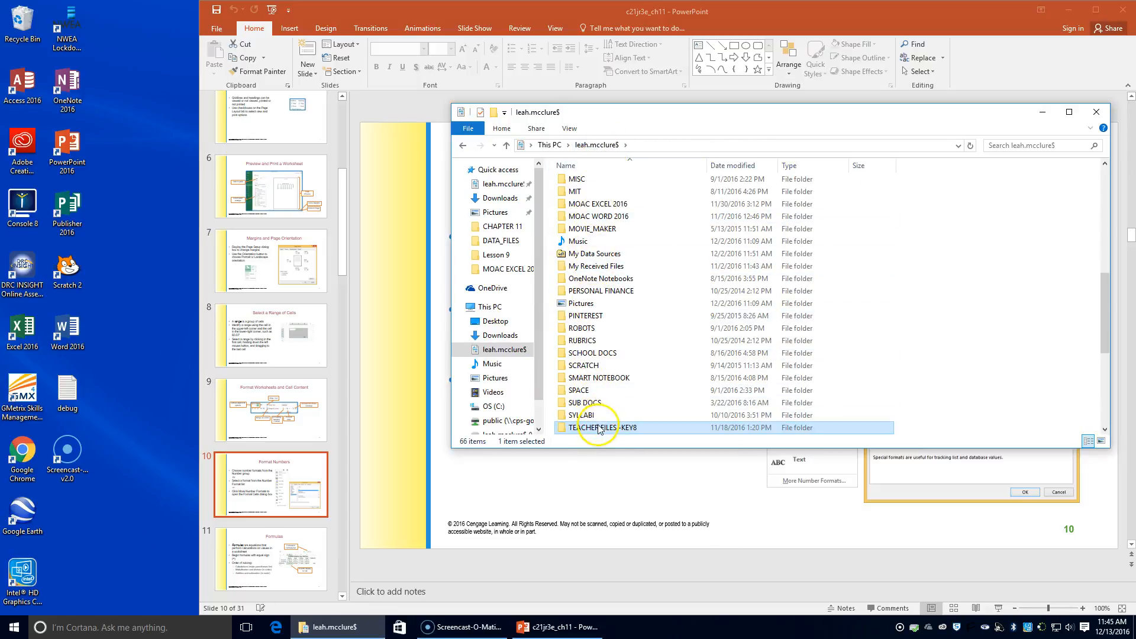
# - Open the workbook "df 74a numbers1" from the DATA_FILES folder inside KEYBOARDING8
pyautogui.scroll(10, 597, 320)
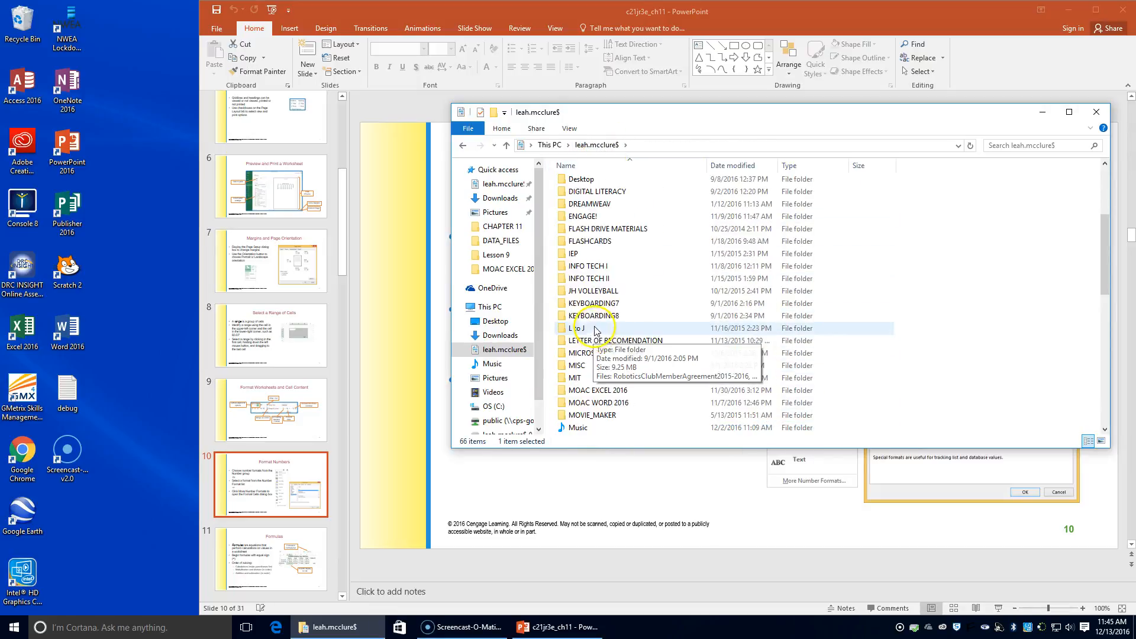
pyautogui.doubleClick(598, 427)
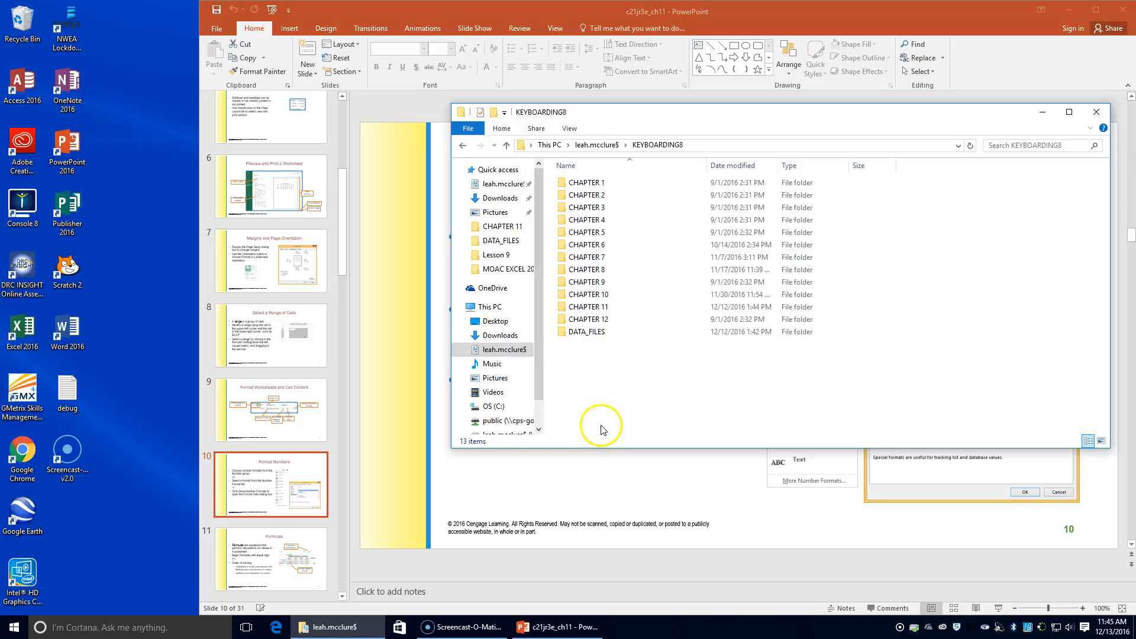
pyautogui.doubleClick(585, 331)
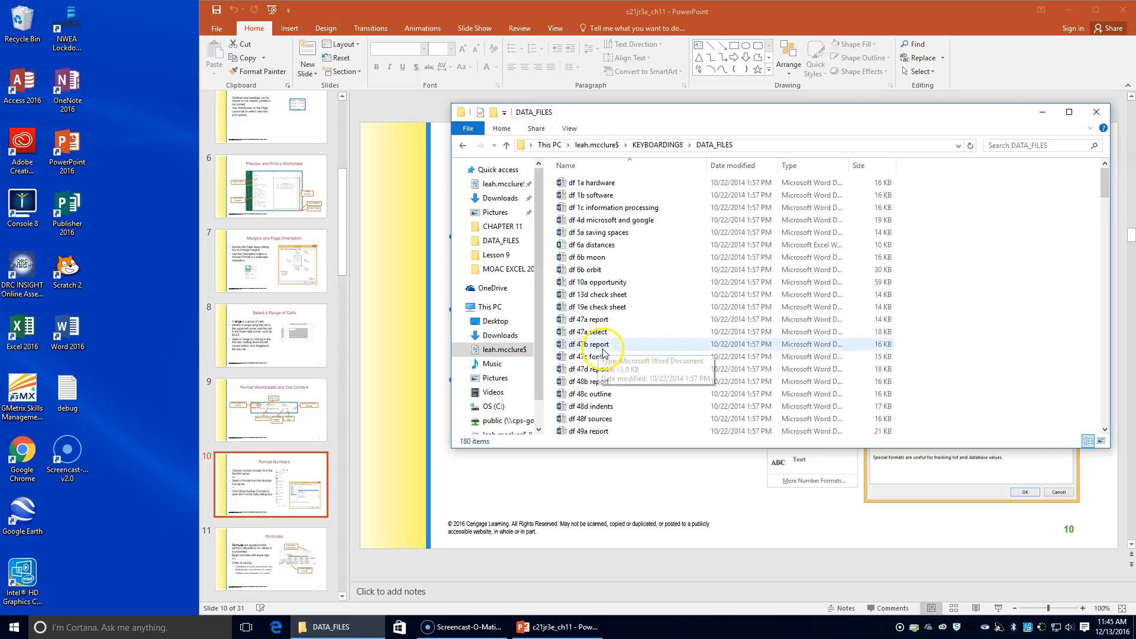
pyautogui.scroll(-20, 662, 330)
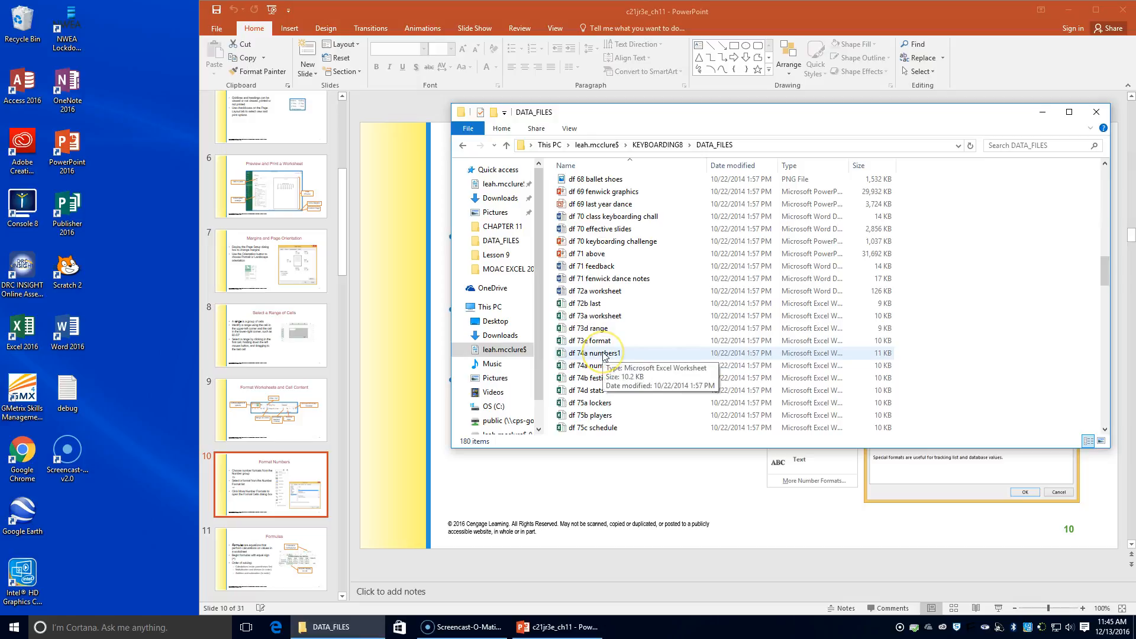
pyautogui.doubleClick(604, 354)
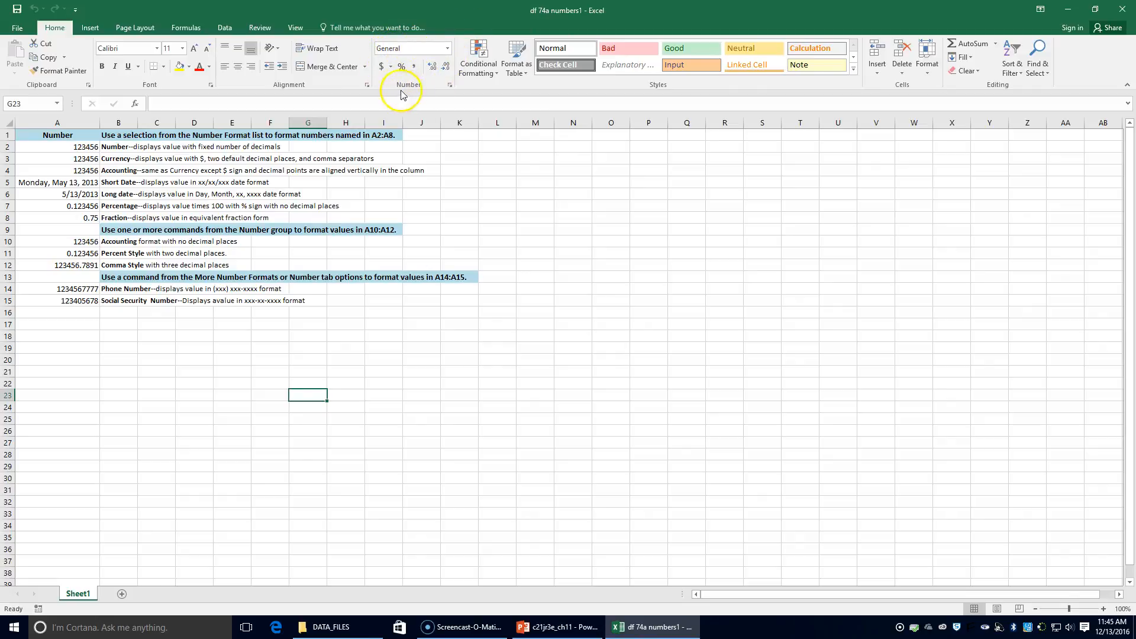
pyautogui.click(448, 49)
pyautogui.click(449, 50)
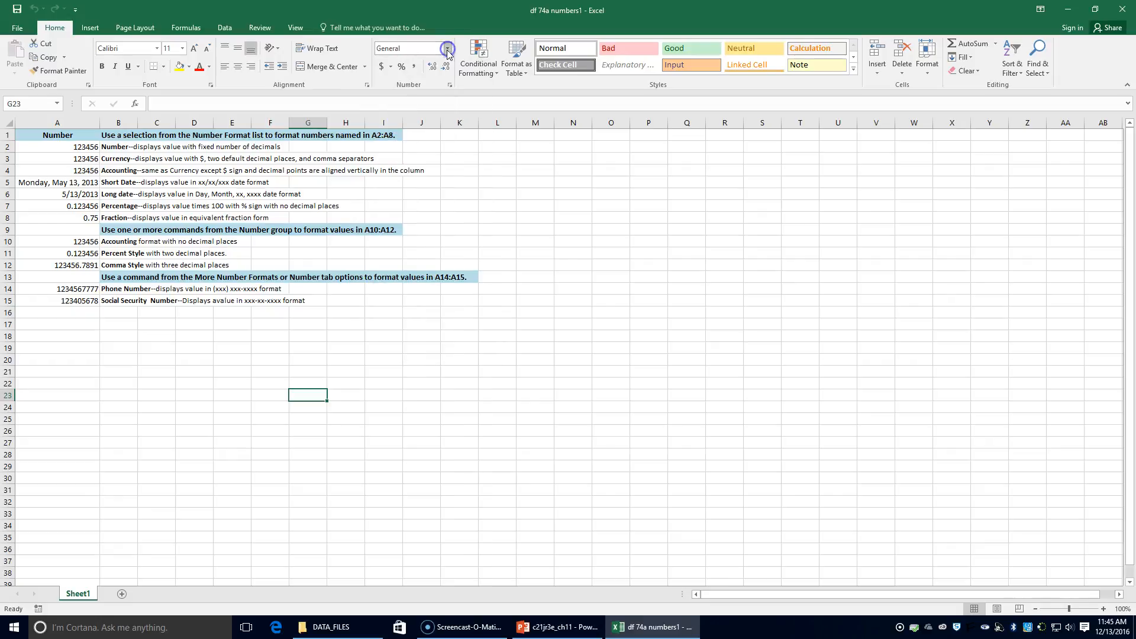
pyautogui.click(450, 87)
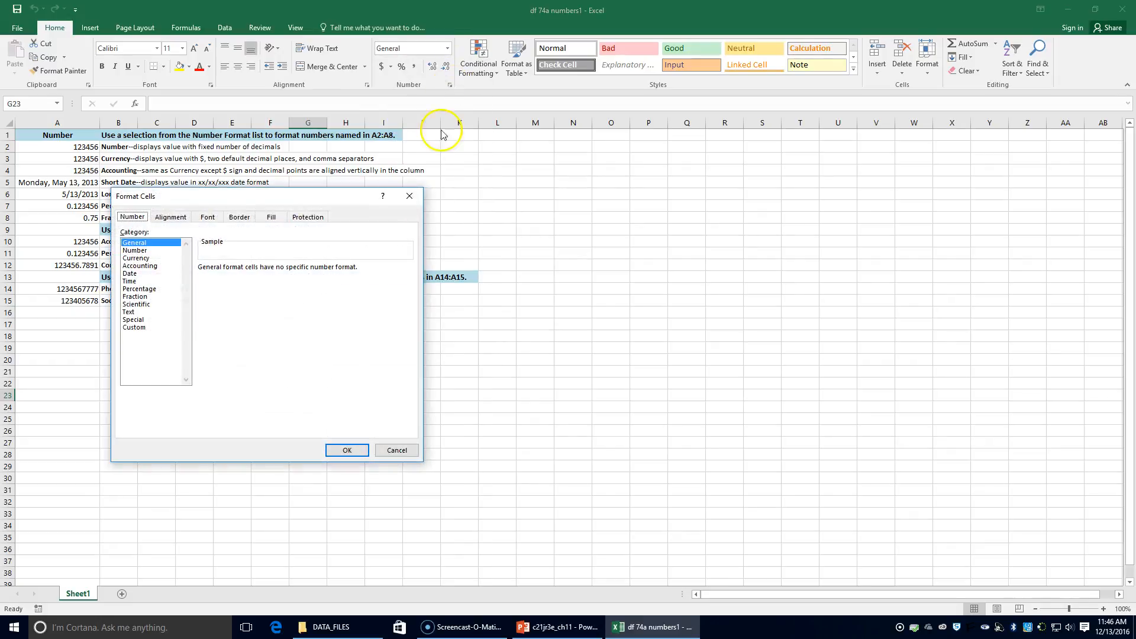
pyautogui.click(406, 198)
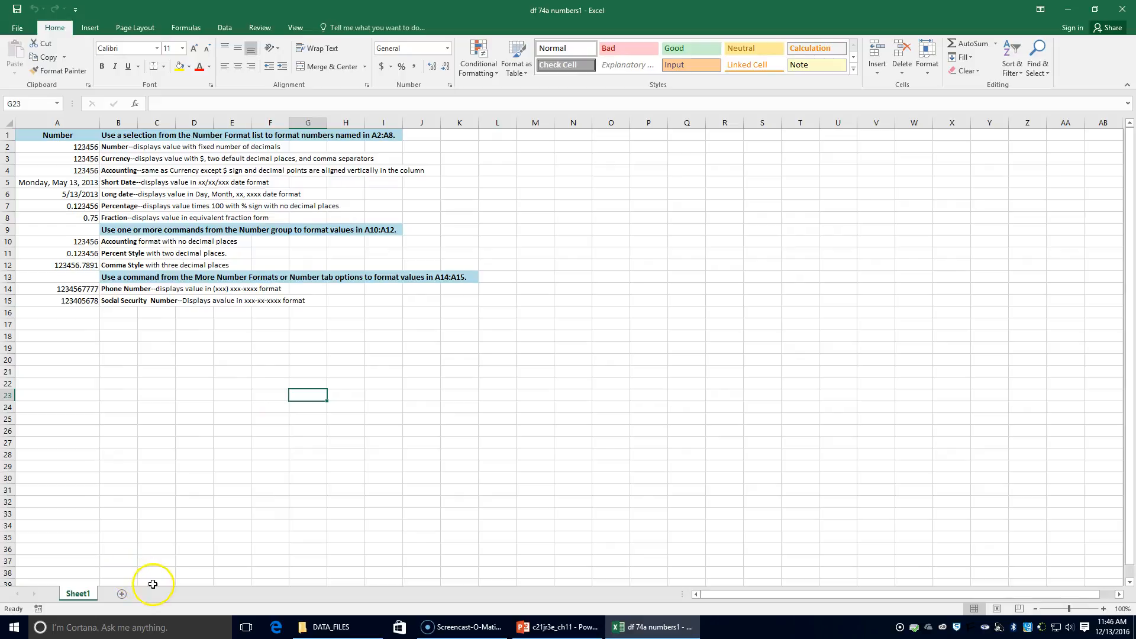
# - Format cell A2 with the Number format and cell A3 with the Currency format
pyautogui.click(42, 147)
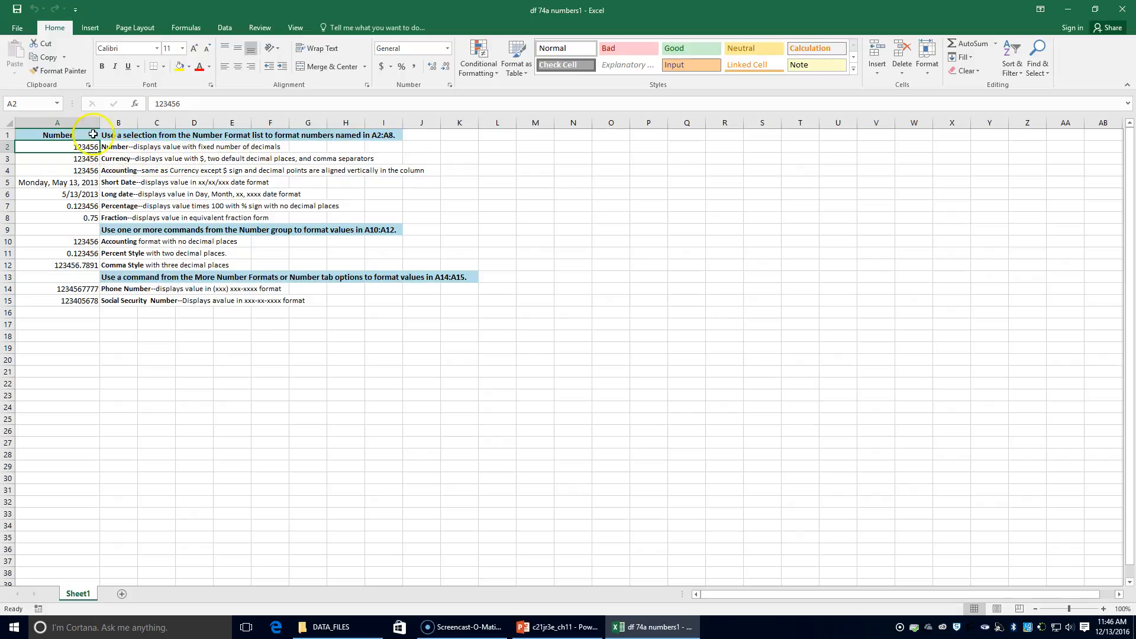
pyautogui.click(447, 48)
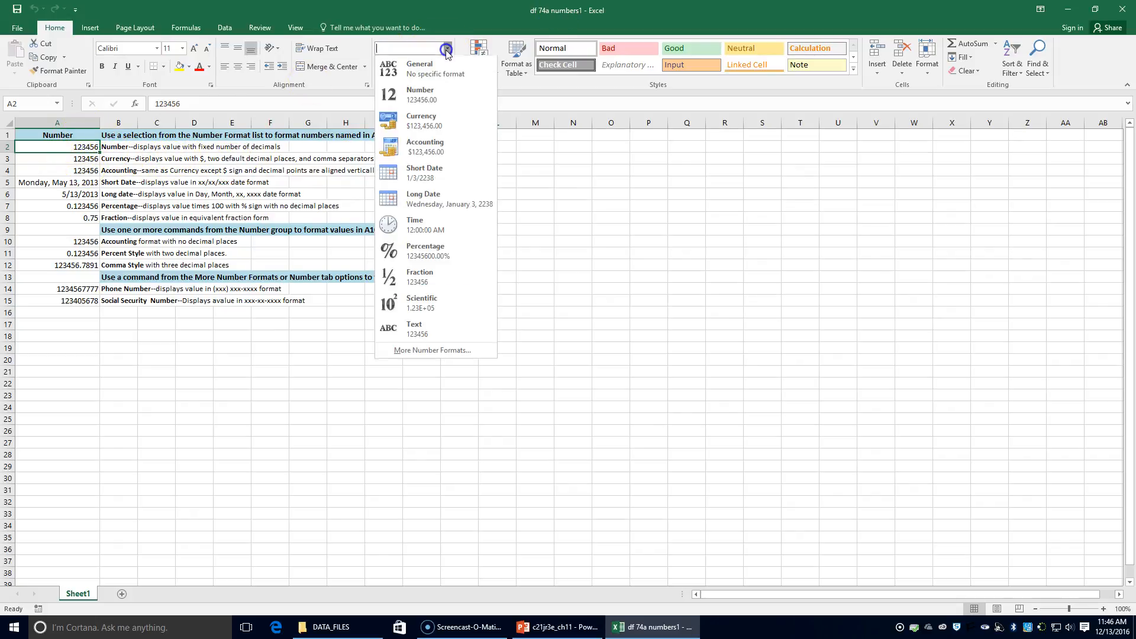
pyautogui.click(449, 98)
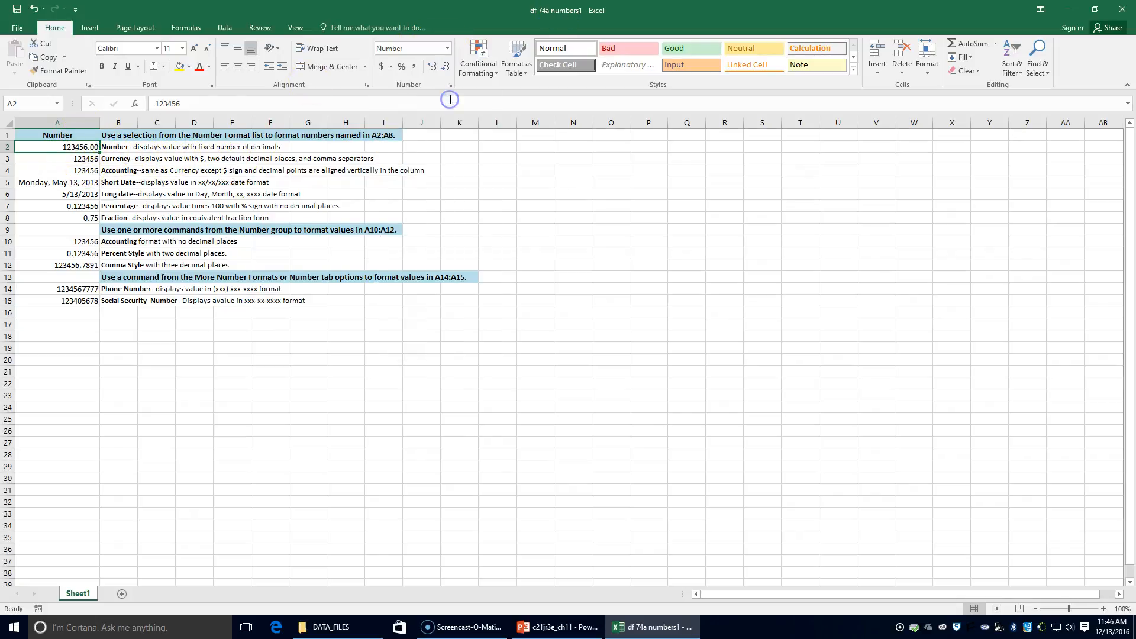
pyautogui.click(82, 157)
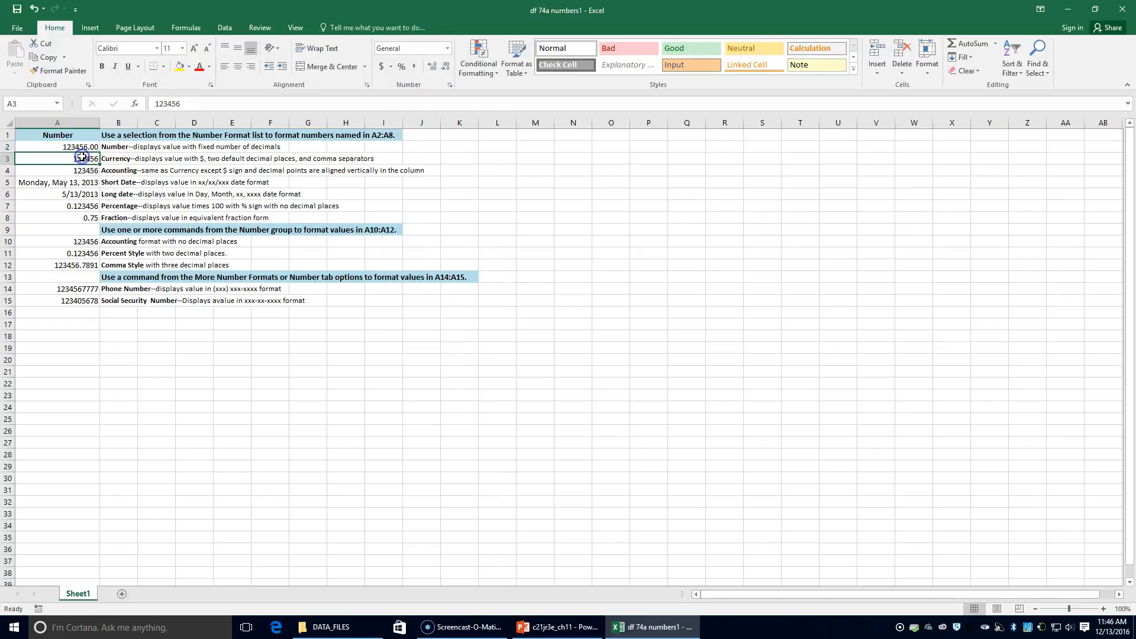
pyautogui.click(447, 48)
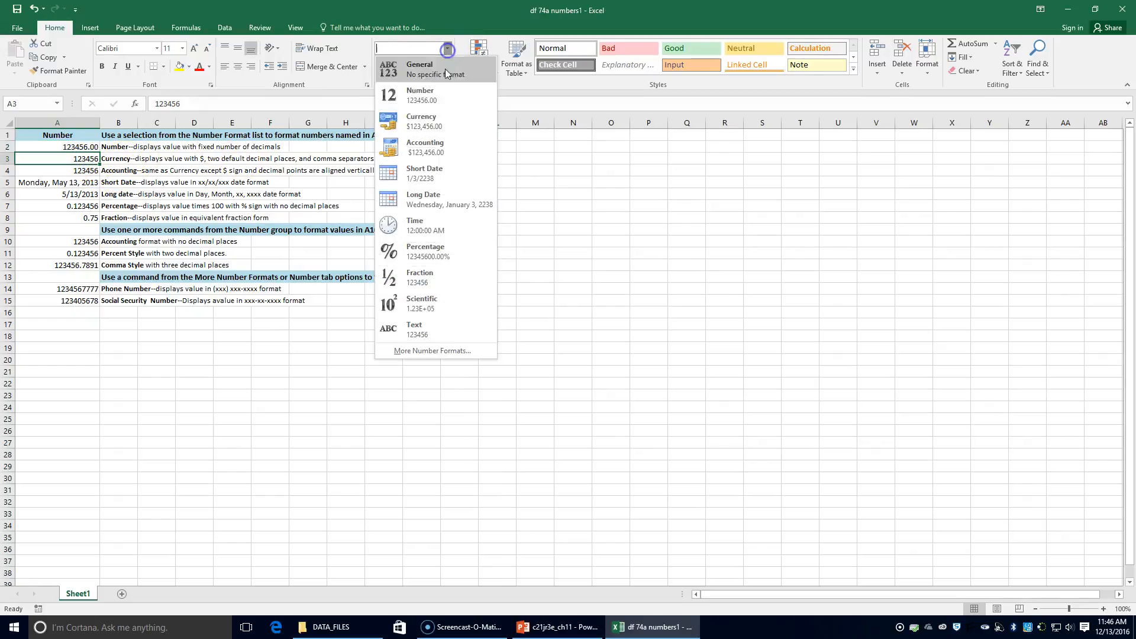
pyautogui.click(438, 123)
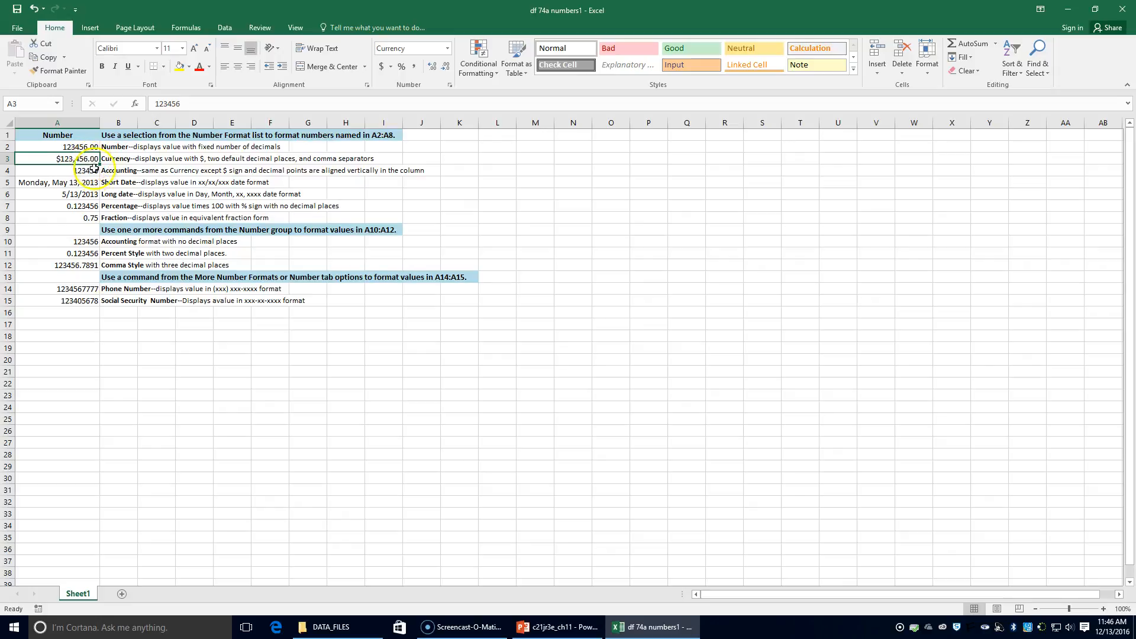
# - Apply the Accounting number format to the value in cell A4
pyautogui.click(71, 170)
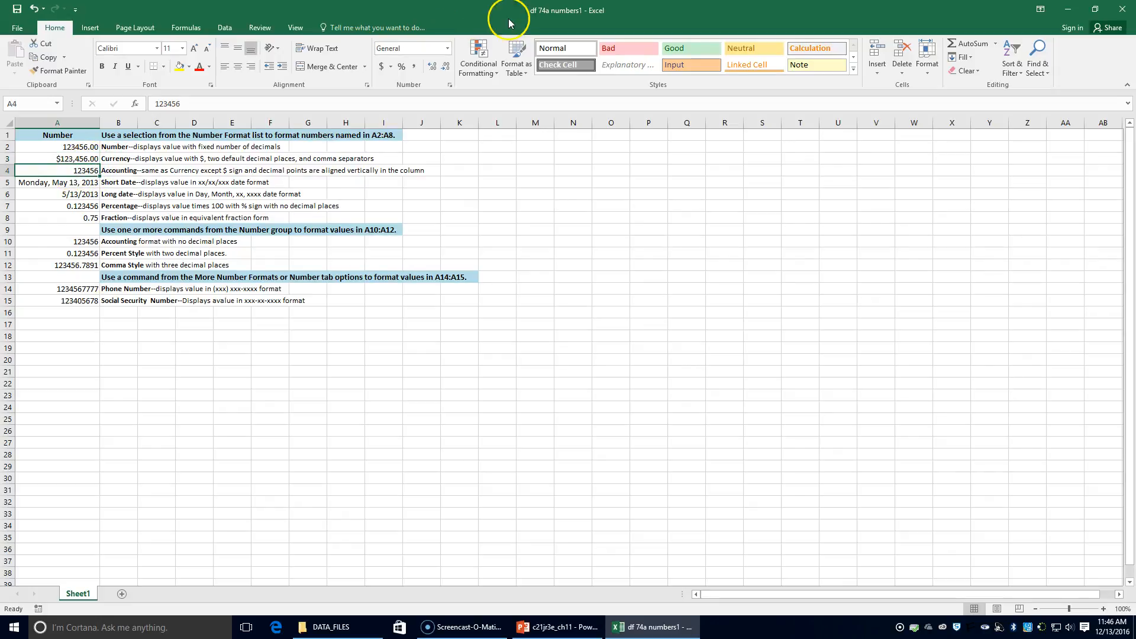
pyautogui.click(447, 48)
pyautogui.click(430, 145)
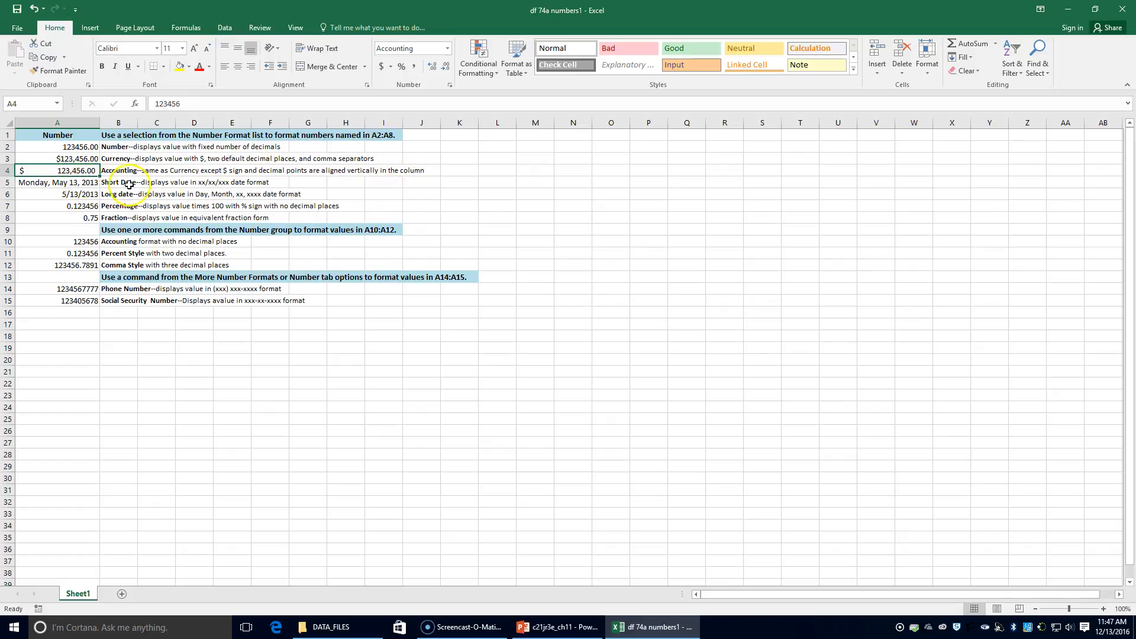
# - Format the date in cell A5 as Short Date and the date in cell A6 as Long Date
pyautogui.click(46, 182)
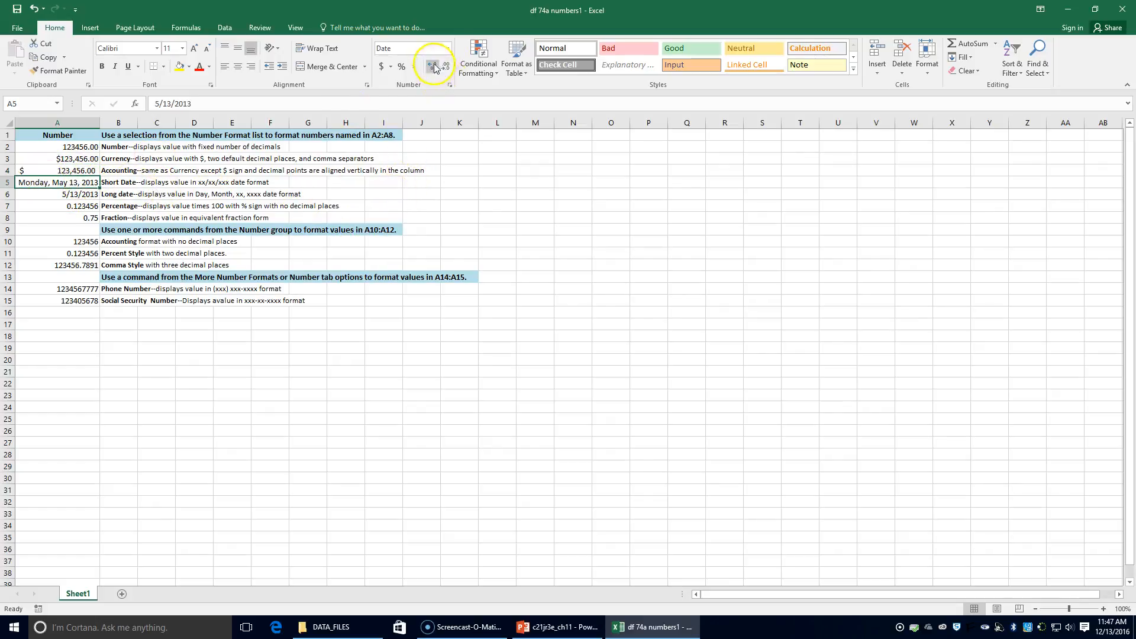
pyautogui.click(448, 48)
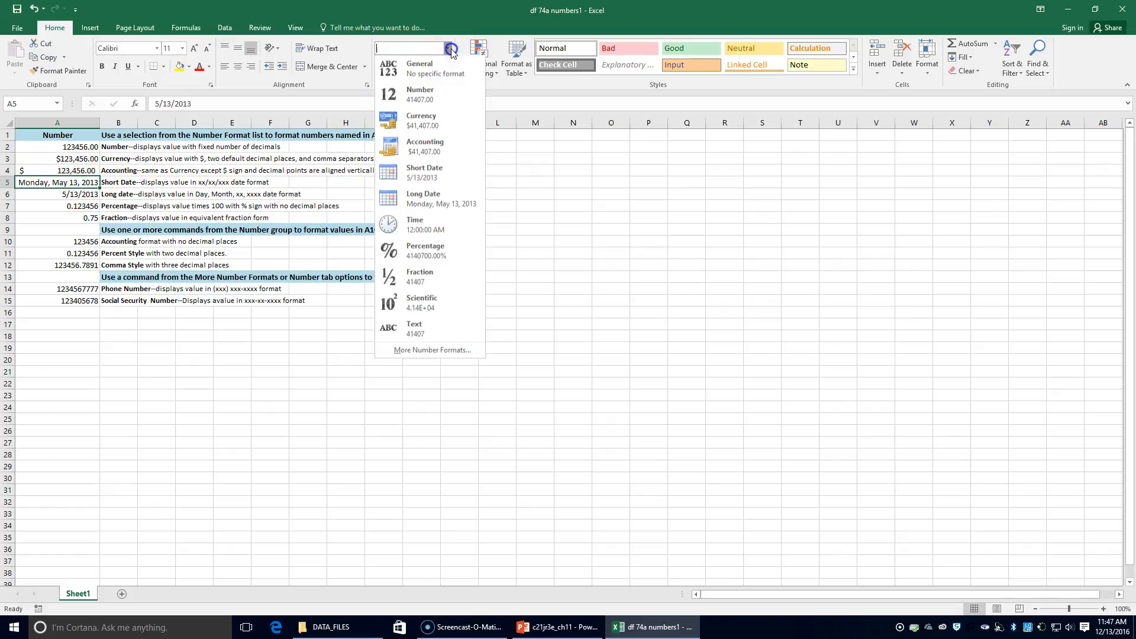
pyautogui.click(438, 177)
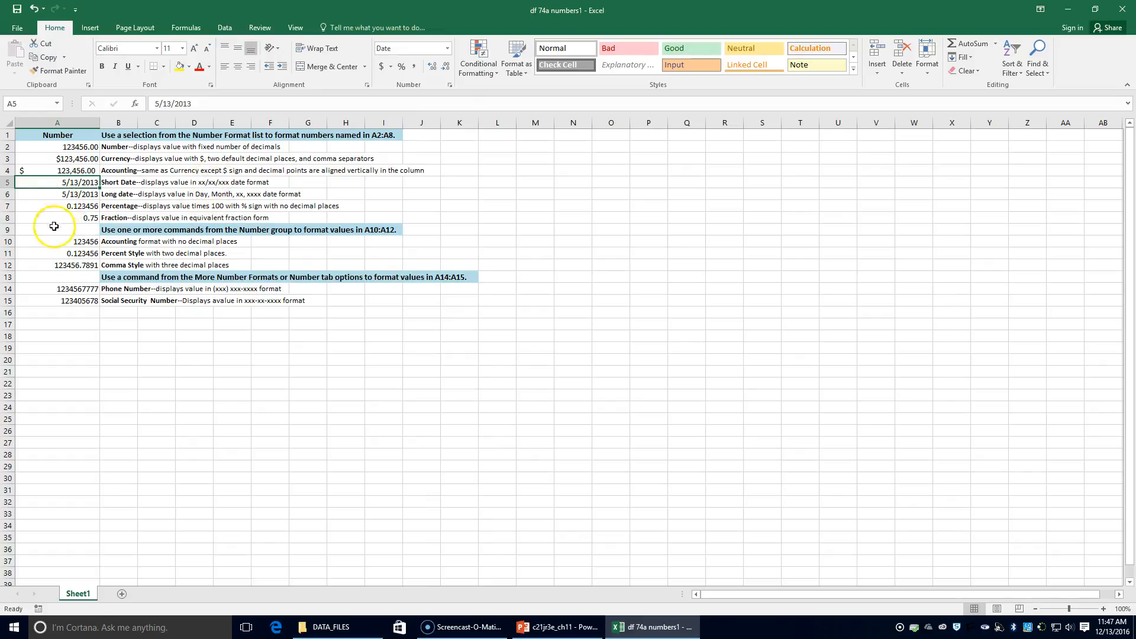
pyautogui.click(64, 194)
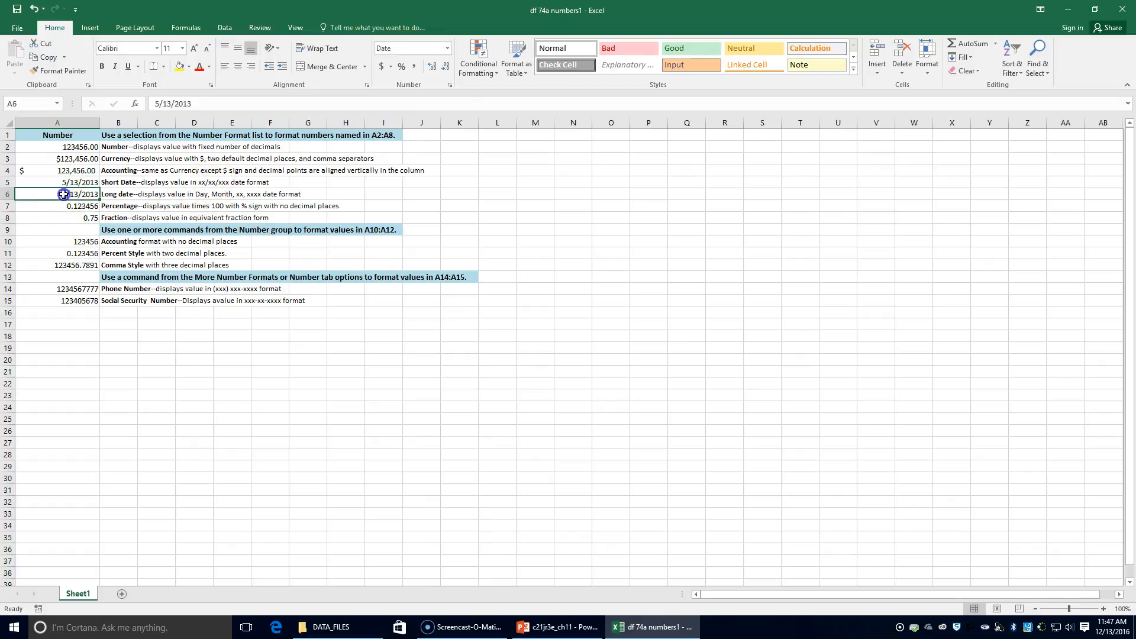
pyautogui.click(448, 48)
pyautogui.click(445, 204)
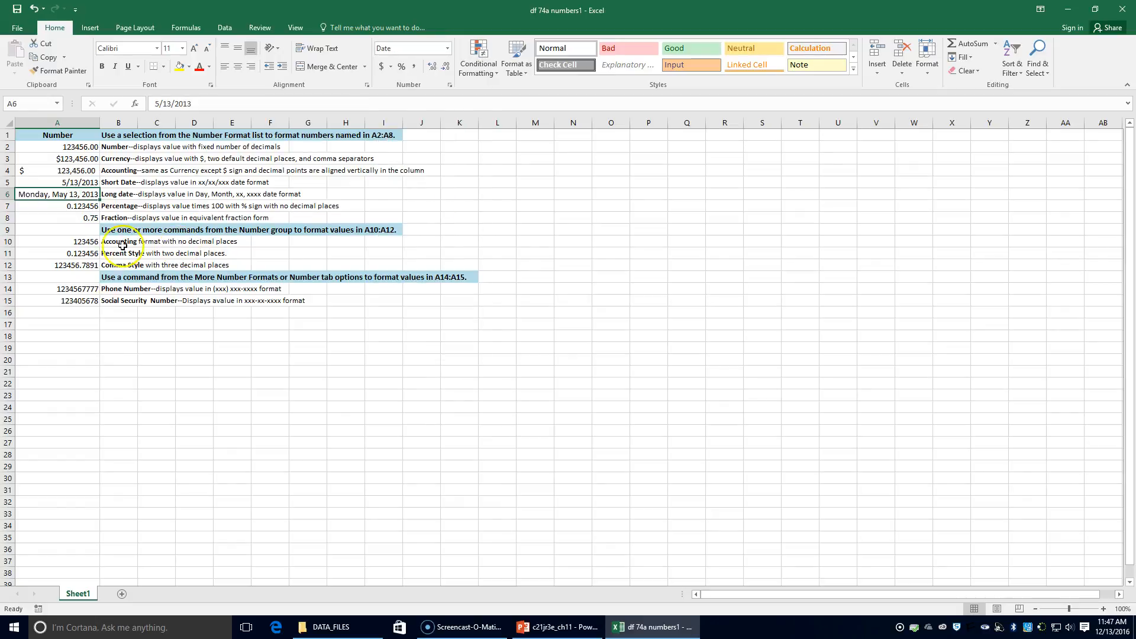
# - Apply the Percentage number format to the value in cell A7
pyautogui.click(70, 205)
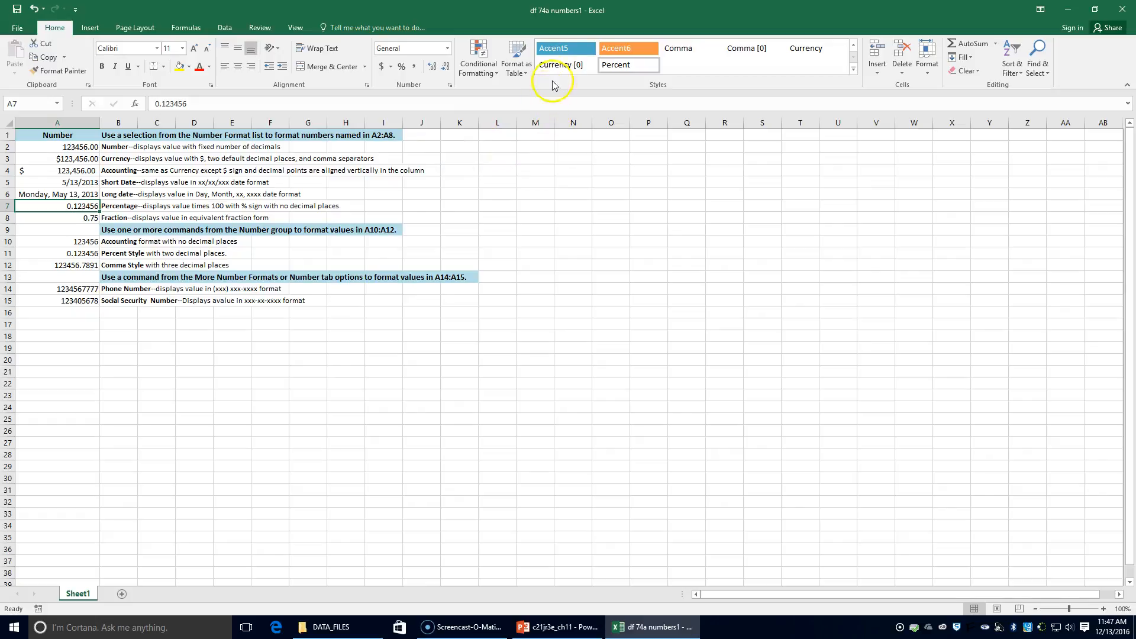
pyautogui.click(448, 57)
pyautogui.click(424, 250)
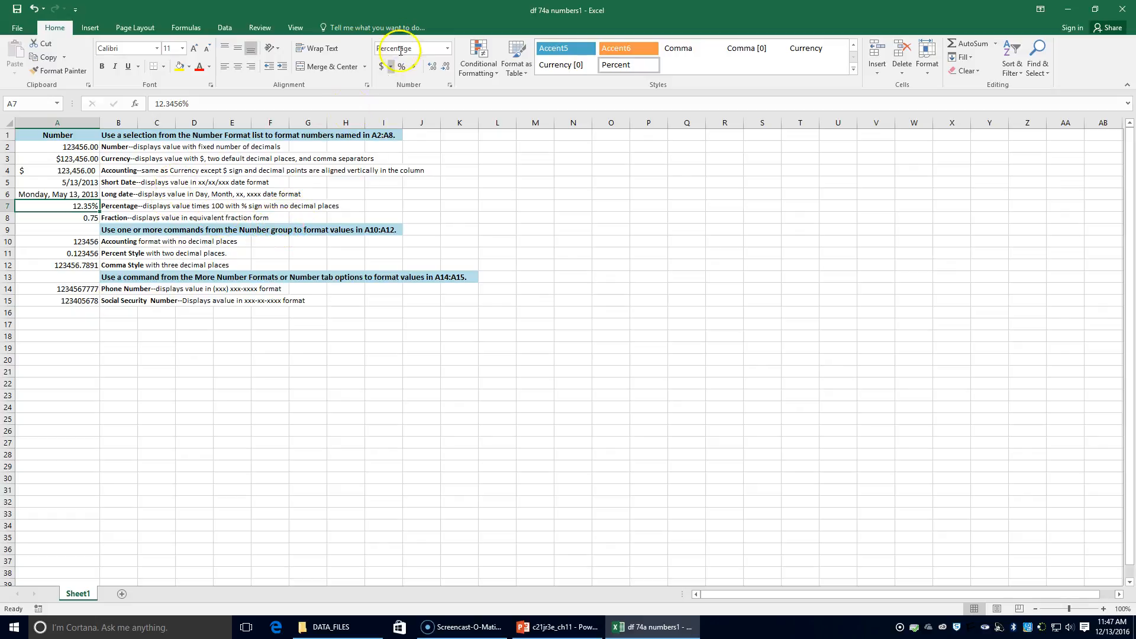
pyautogui.click(447, 48)
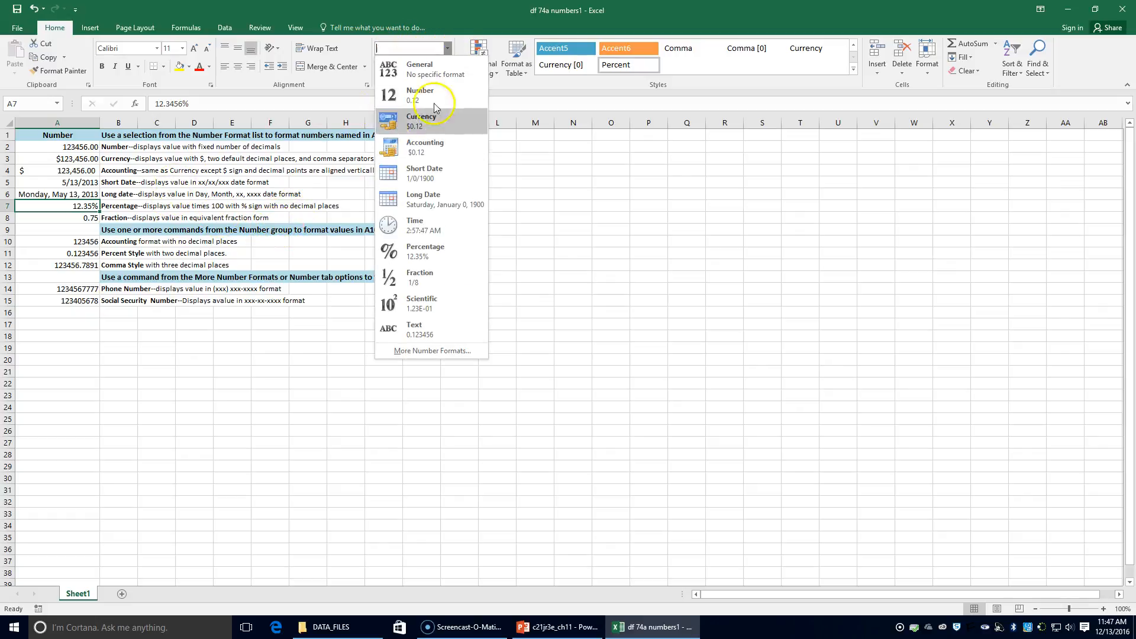
pyautogui.click(419, 251)
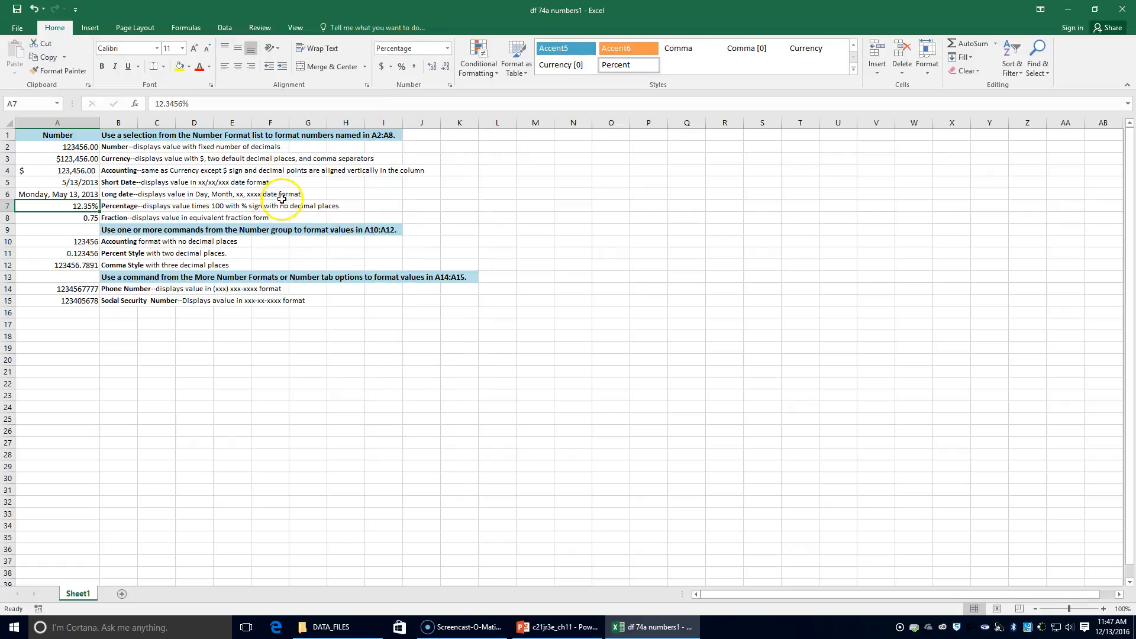
# - Display the decimal value in cell A8 in the Fraction format
pyautogui.click(88, 217)
pyautogui.click(447, 48)
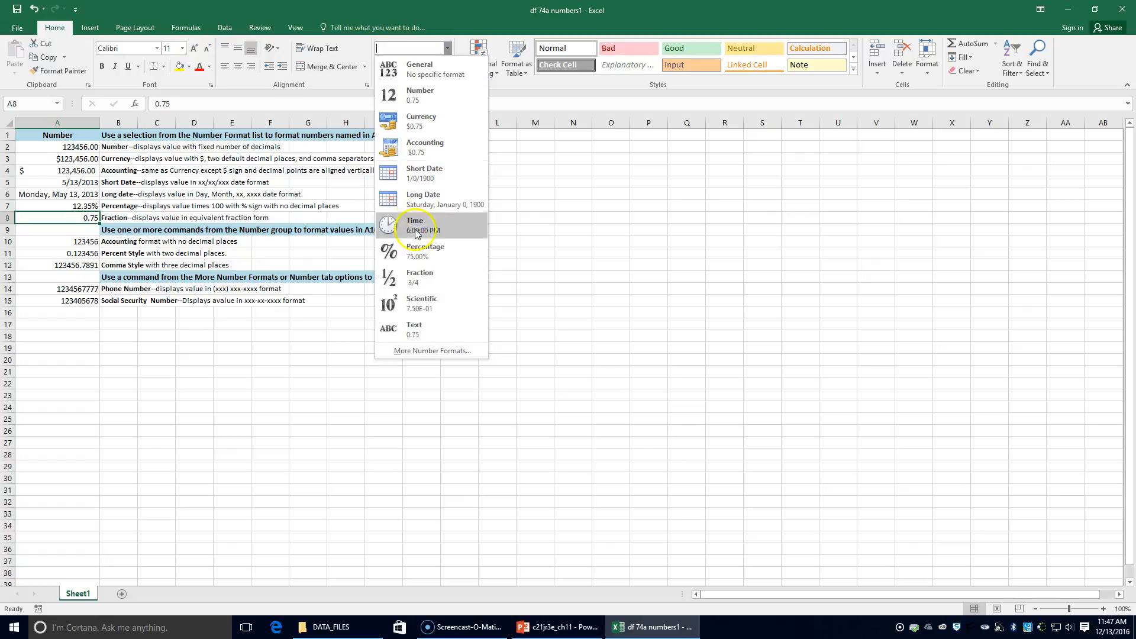
pyautogui.click(412, 275)
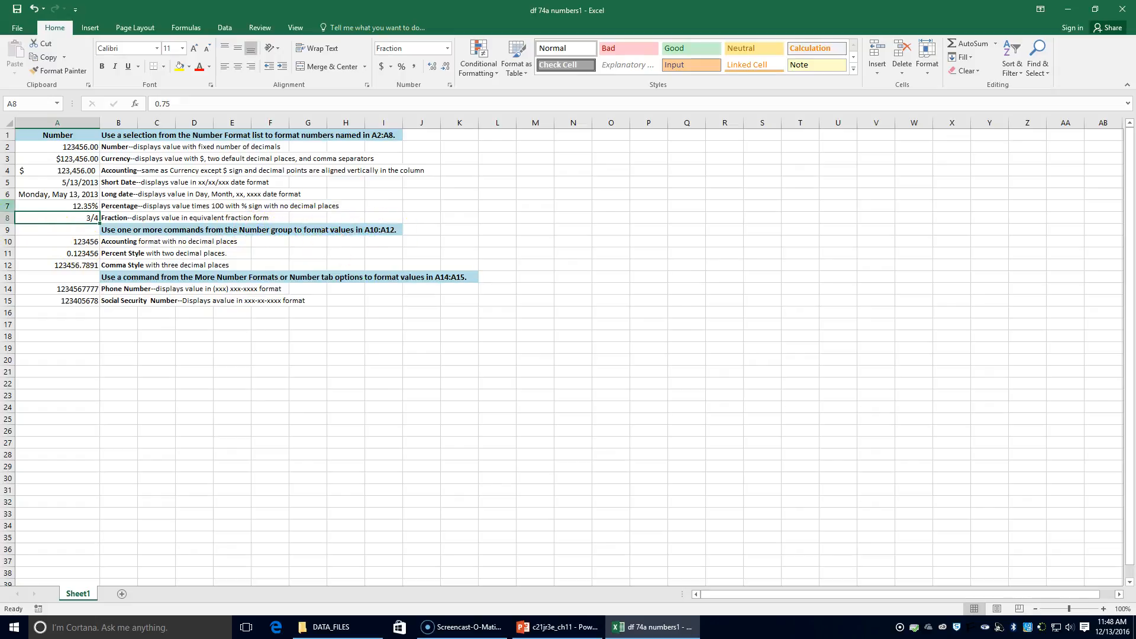
# - Format cell A10 as Accounting with the $ symbol and 0 decimal places
pyautogui.click(76, 243)
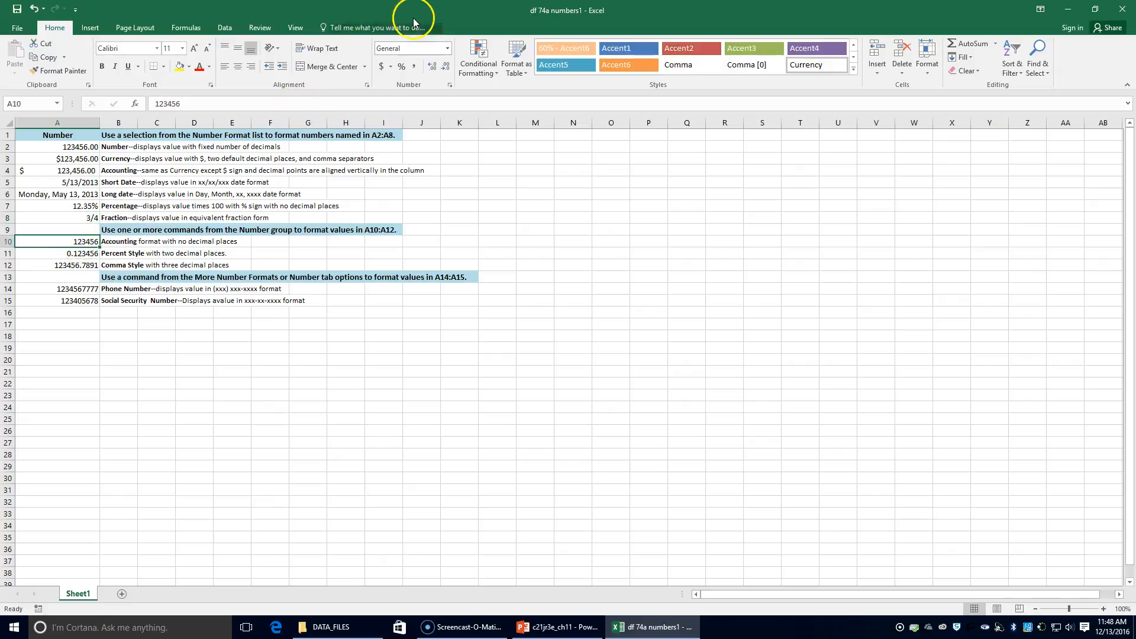
pyautogui.click(447, 48)
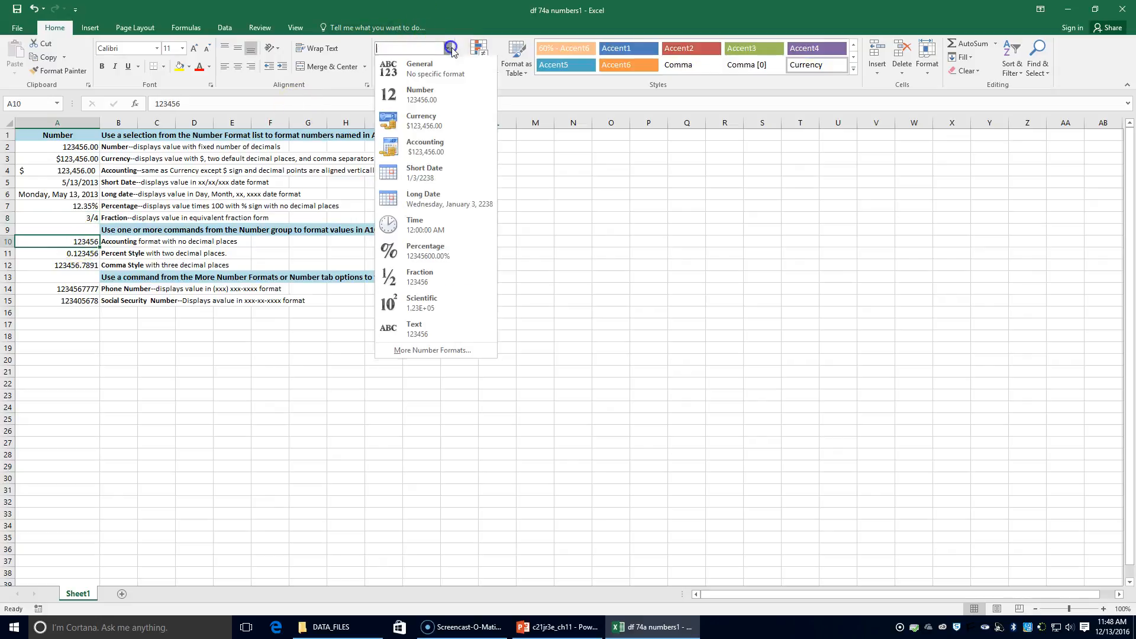
pyautogui.click(423, 146)
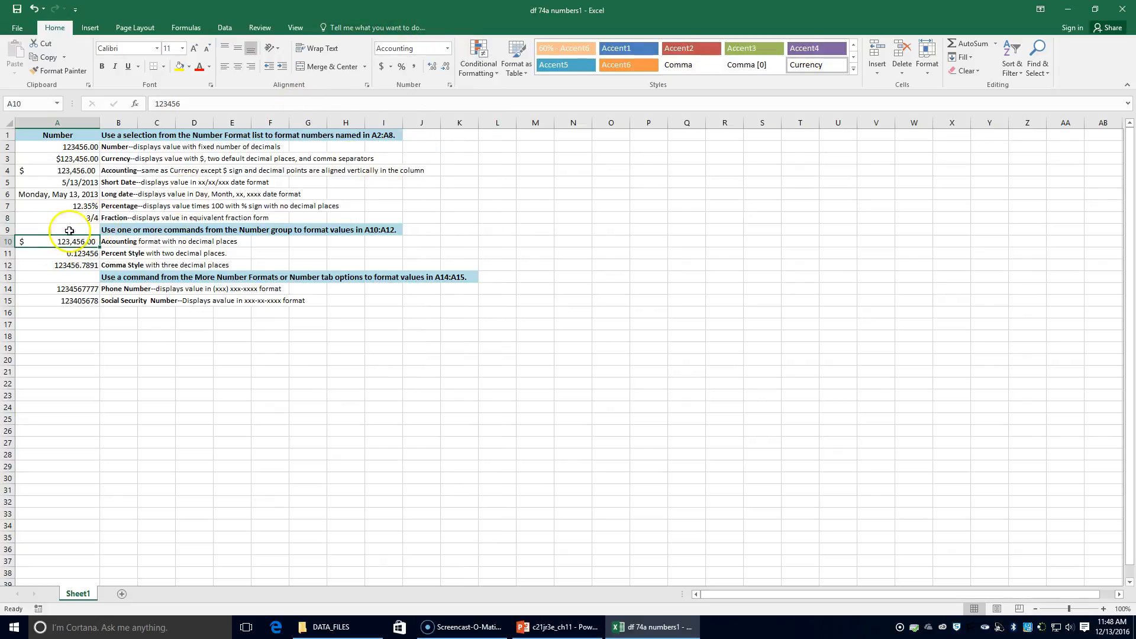
pyautogui.click(448, 66)
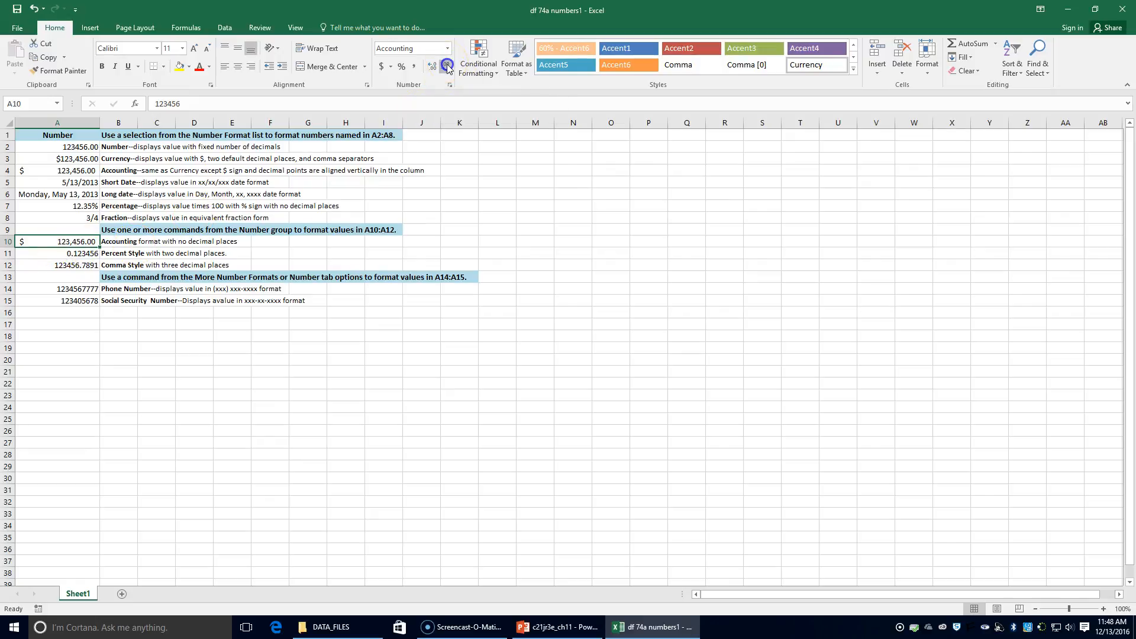
pyautogui.click(450, 85)
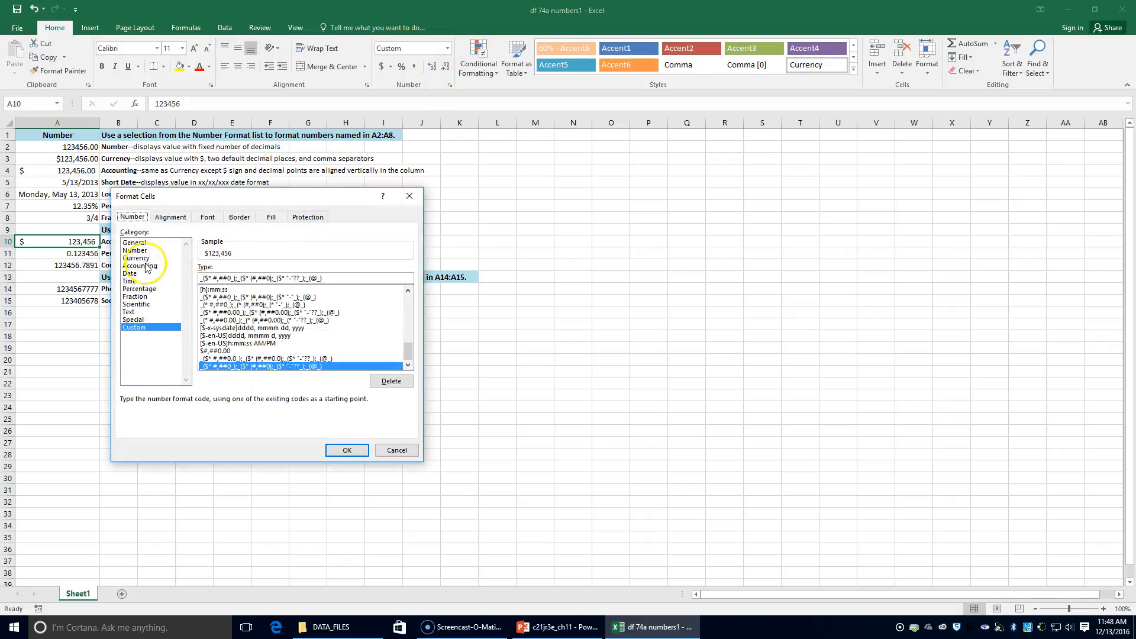
pyautogui.click(142, 266)
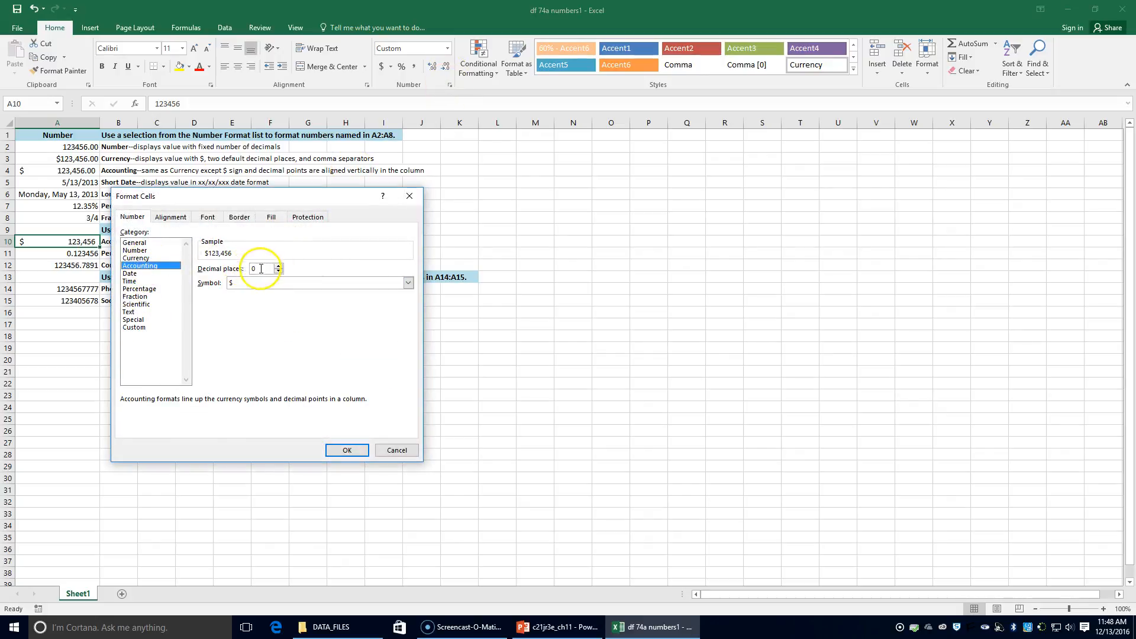
pyautogui.click(344, 450)
# - Format cell A11 as Percentage with two decimal places and display the percentage in cell A7 without decimals
pyautogui.click(83, 255)
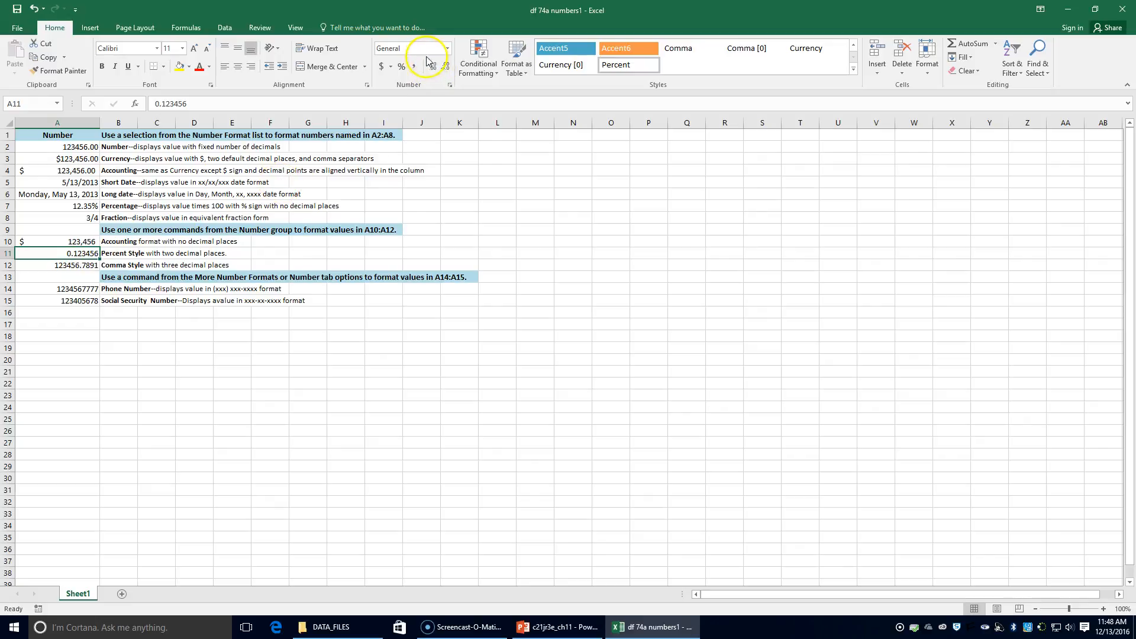
pyautogui.click(448, 48)
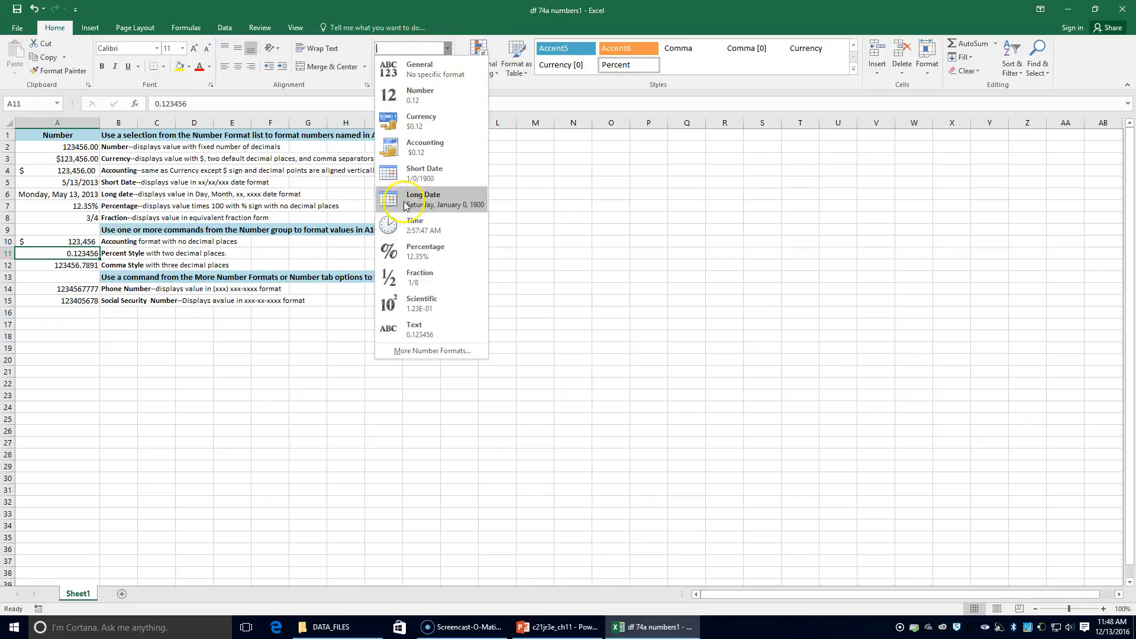
pyautogui.click(404, 255)
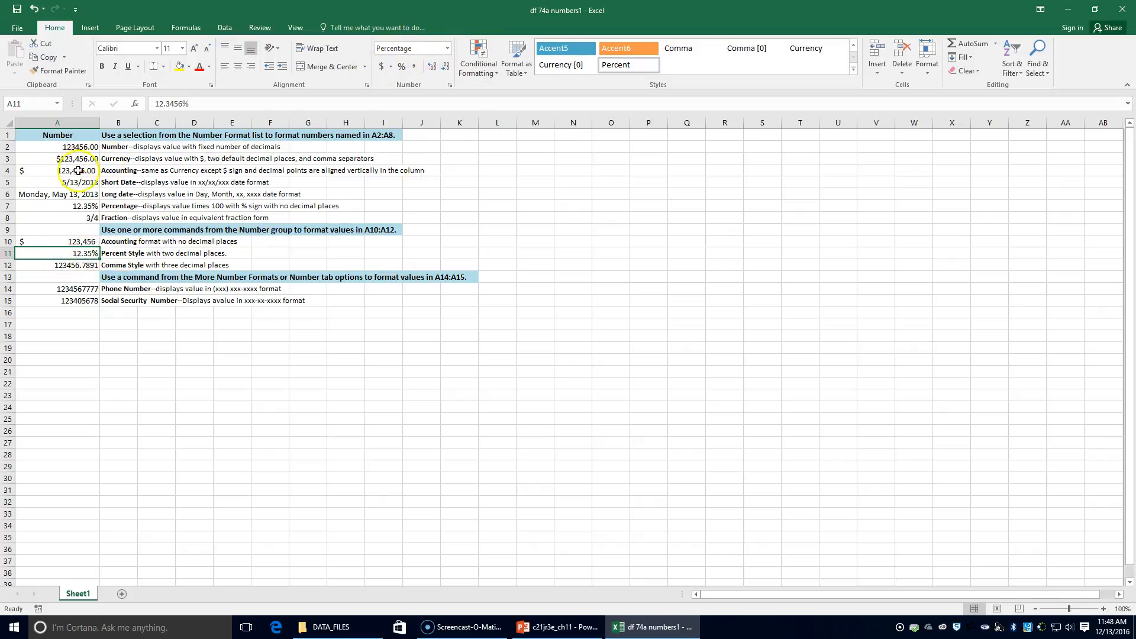
pyautogui.click(75, 207)
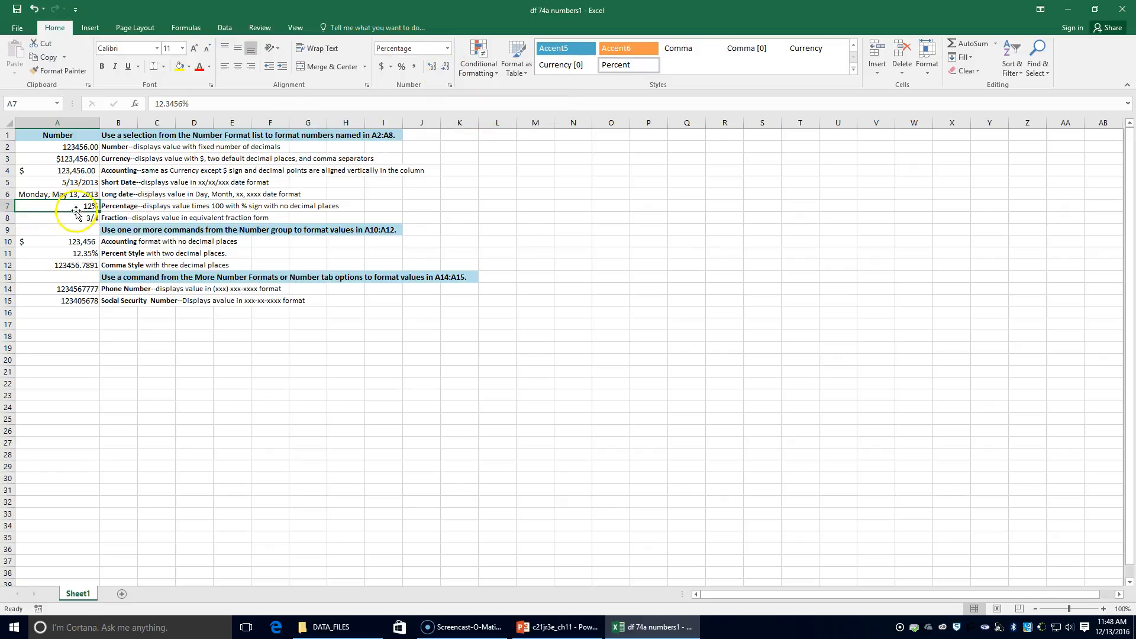
# - Apply Comma Style to the value in cell A12 and show it with three decimal places
pyautogui.click(87, 268)
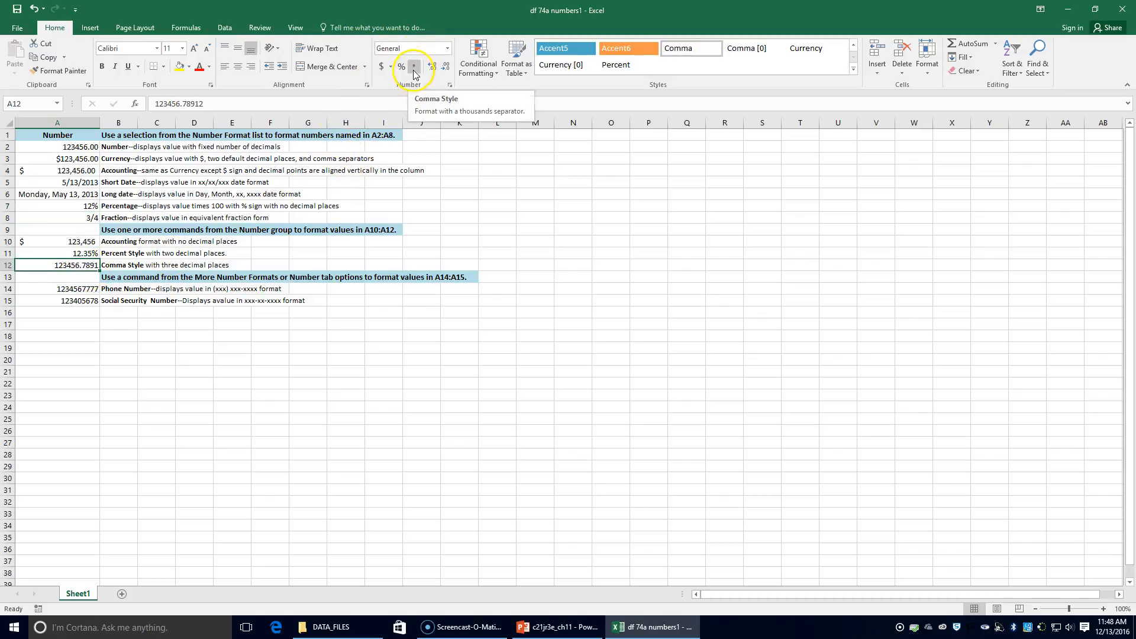
pyautogui.click(449, 48)
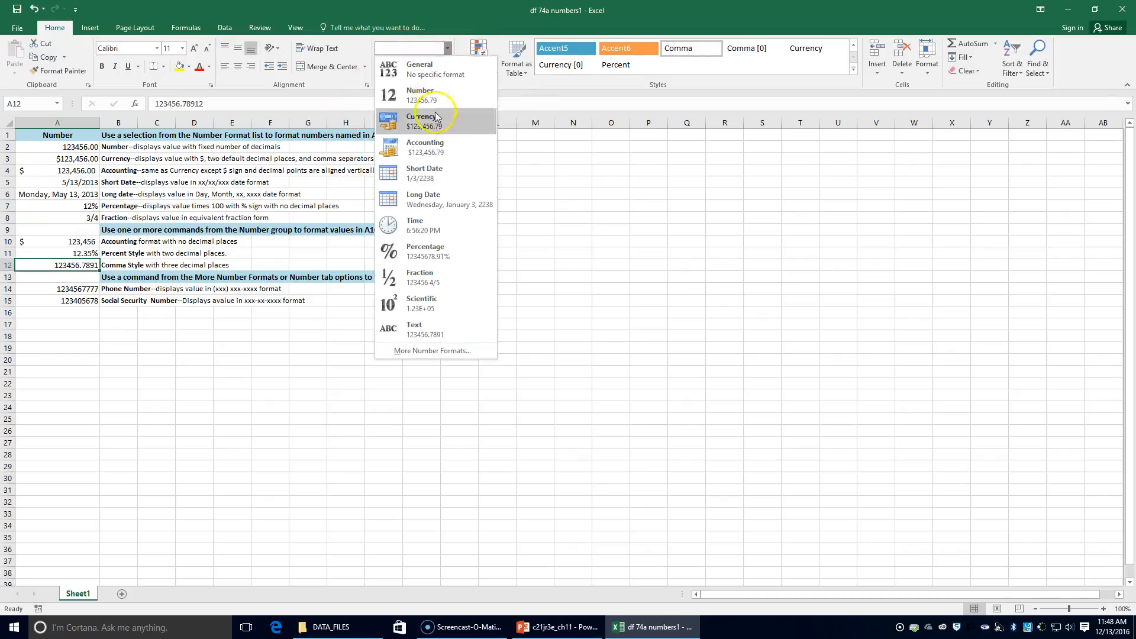
pyautogui.click(532, 233)
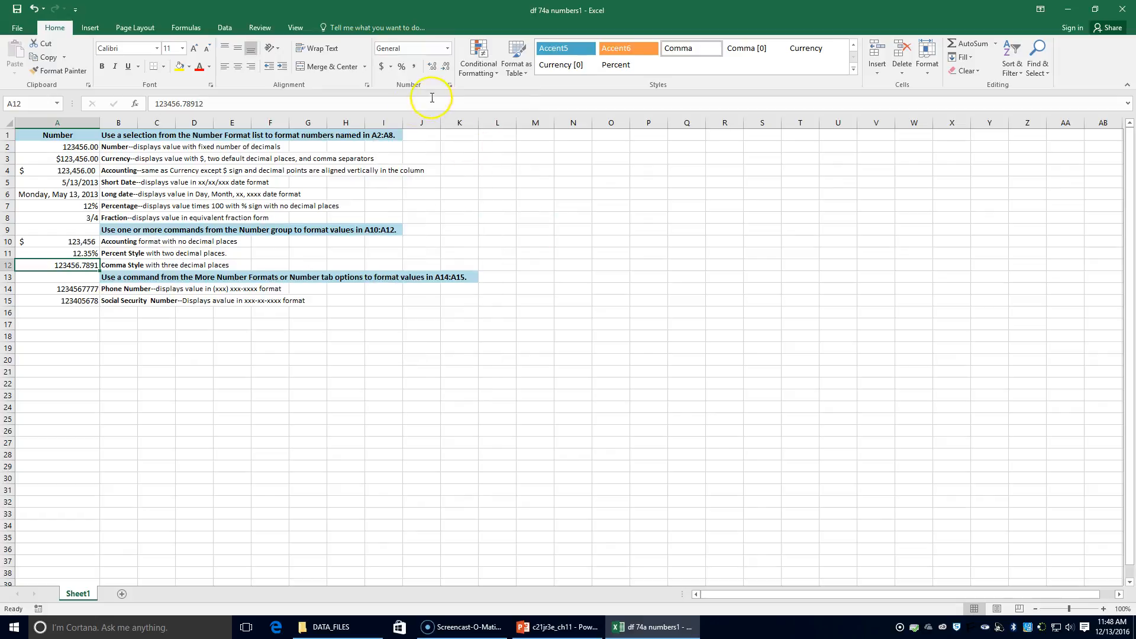
pyautogui.click(413, 68)
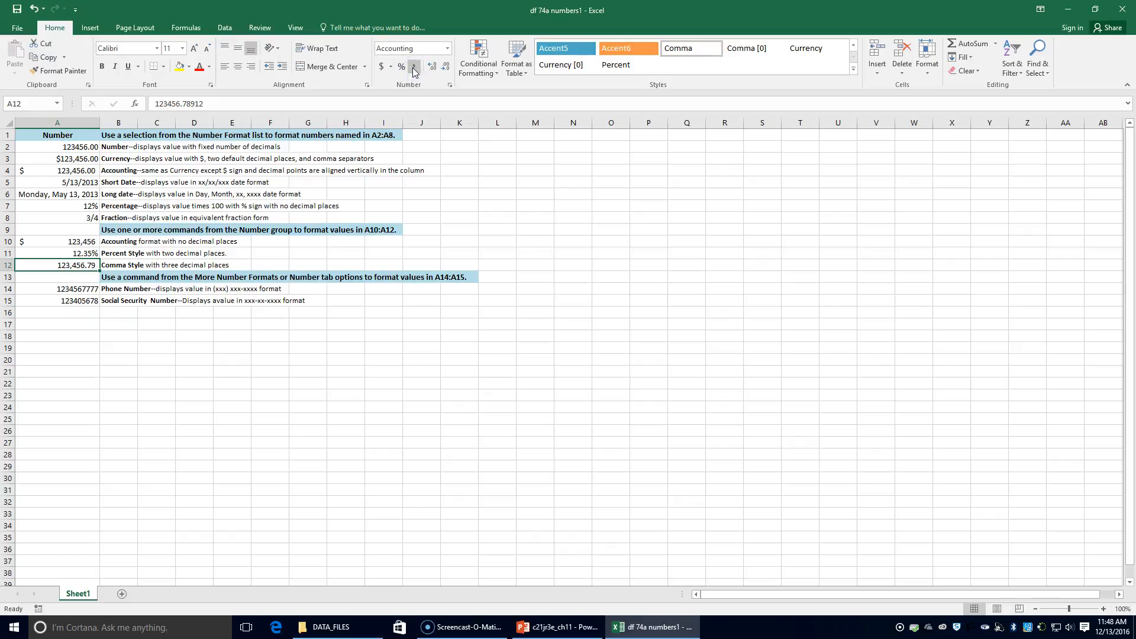
pyautogui.click(435, 69)
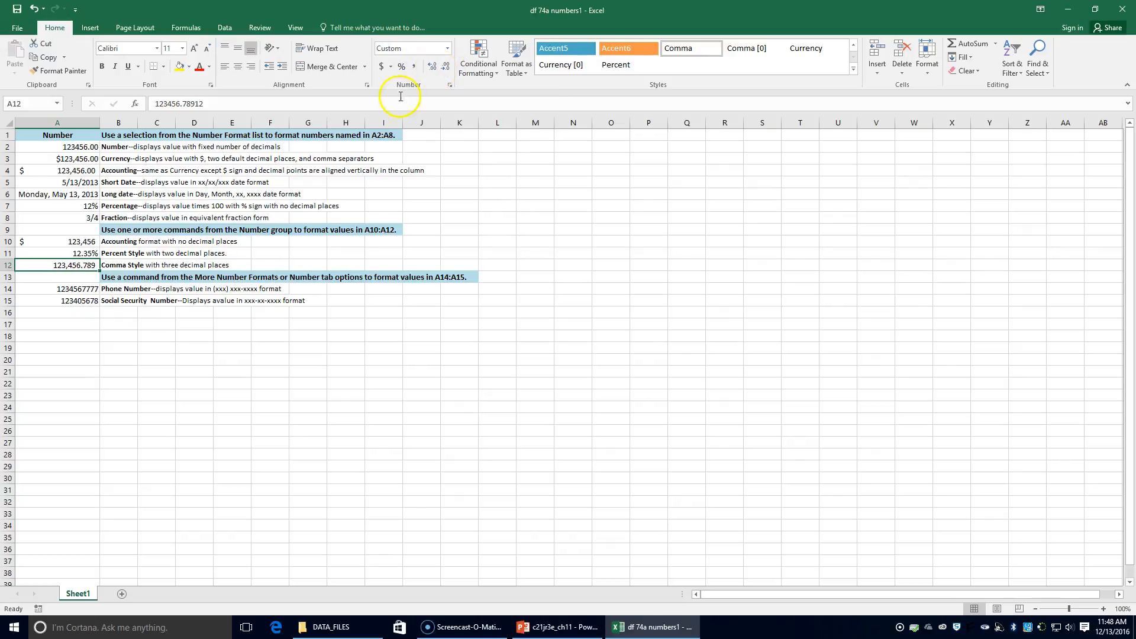
# - Format the value in cell A14 with the Special number format of type Phone Number
pyautogui.click(80, 288)
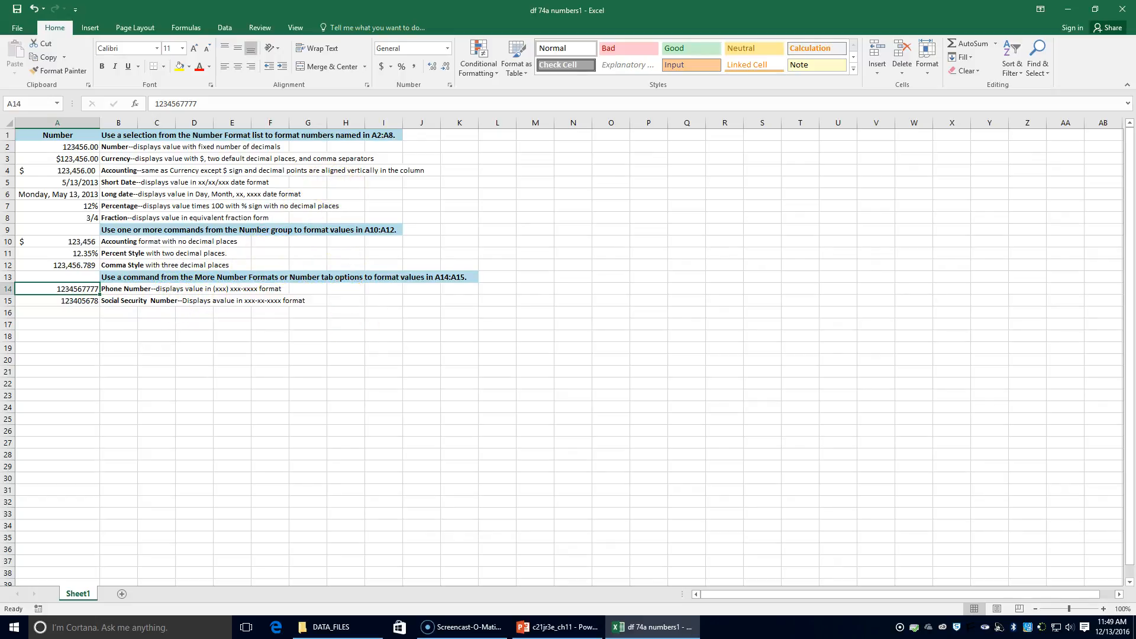
pyautogui.click(450, 86)
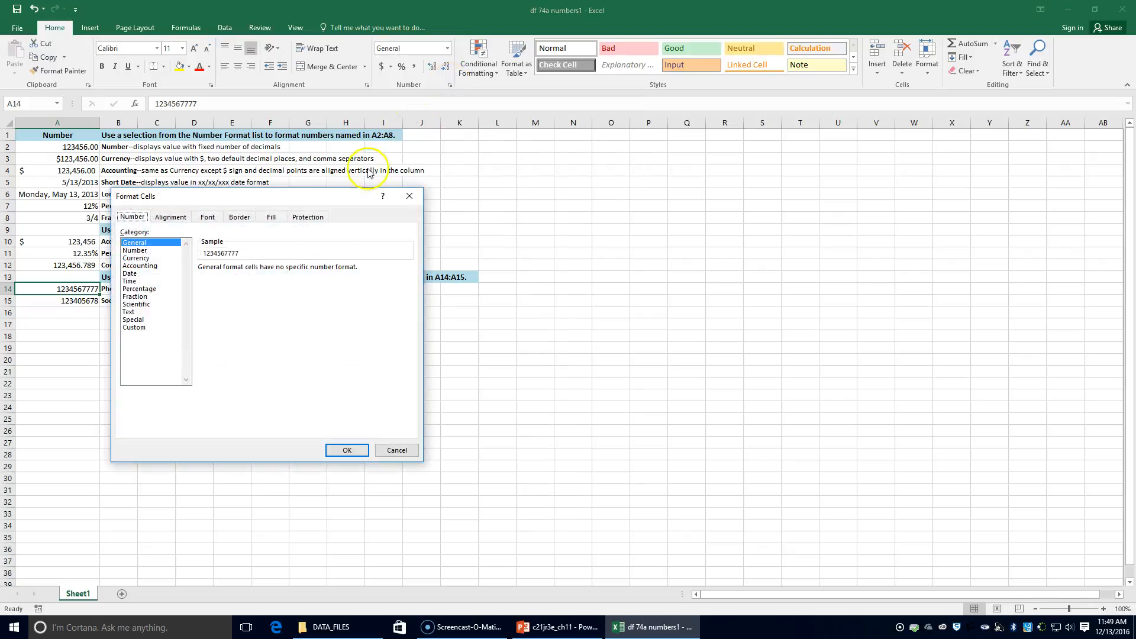
pyautogui.moveTo(284, 197); pyautogui.dragTo(650, 163)
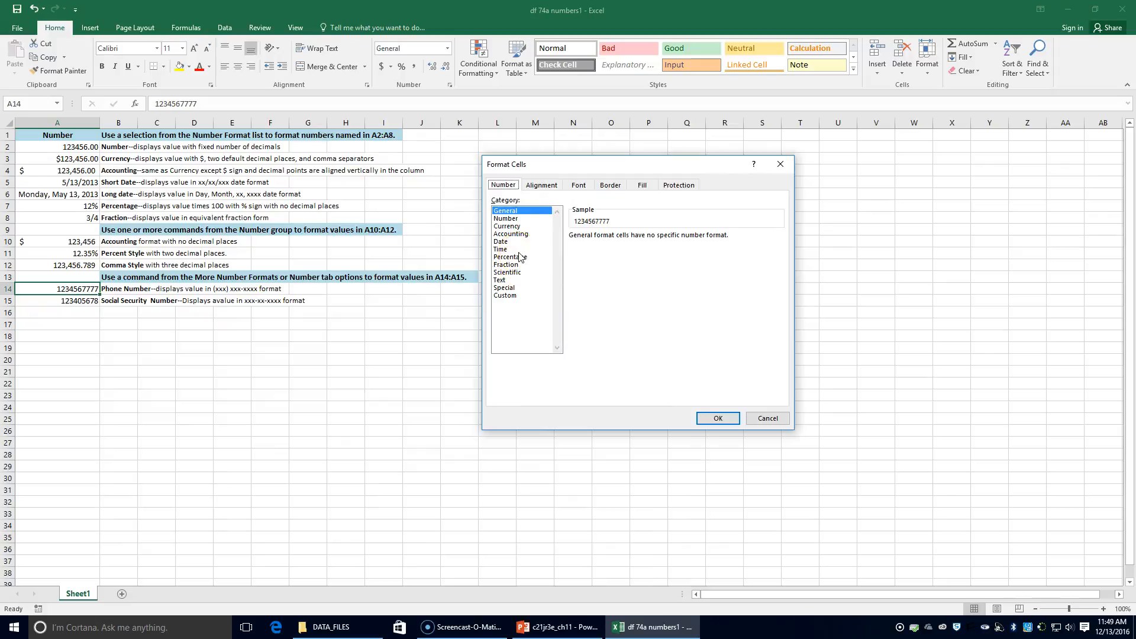
pyautogui.click(513, 219)
pyautogui.moveTo(520, 157); pyautogui.dragTo(572, 157)
pyautogui.click(561, 289)
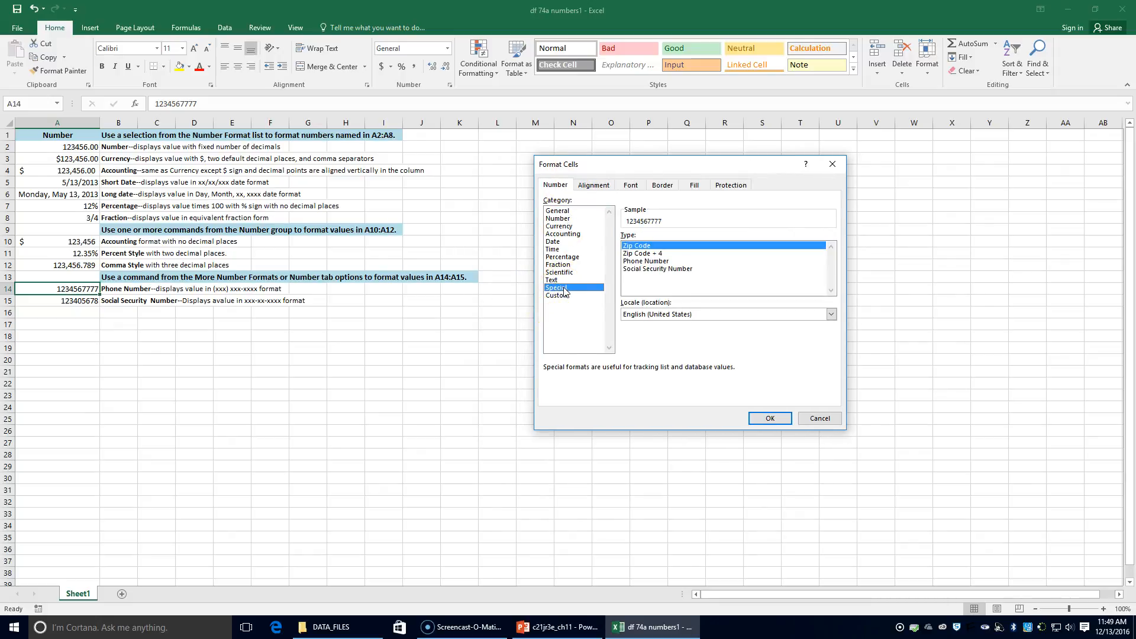
pyautogui.click(640, 262)
pyautogui.click(649, 225)
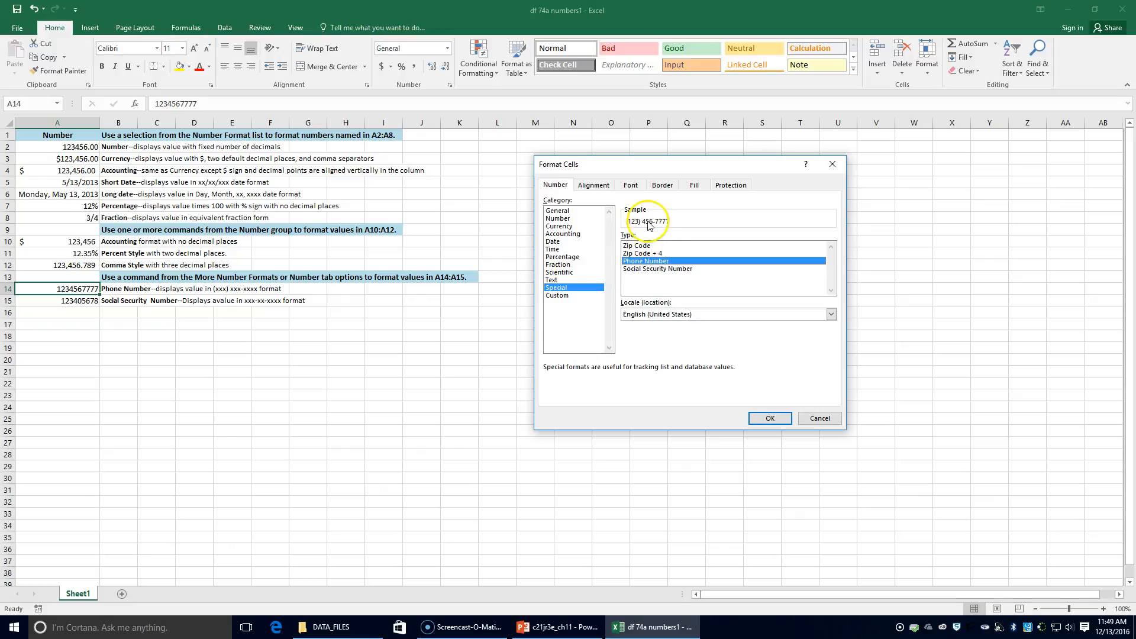
pyautogui.click(770, 418)
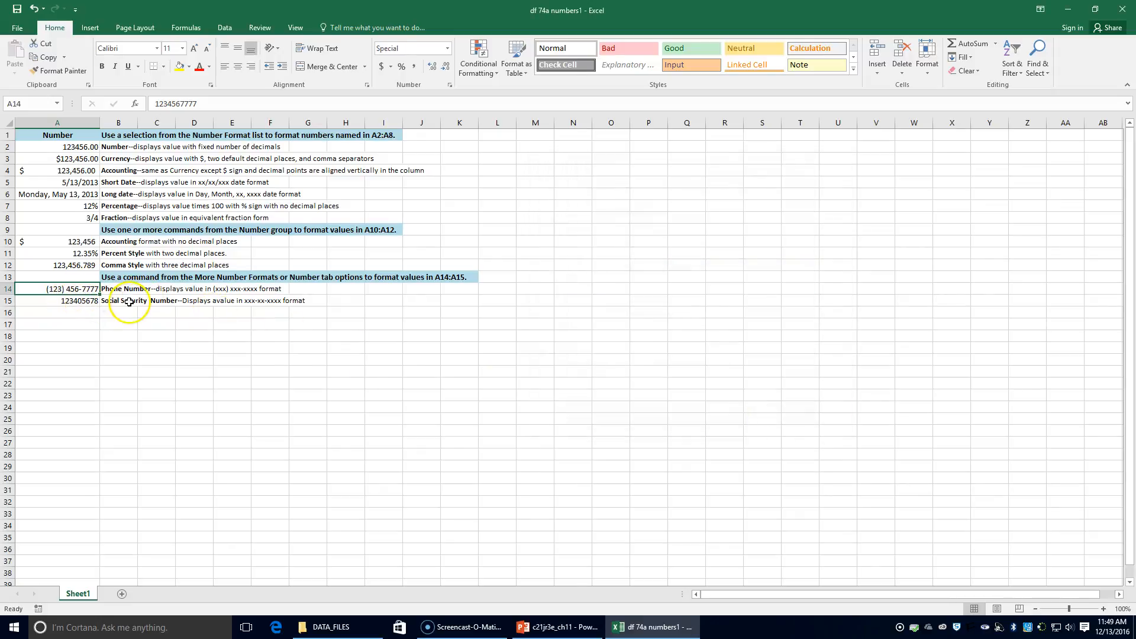
# - Format the value in cell A15 with the Special number format of type Social Security Number
pyautogui.click(83, 300)
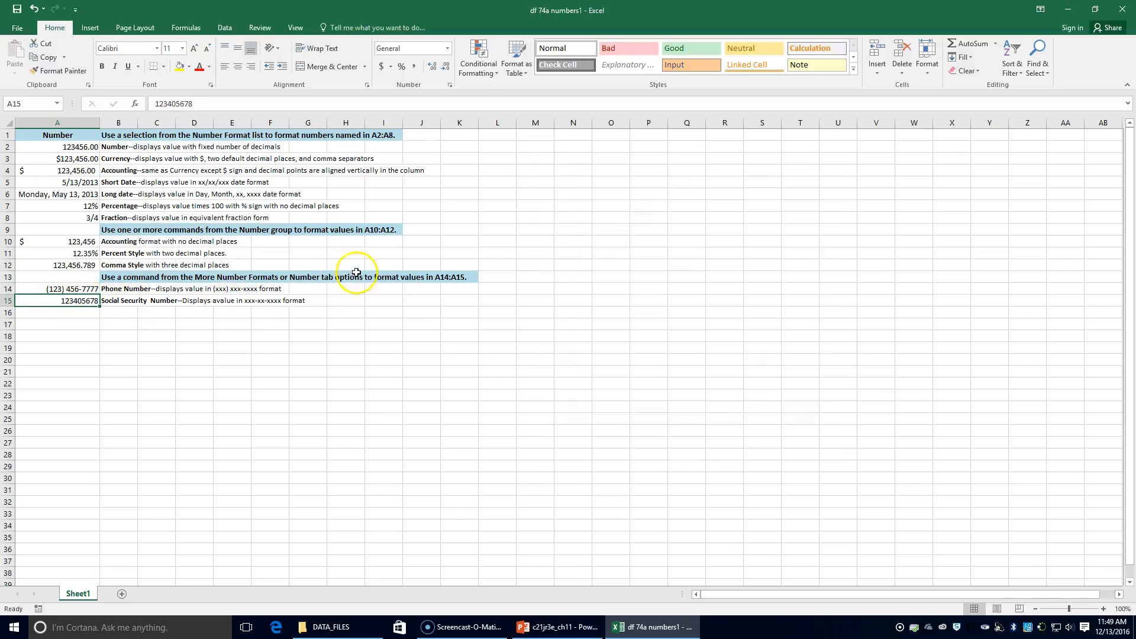
pyautogui.click(450, 84)
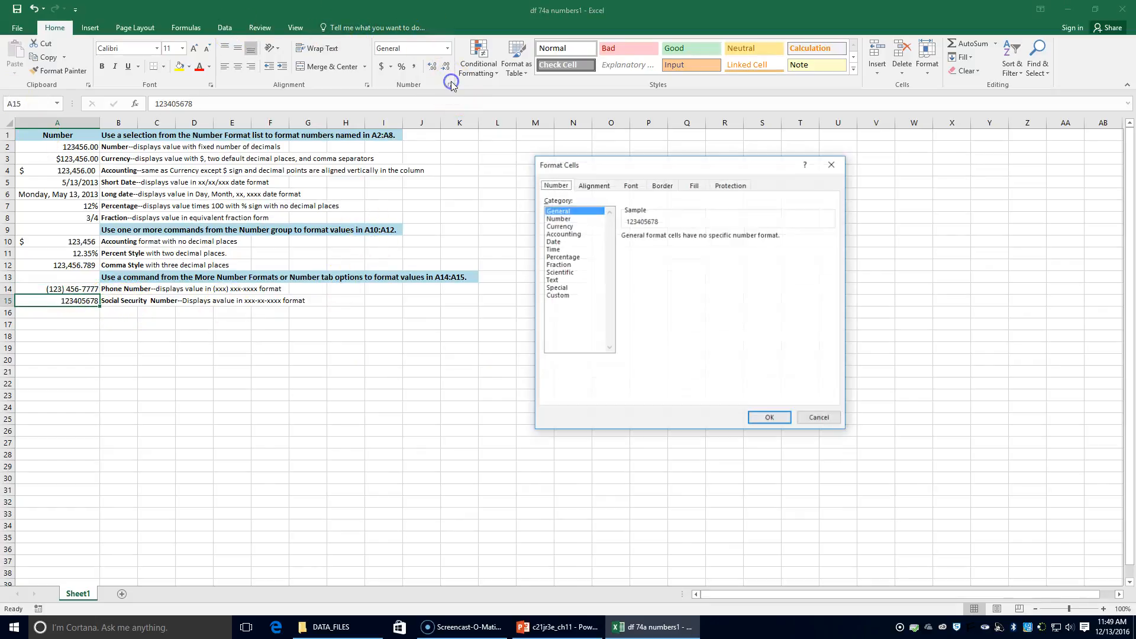
pyautogui.click(557, 289)
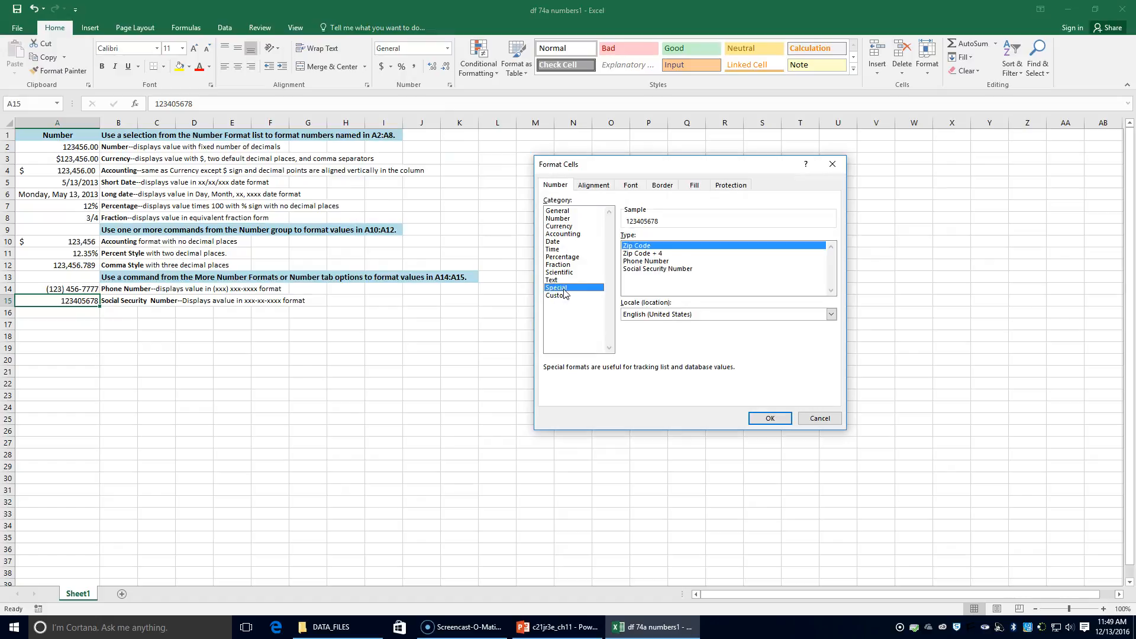
pyautogui.click(658, 269)
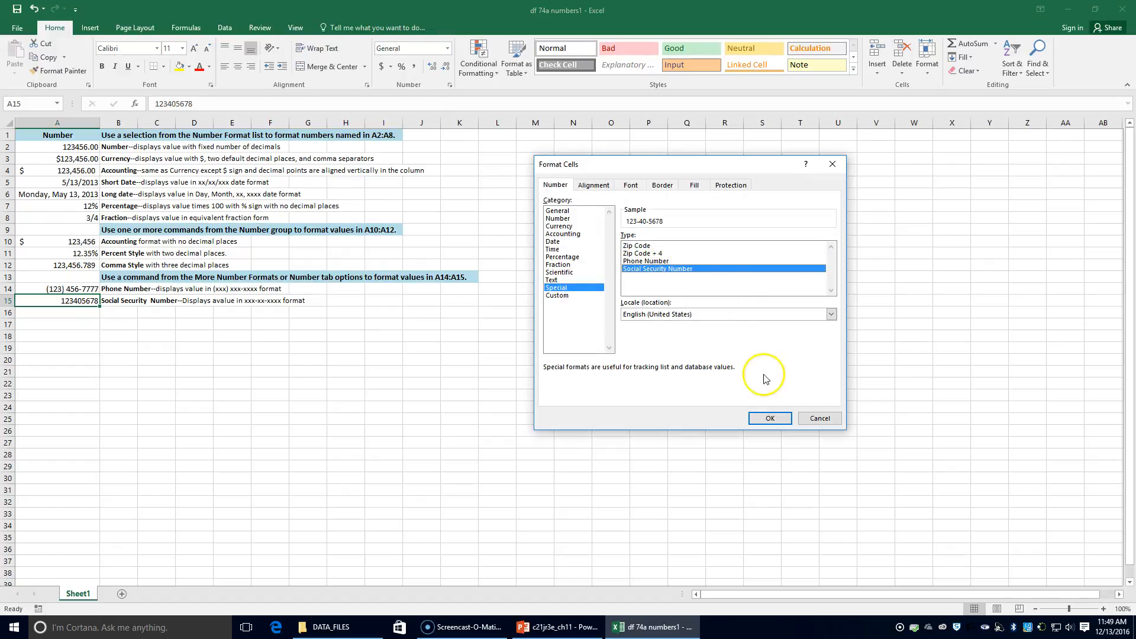
pyautogui.click(773, 417)
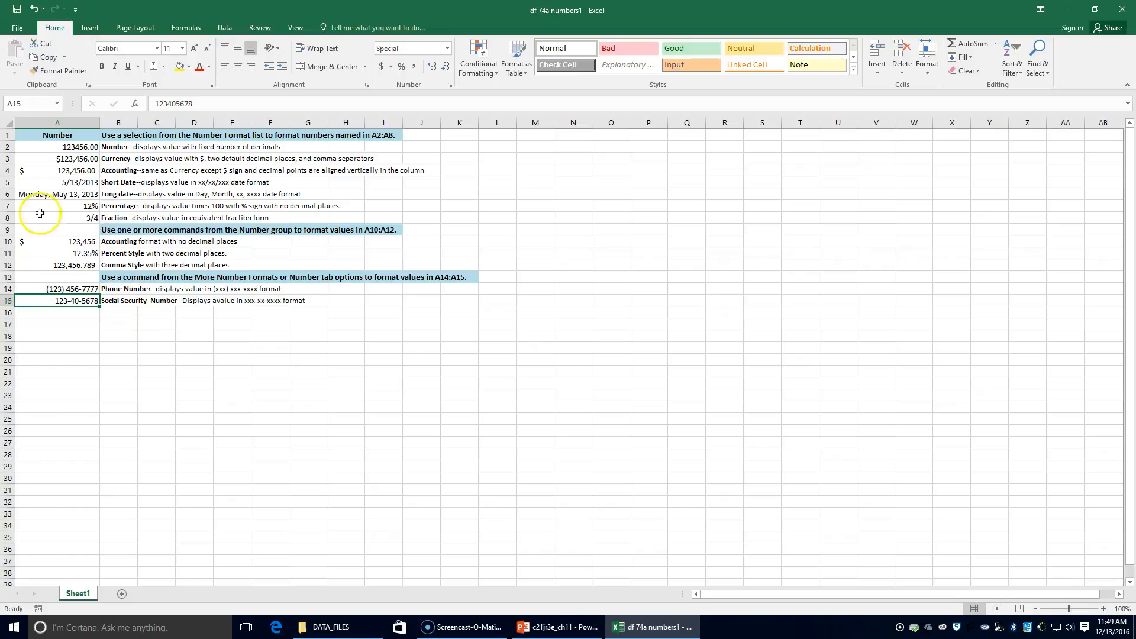
# - Save a copy of the workbook in the KEYBOARDING8 folder under the file name 74a numbers1
pyautogui.click(18, 28)
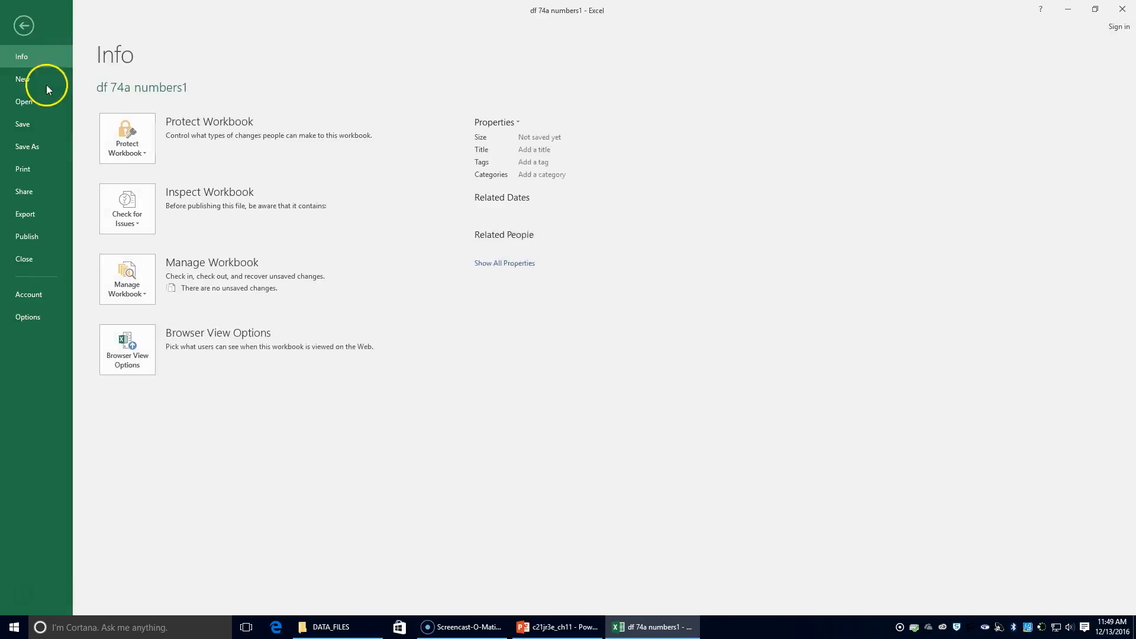
pyautogui.click(55, 142)
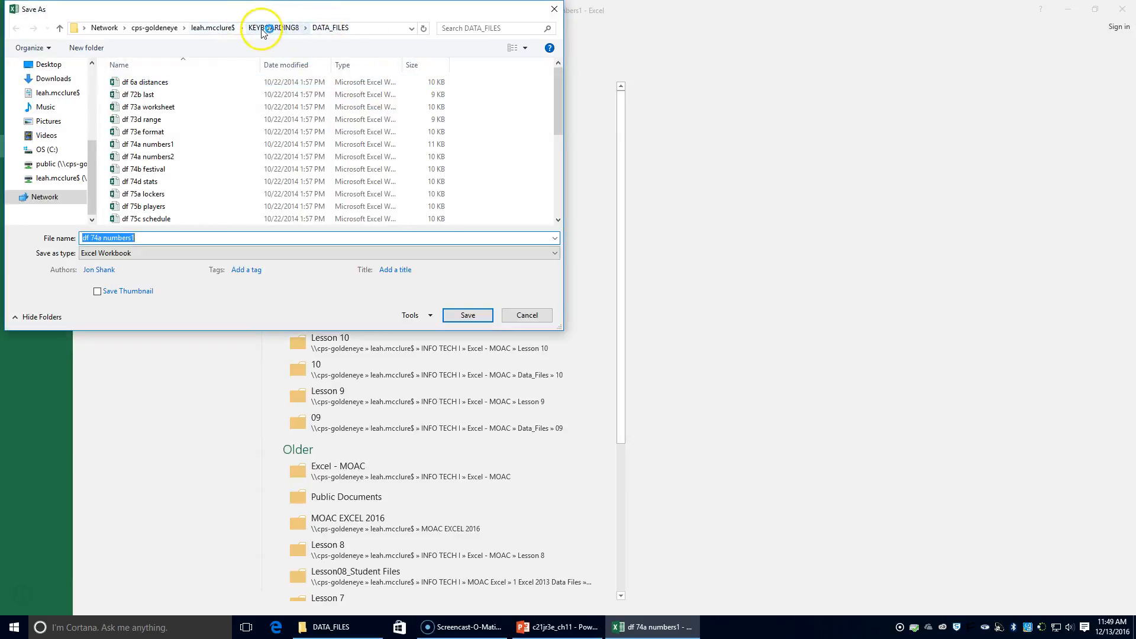
pyautogui.click(267, 27)
pyautogui.click(162, 206)
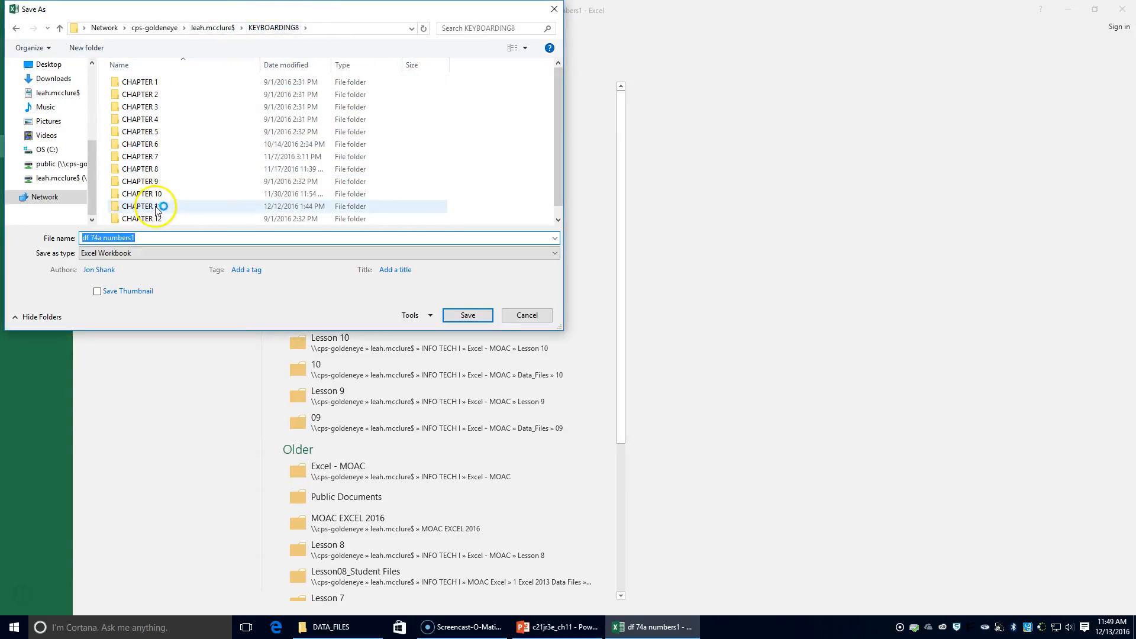
pyautogui.click(93, 237)
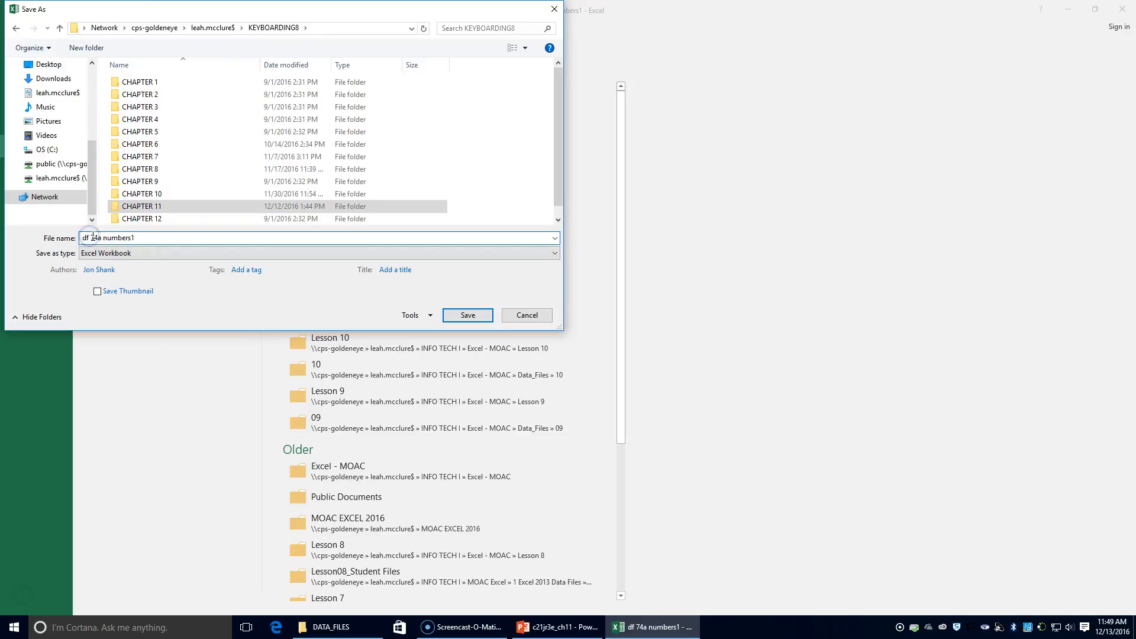
pyautogui.moveTo(93, 238); pyautogui.dragTo(54, 238)
pyautogui.press('BackSpace')
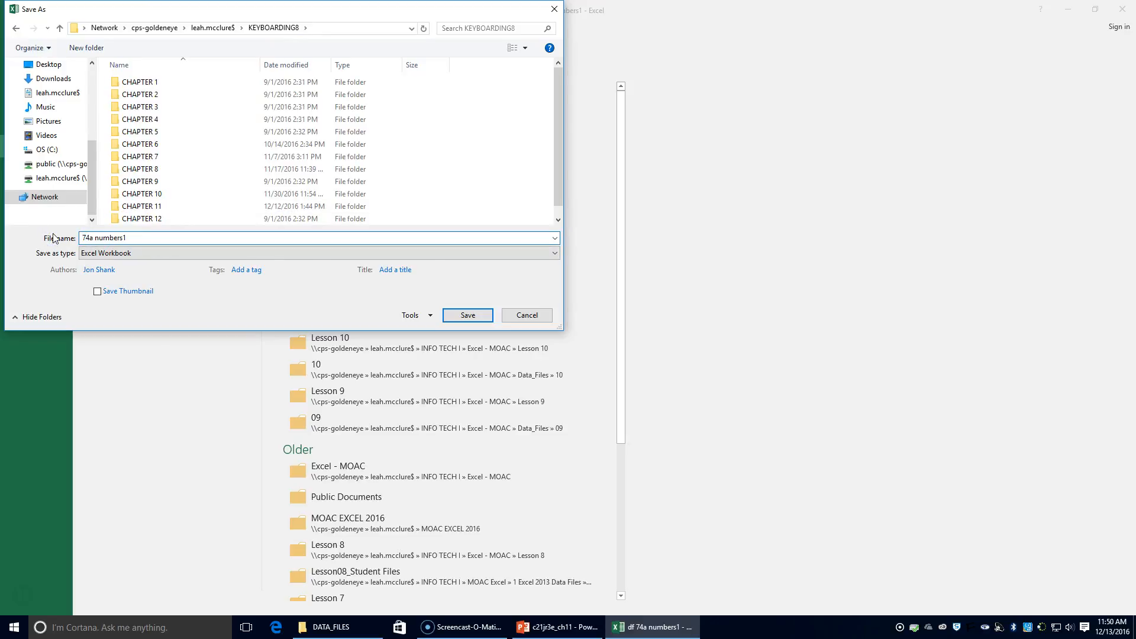
pyautogui.press('Return')
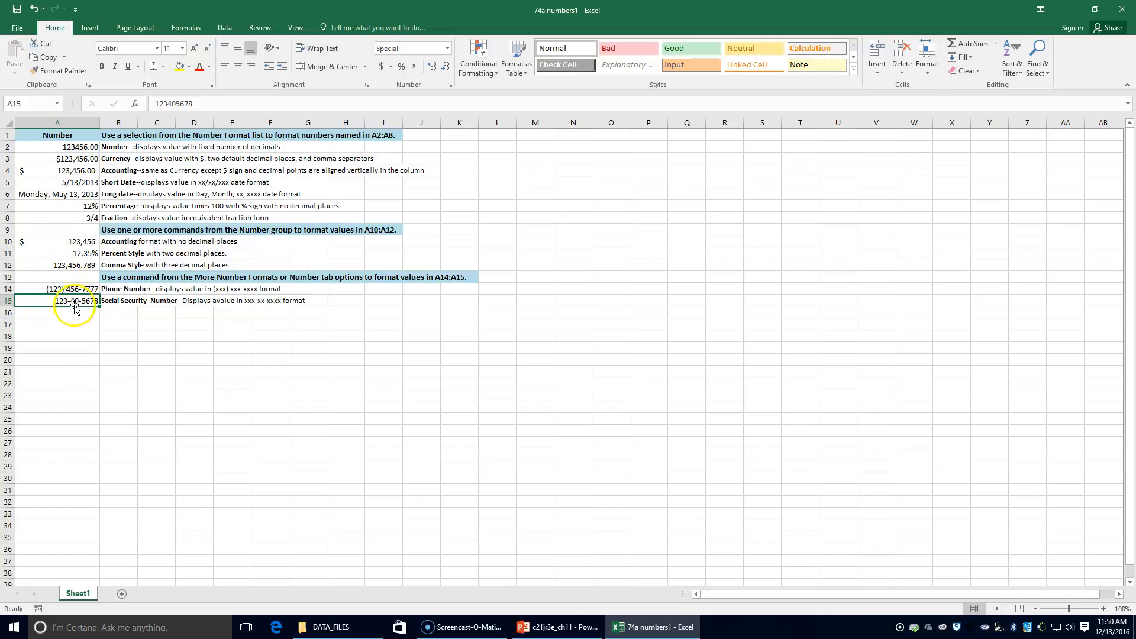
# - Switch to File Explorer and open the df 74a numbers2 workbook from the DATA_FILES folder
pyautogui.click(335, 627)
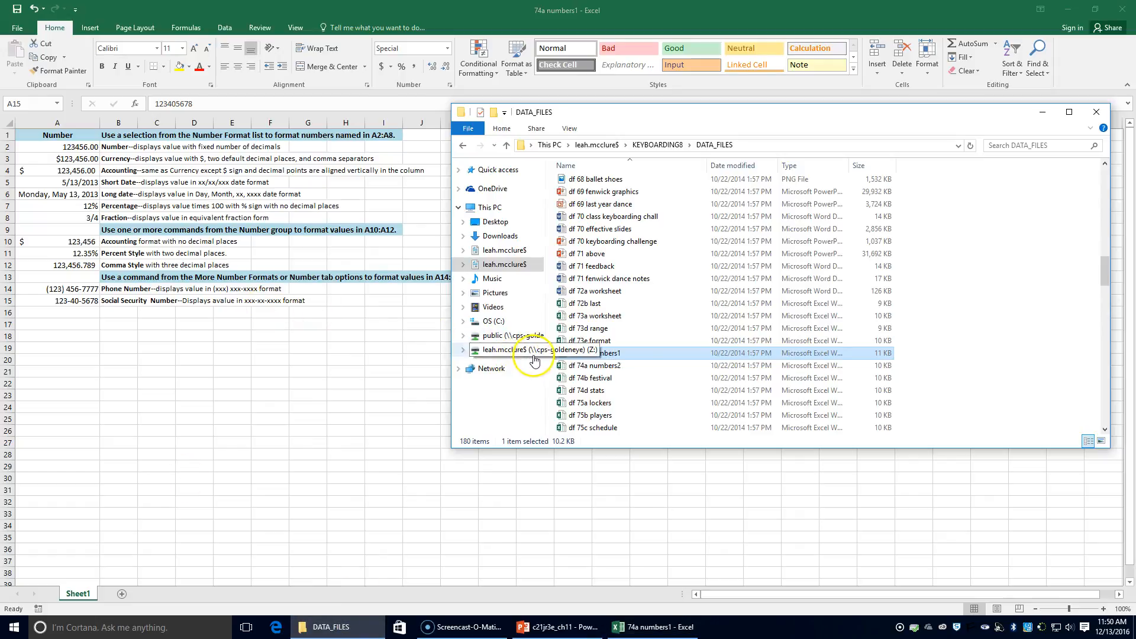
pyautogui.click(615, 367)
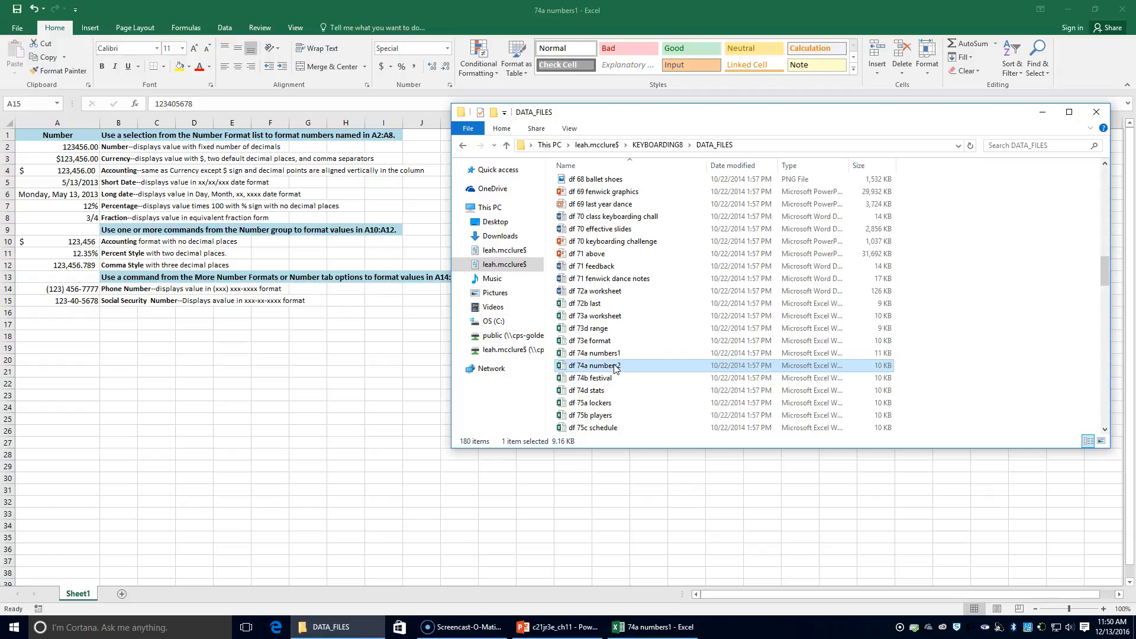
pyautogui.doubleClick(615, 367)
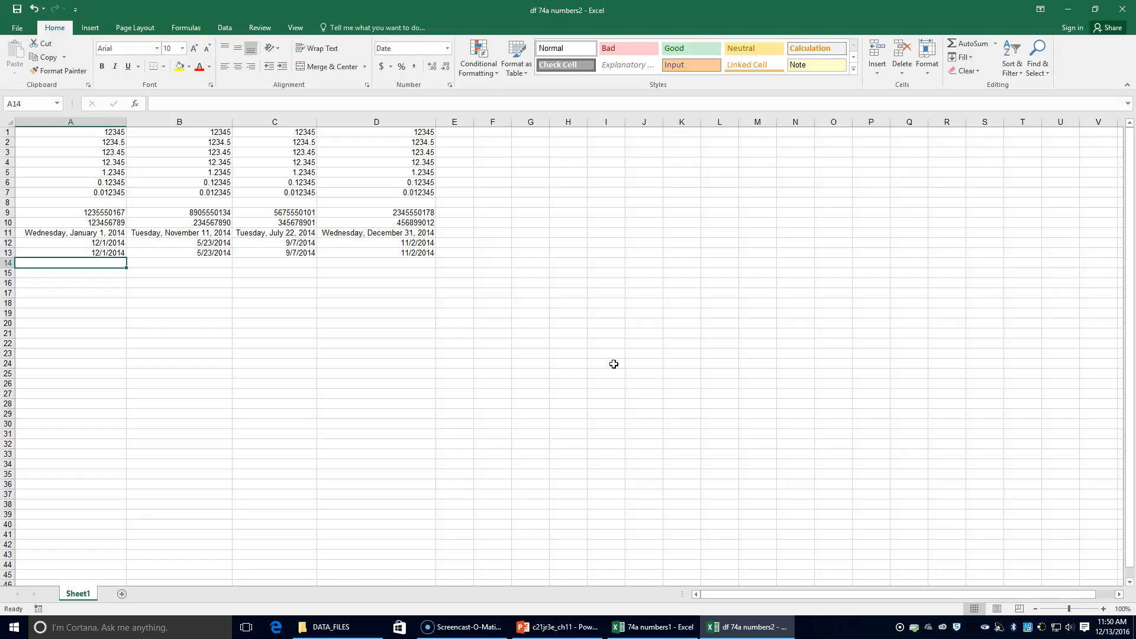
# - Format cells A1:A7 as Number with 3 decimal places and the 1000 separator
pyautogui.click(92, 133)
pyautogui.moveTo(92, 132); pyautogui.dragTo(97, 192)
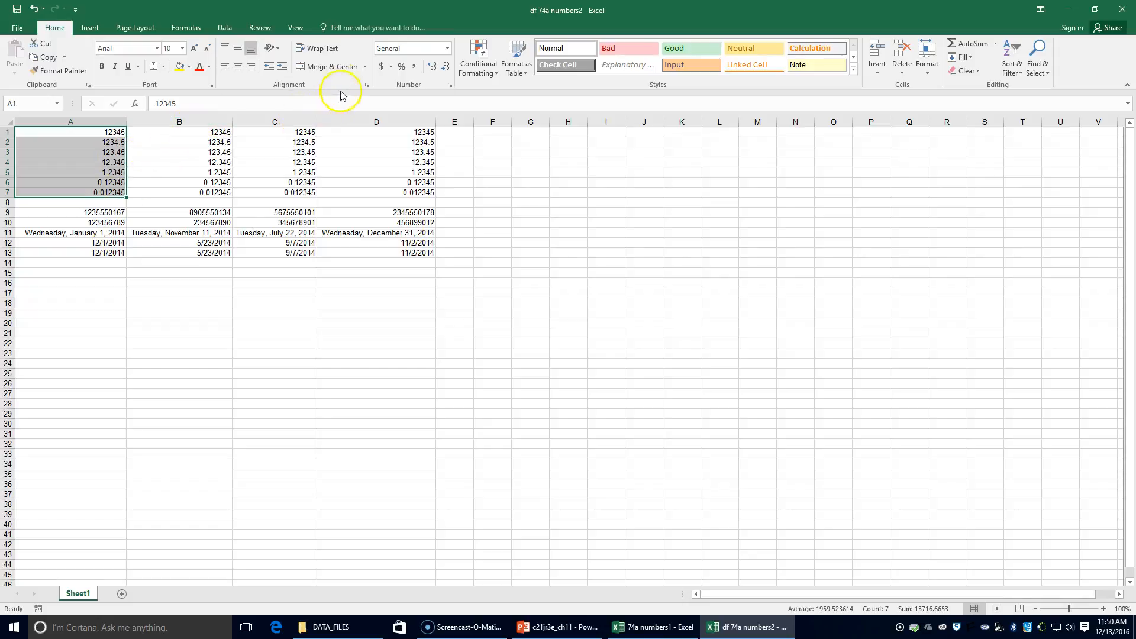
pyautogui.click(447, 48)
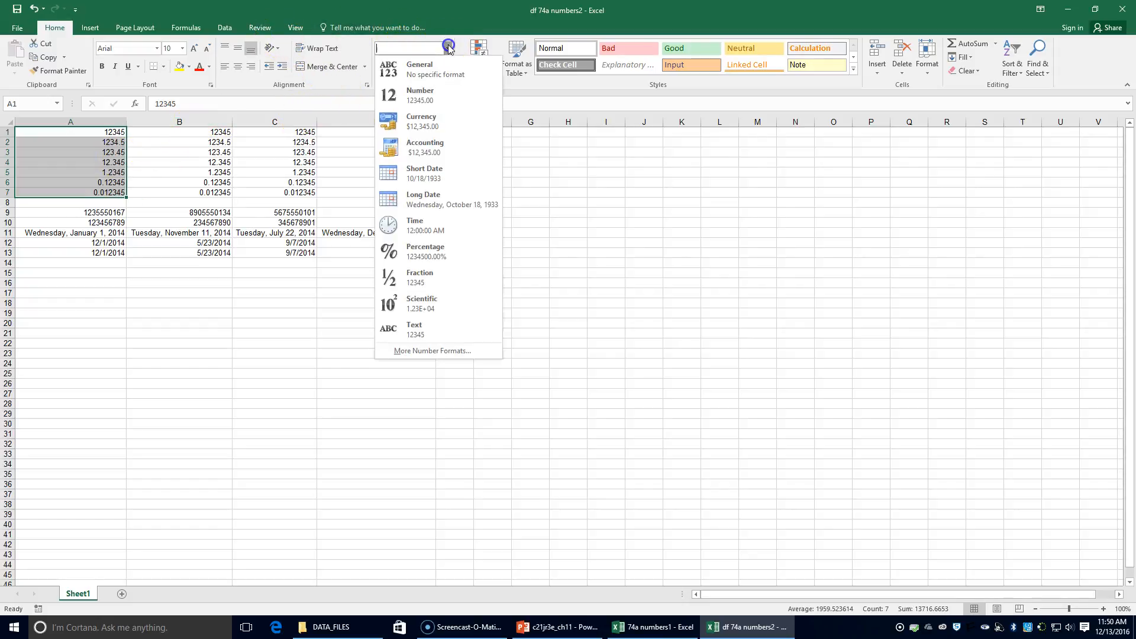
pyautogui.click(445, 91)
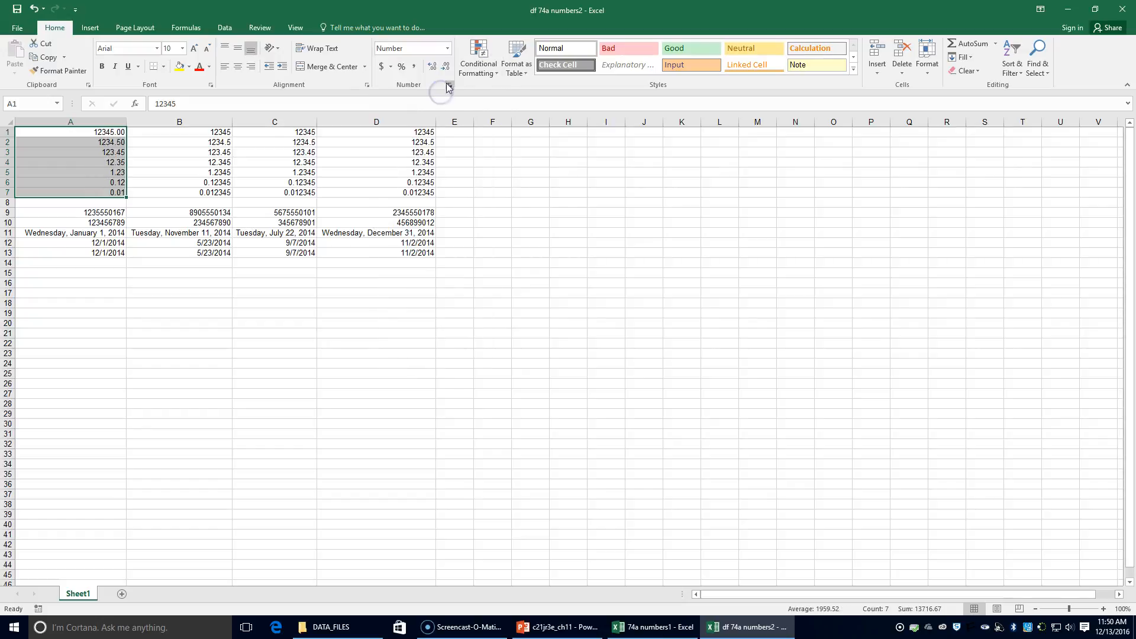
pyautogui.click(450, 86)
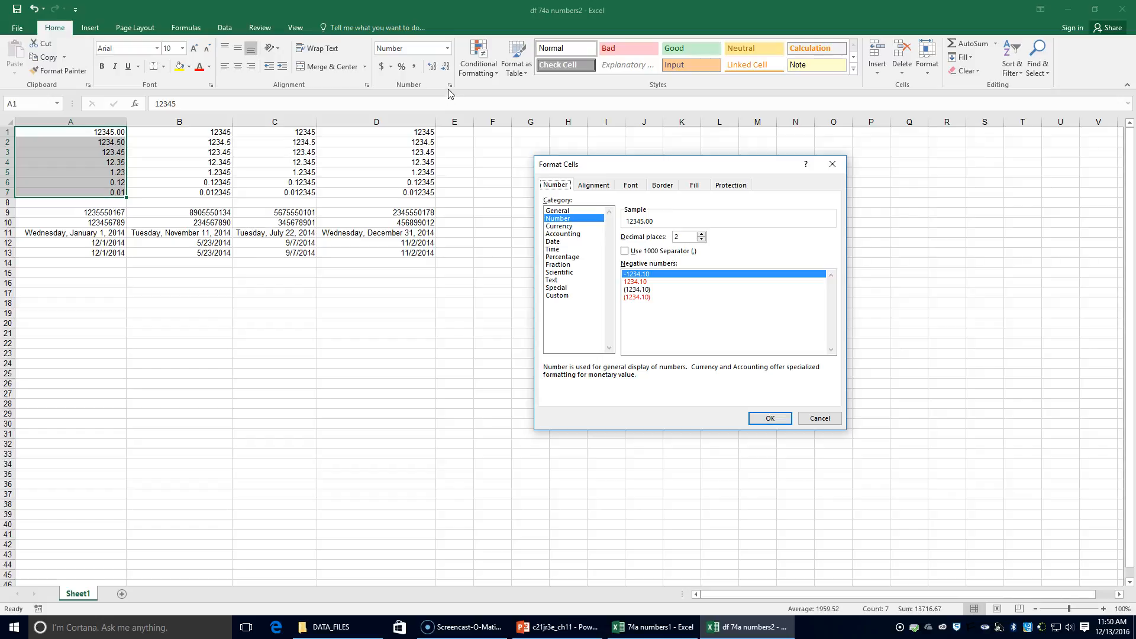
pyautogui.click(702, 234)
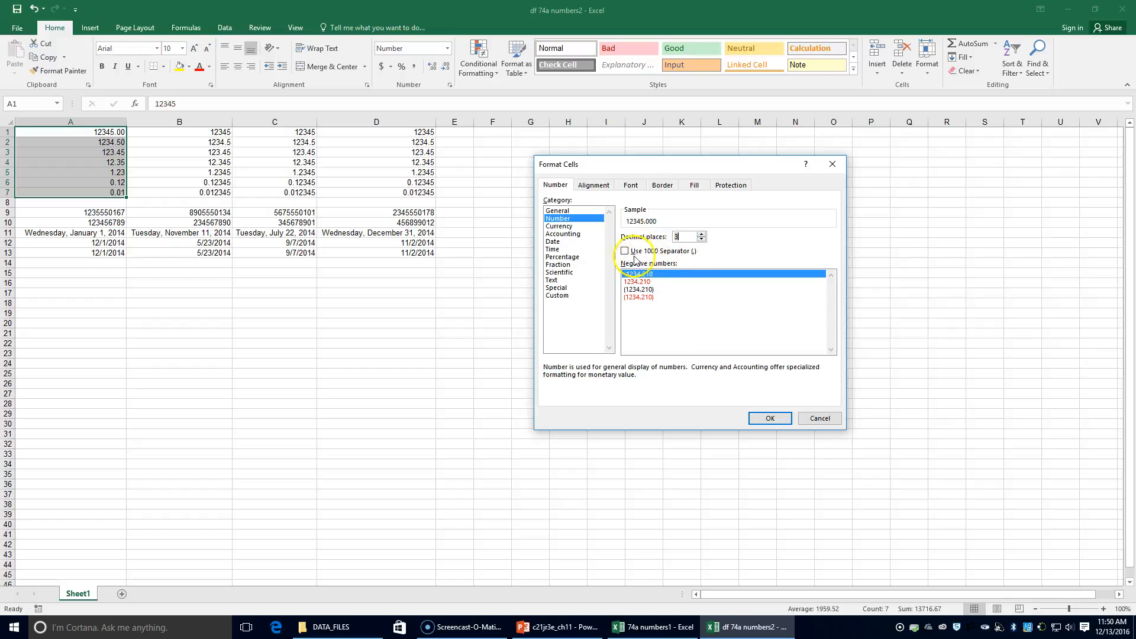
pyautogui.click(651, 251)
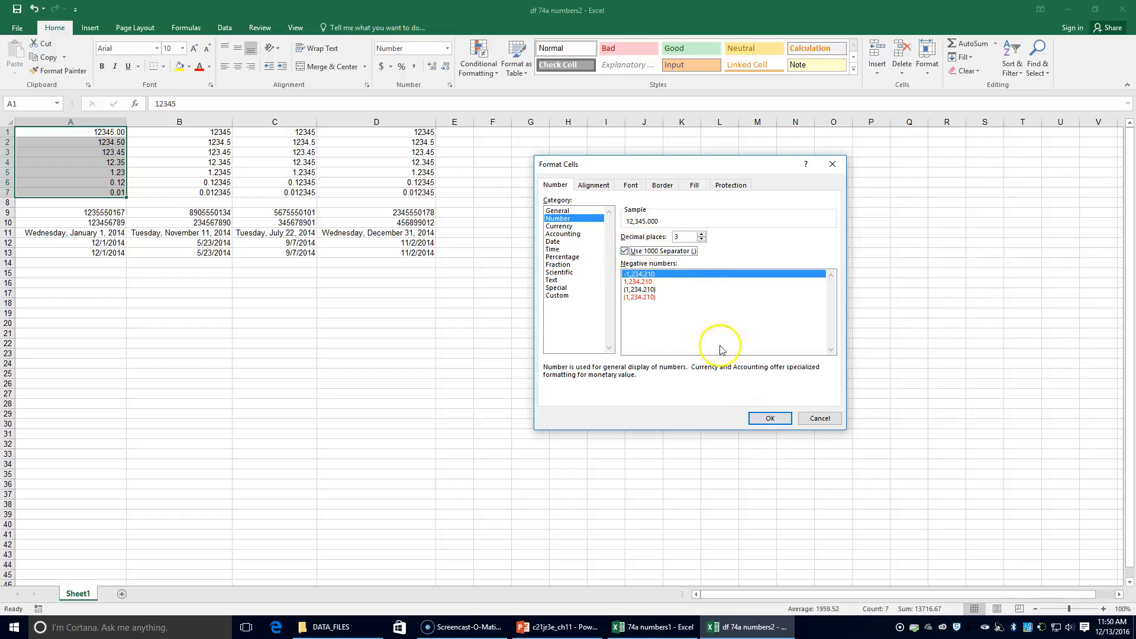
pyautogui.click(763, 417)
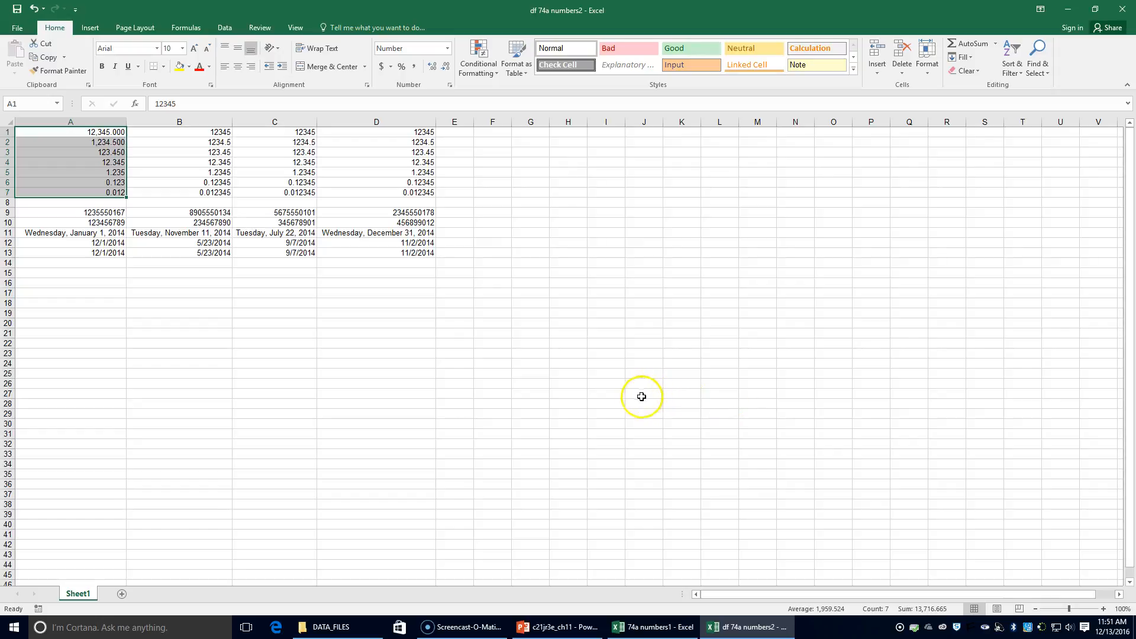
# - Apply the Currency number format to cells B1:B7
pyautogui.click(173, 134)
pyautogui.moveTo(173, 134); pyautogui.dragTo(177, 188)
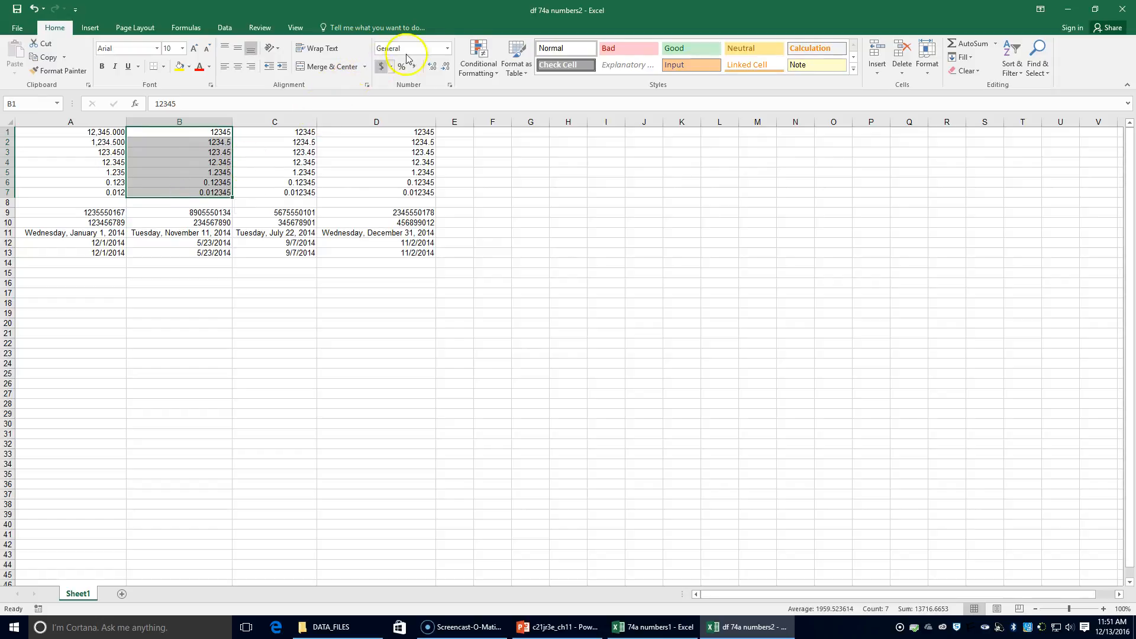
pyautogui.click(448, 48)
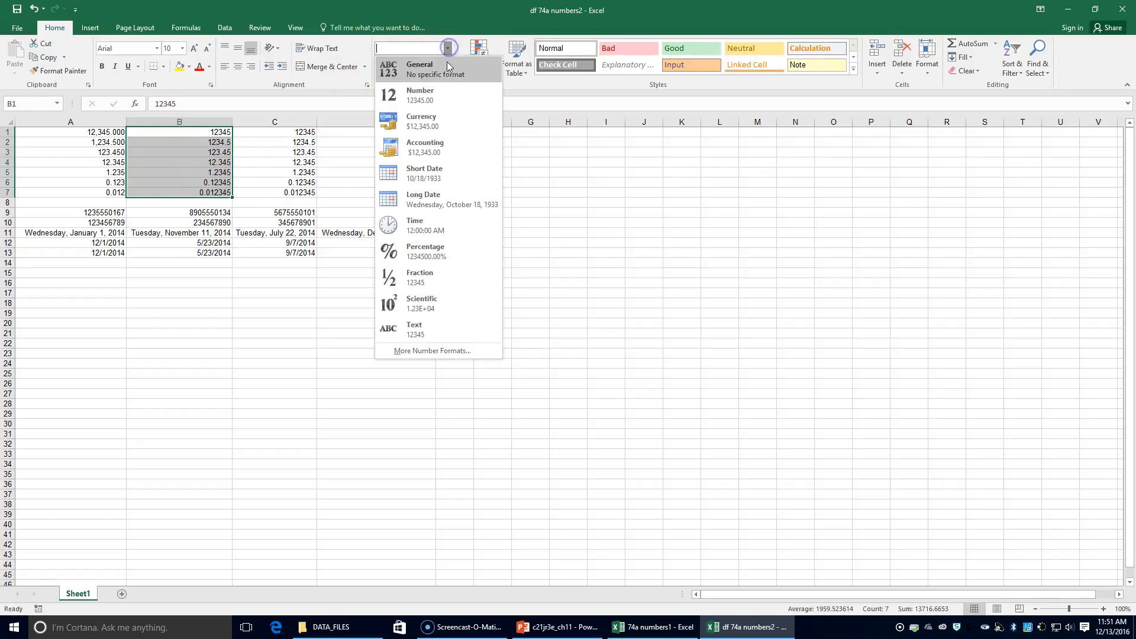
pyautogui.click(438, 121)
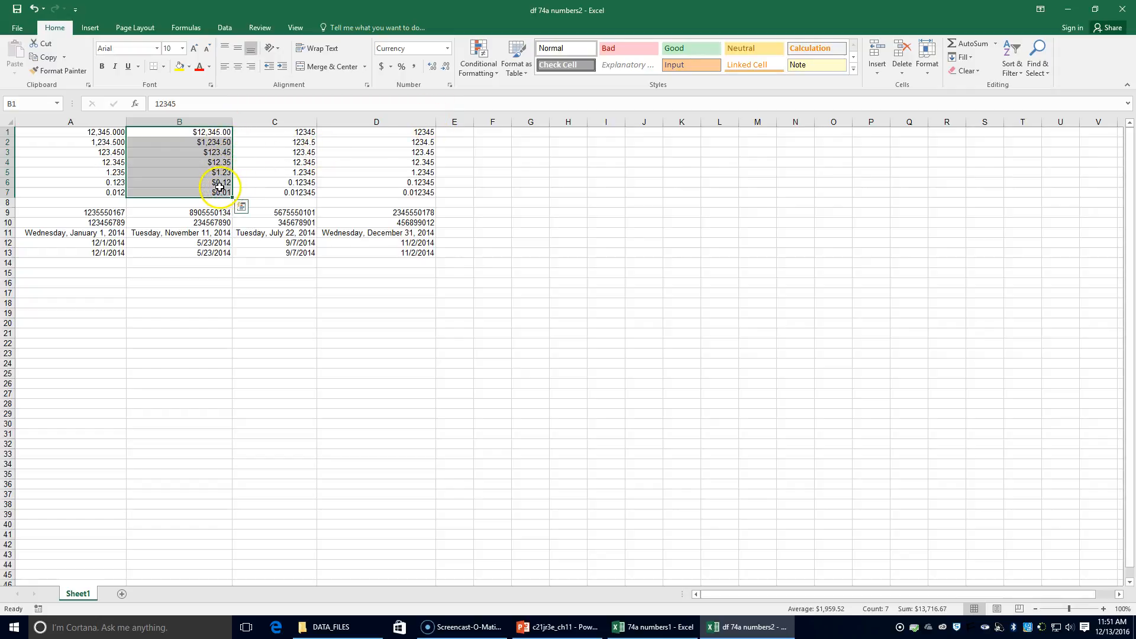
# - Apply the Accounting number format to cells C1:C7 and reduce it to zero decimal places
pyautogui.moveTo(300, 136); pyautogui.dragTo(305, 192)
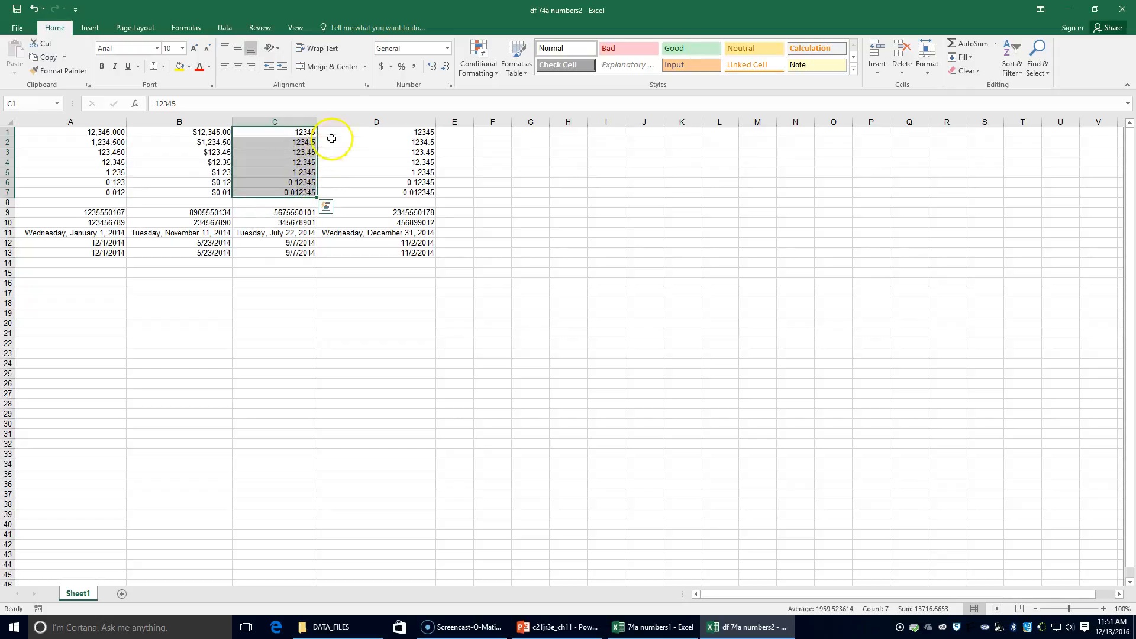
pyautogui.click(383, 70)
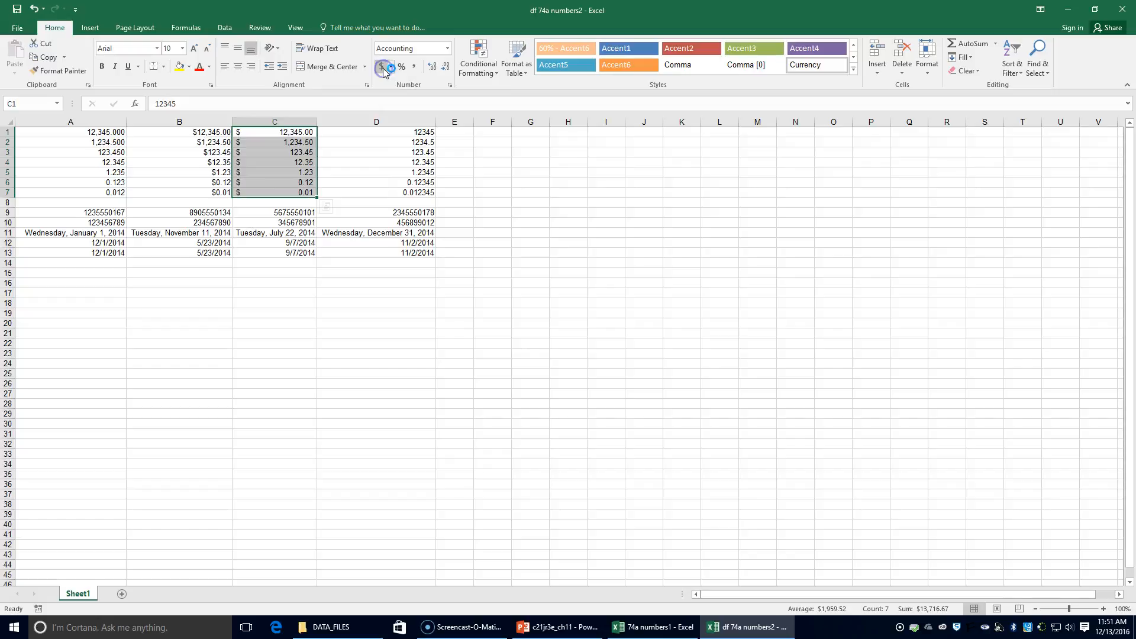
pyautogui.click(448, 71)
pyautogui.click(447, 71)
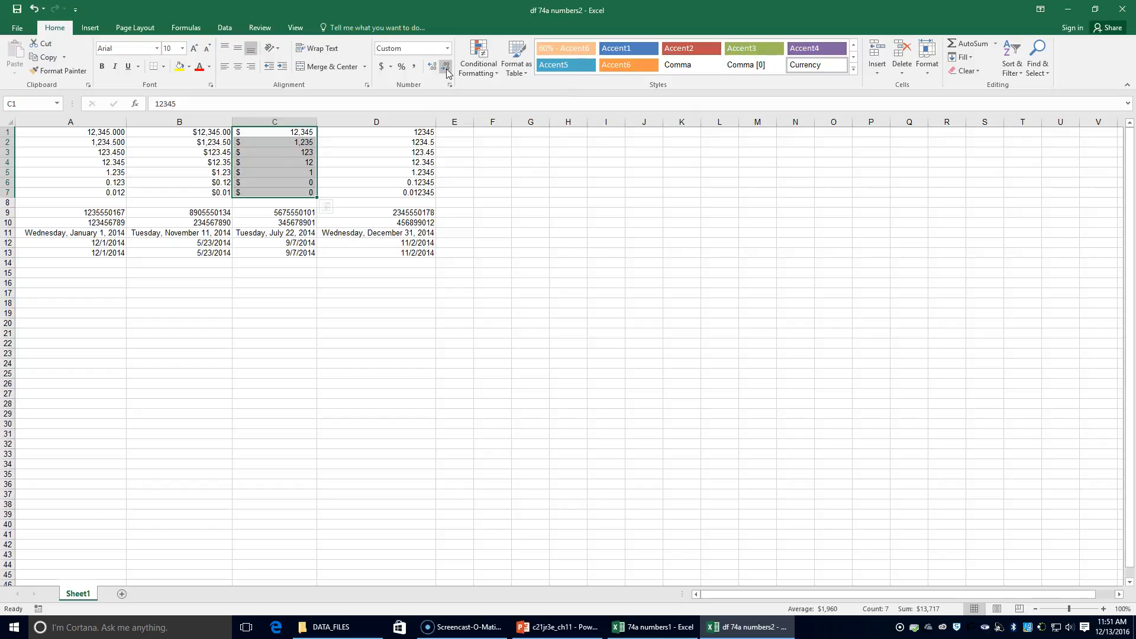
# - Apply the Percentage format to cells D1:D7 and increase it to two decimal places
pyautogui.moveTo(385, 132); pyautogui.dragTo(387, 198)
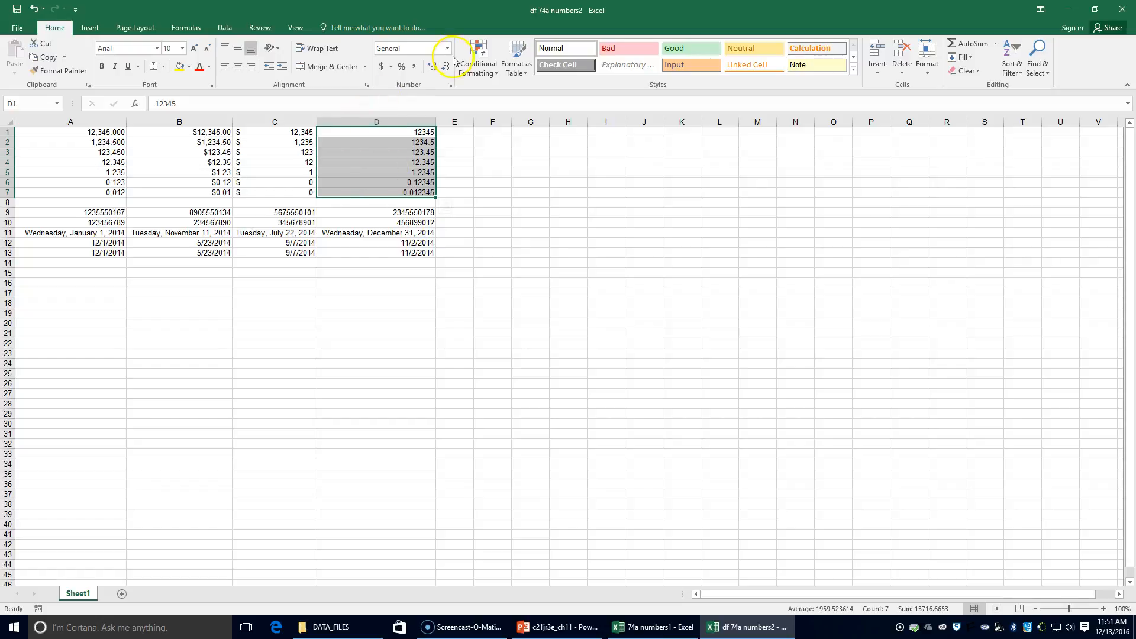
pyautogui.click(402, 67)
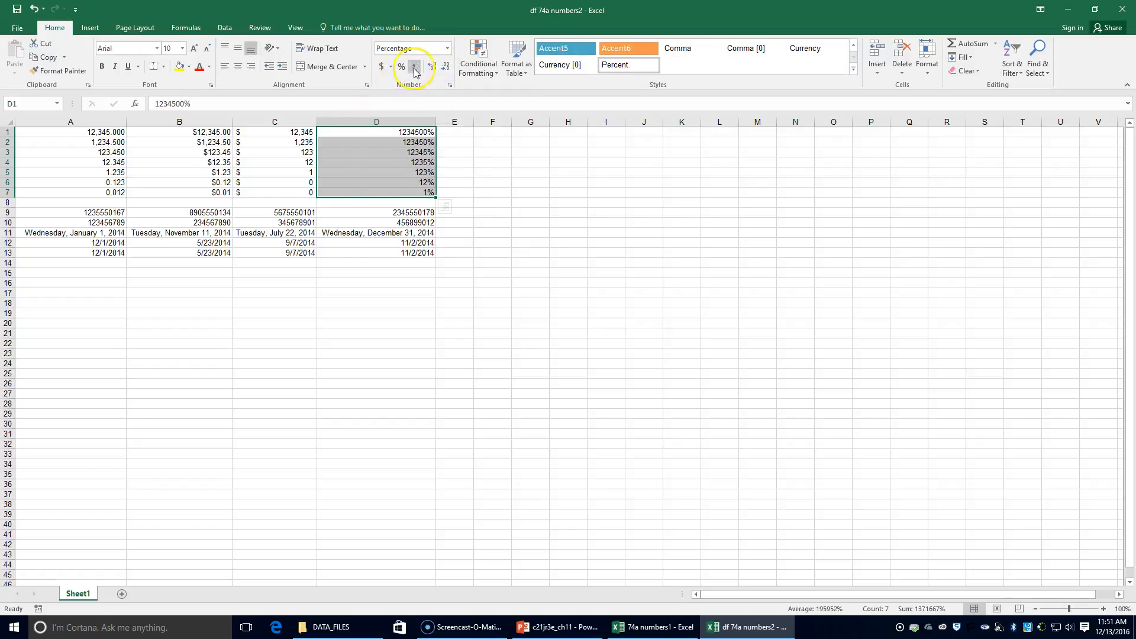
pyautogui.click(437, 68)
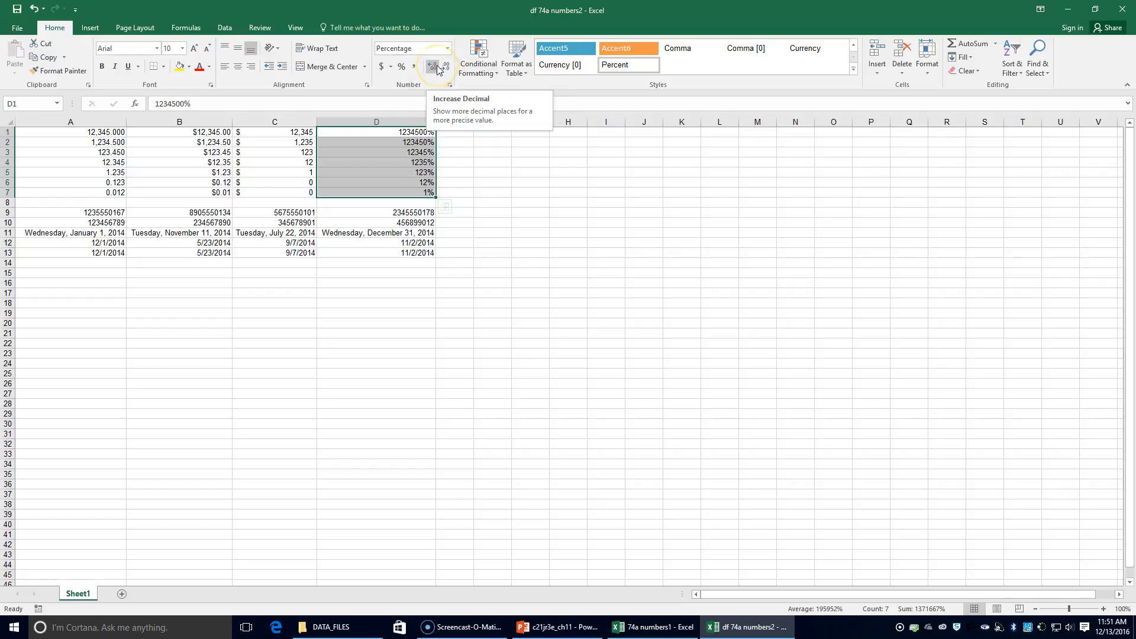
pyautogui.click(436, 67)
pyautogui.click(436, 67)
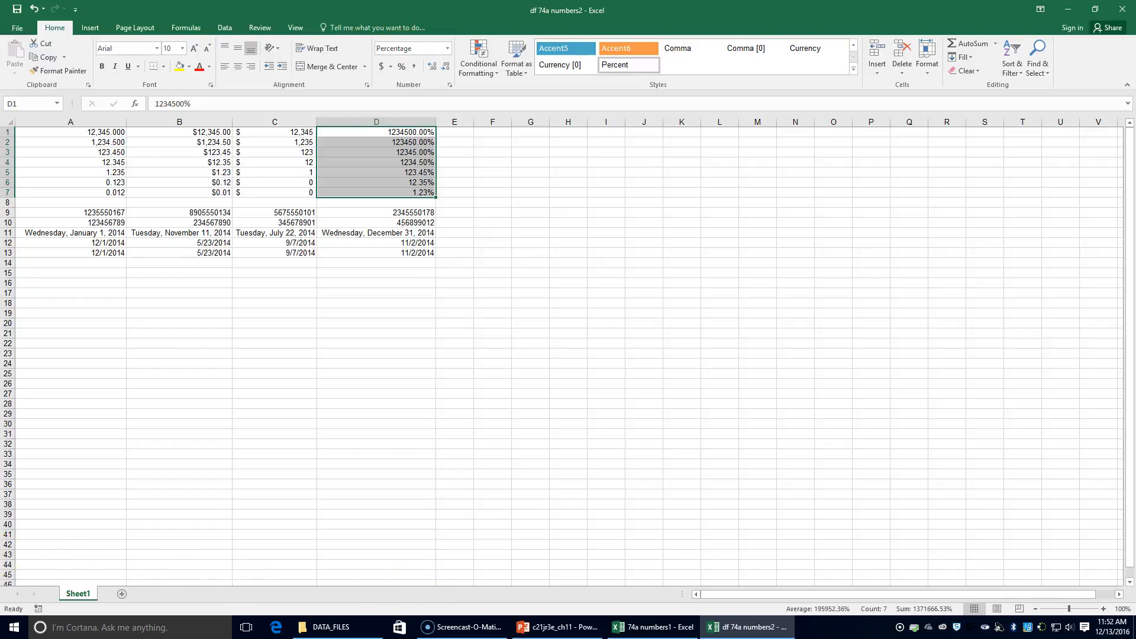
# - Format cells A9:D9 with the Special number format of type Phone Number
pyautogui.click(95, 215)
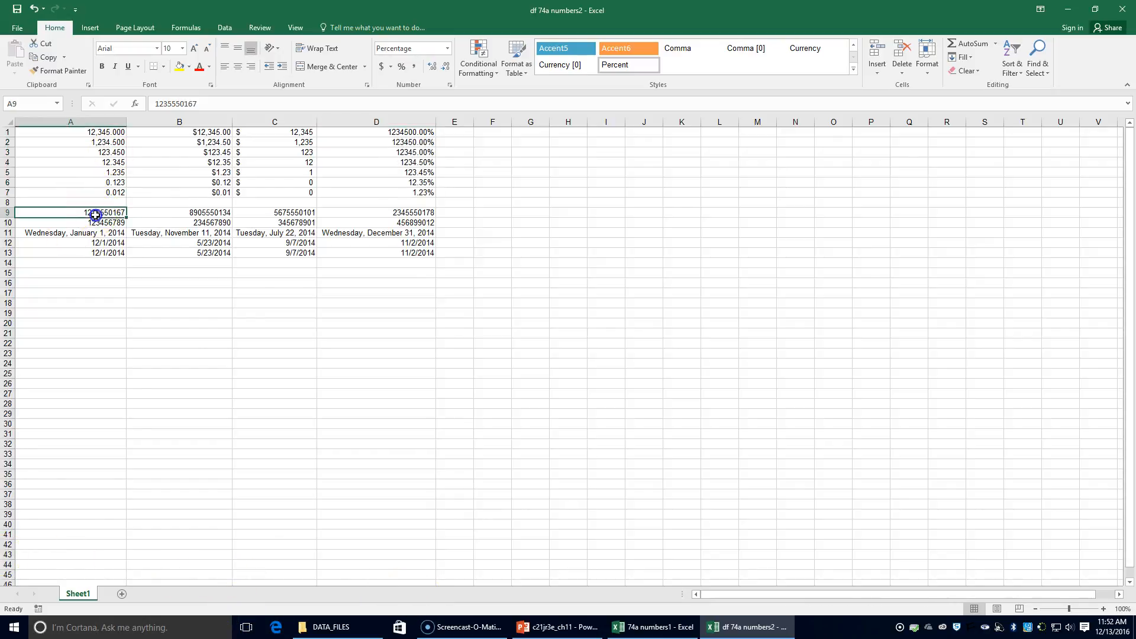
pyautogui.moveTo(95, 215); pyautogui.dragTo(375, 214)
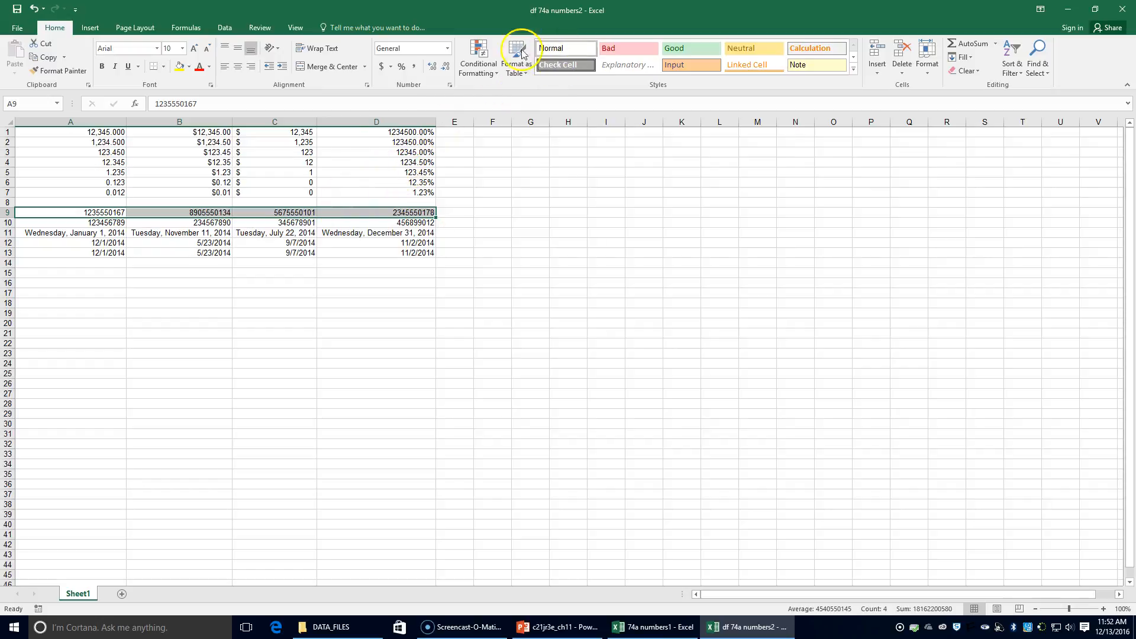
pyautogui.click(450, 85)
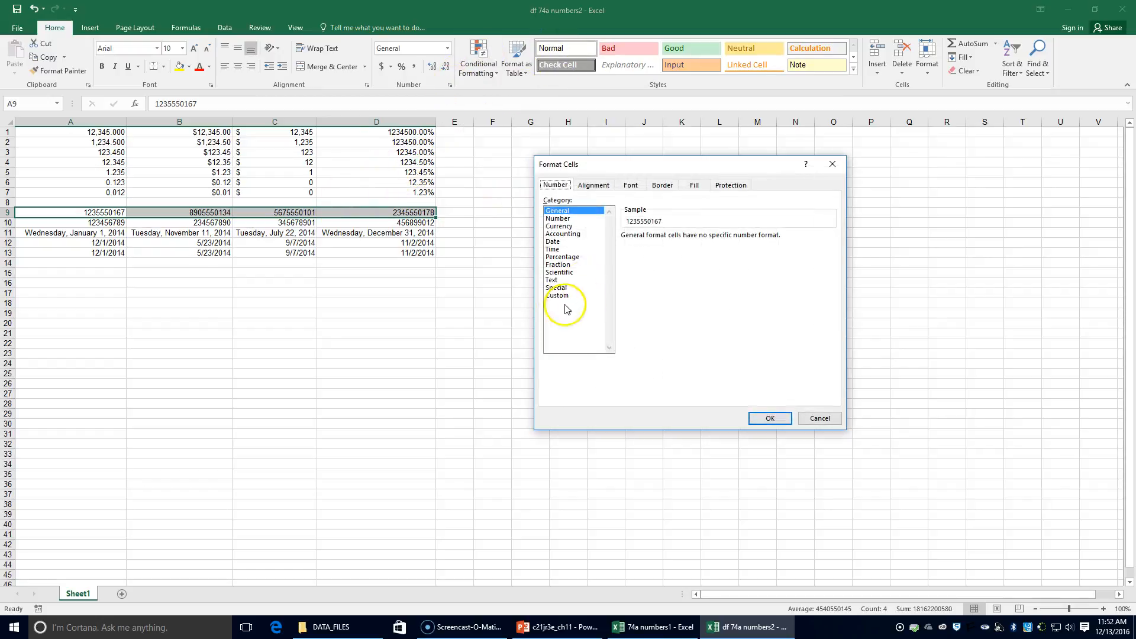
pyautogui.click(556, 287)
pyautogui.click(663, 261)
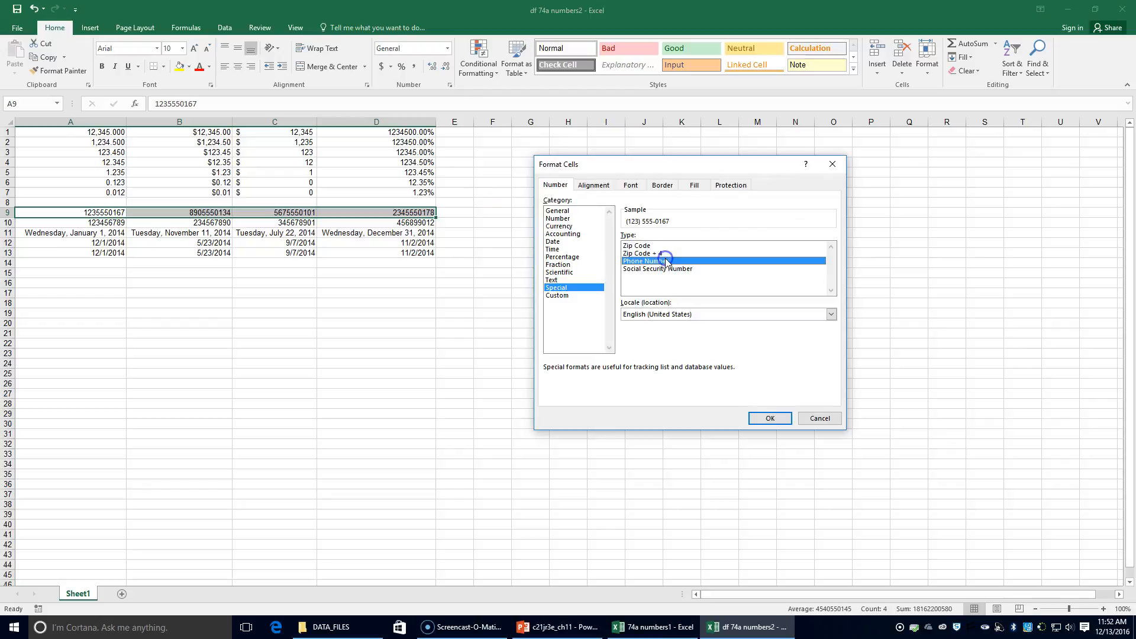
pyautogui.click(763, 416)
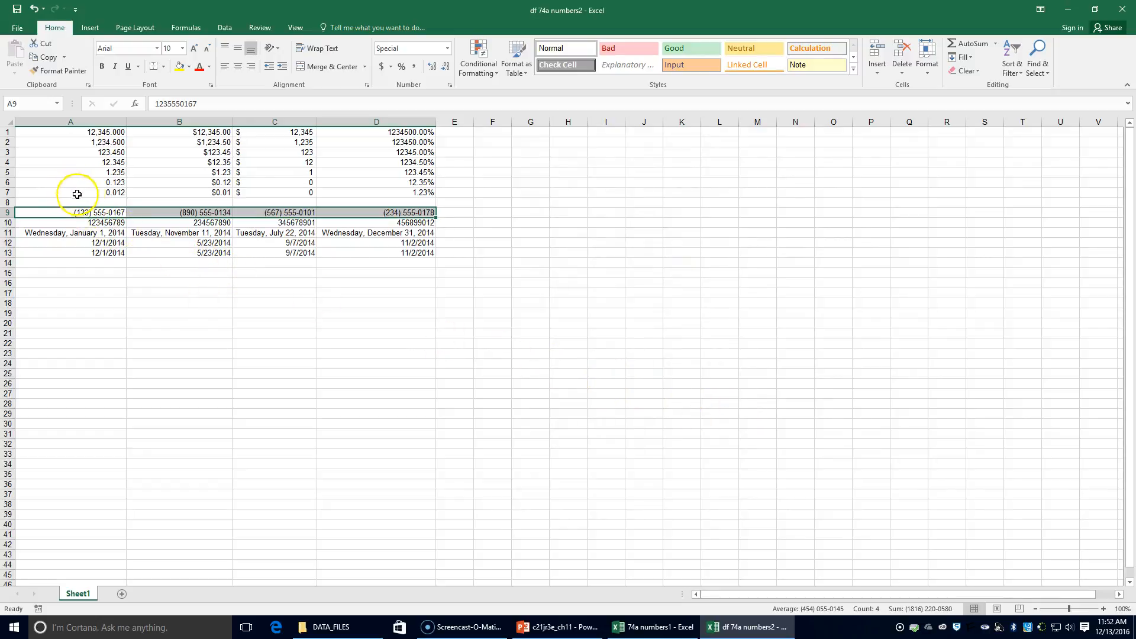
# - Format cells A10:D10 with the Special number format of type Social Security Number
pyautogui.click(73, 224)
pyautogui.moveTo(73, 225); pyautogui.dragTo(393, 223)
pyautogui.click(449, 87)
pyautogui.click(557, 288)
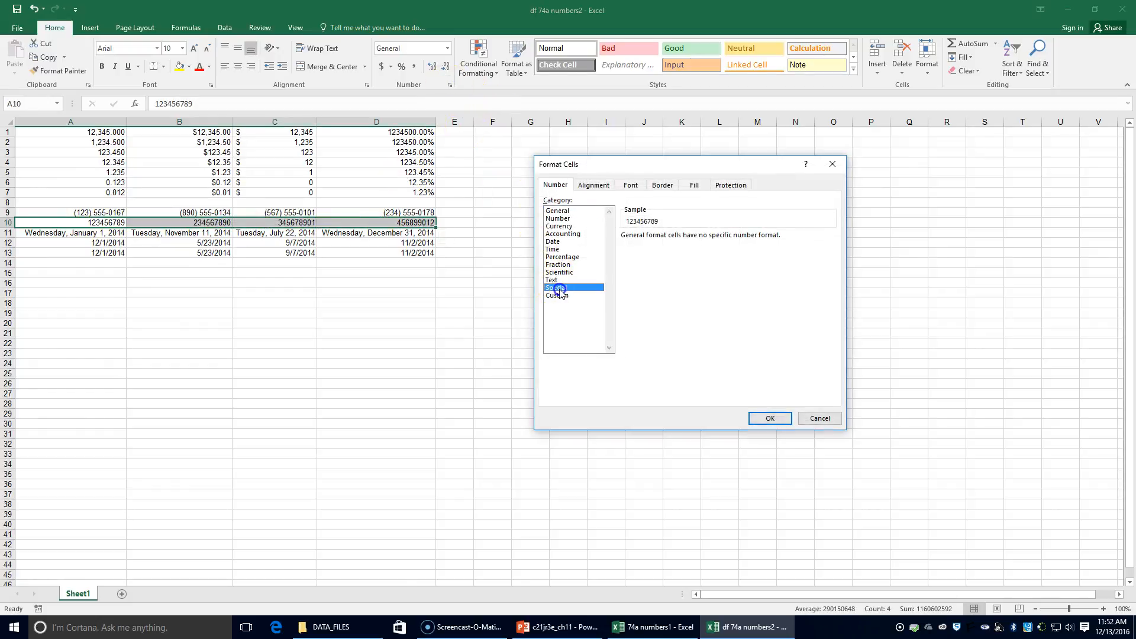
pyautogui.click(657, 269)
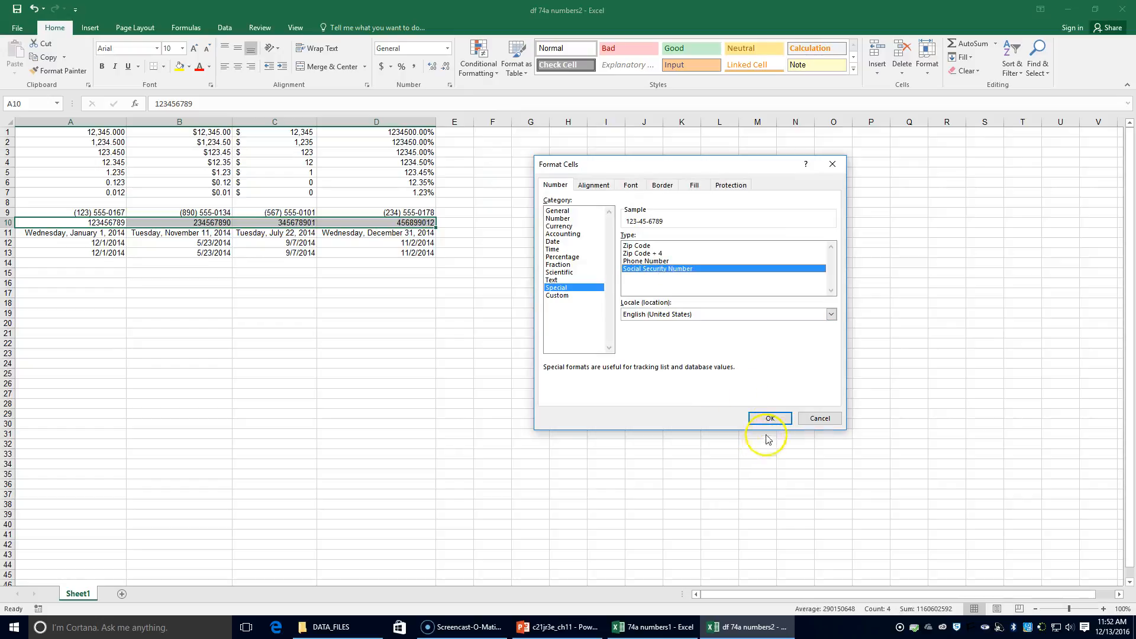
pyautogui.click(769, 419)
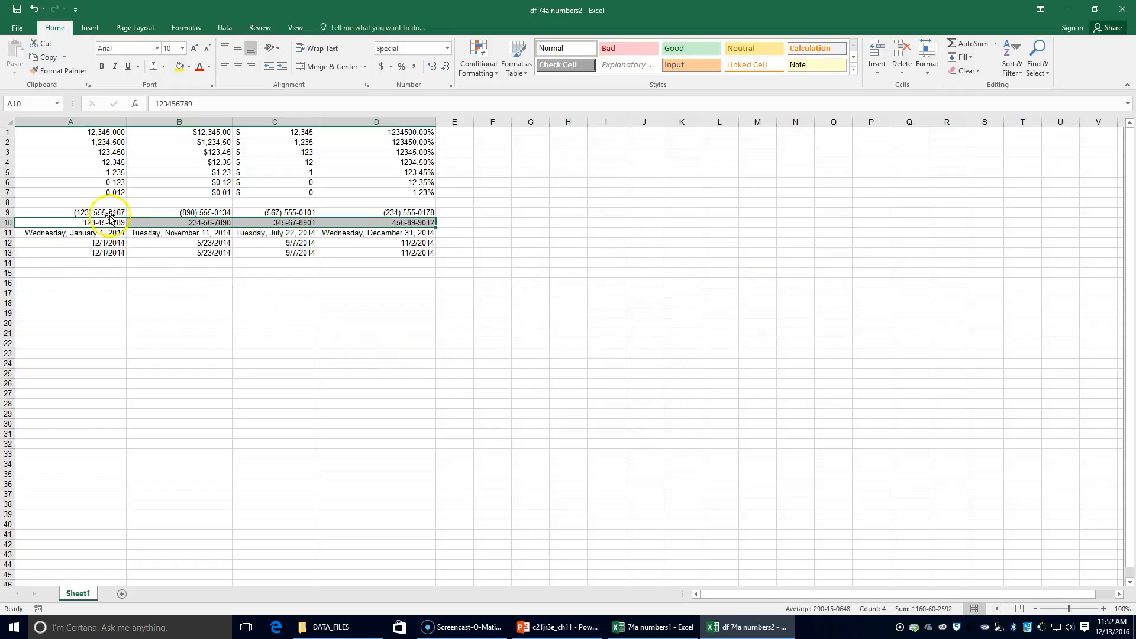
# - Apply the Short Date format to the dates in cells A11:D11
pyautogui.click(59, 233)
pyautogui.moveTo(60, 233); pyautogui.dragTo(415, 232)
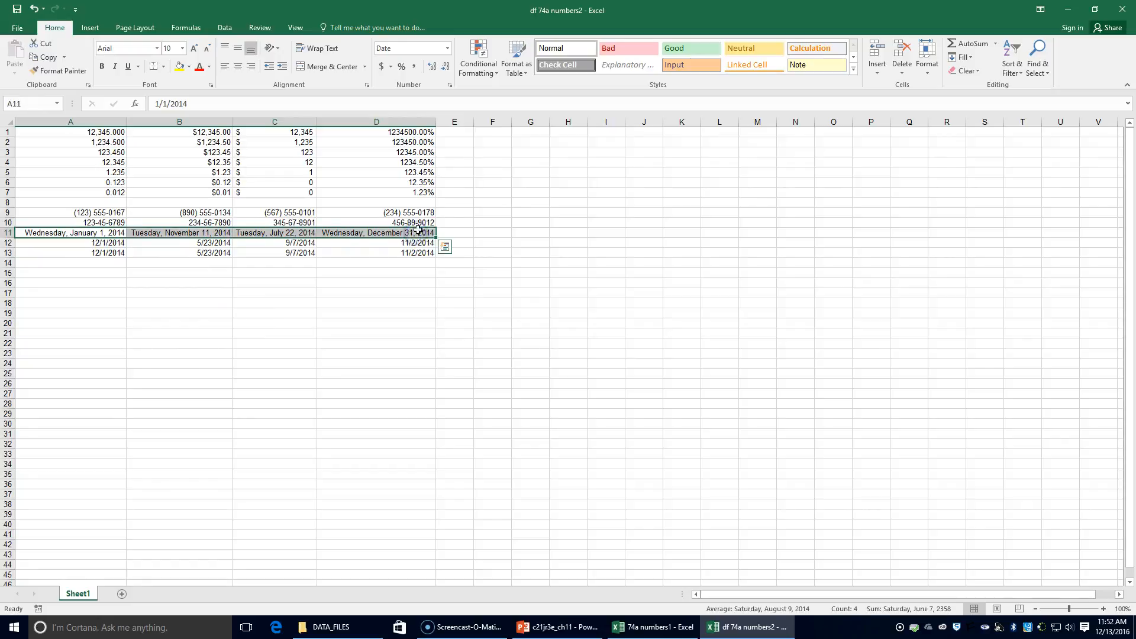
pyautogui.click(448, 50)
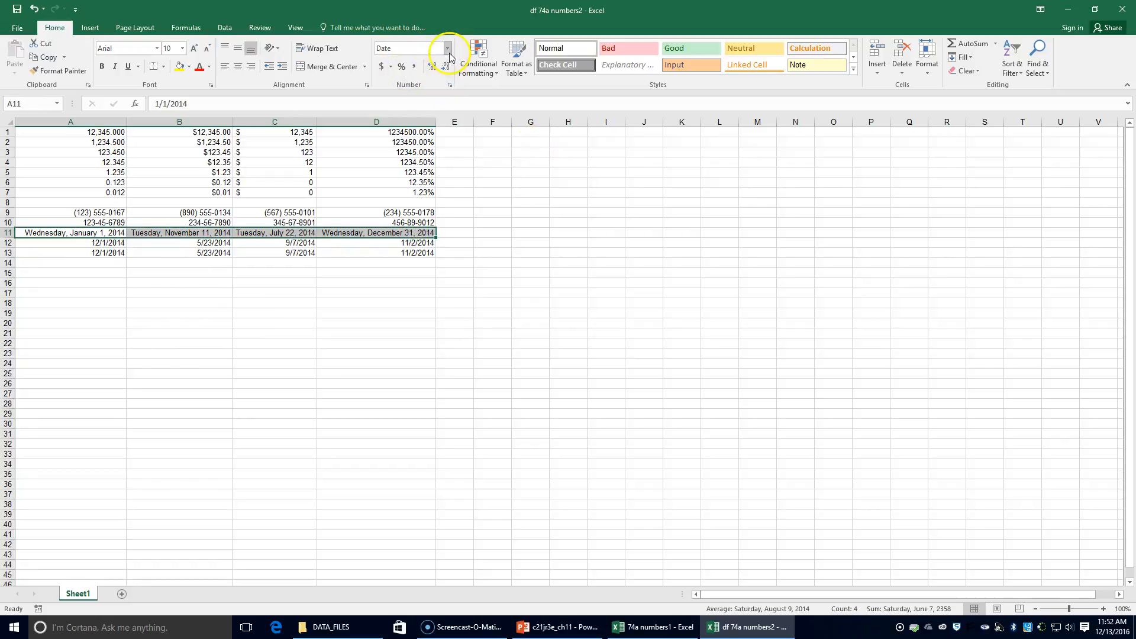
pyautogui.click(448, 50)
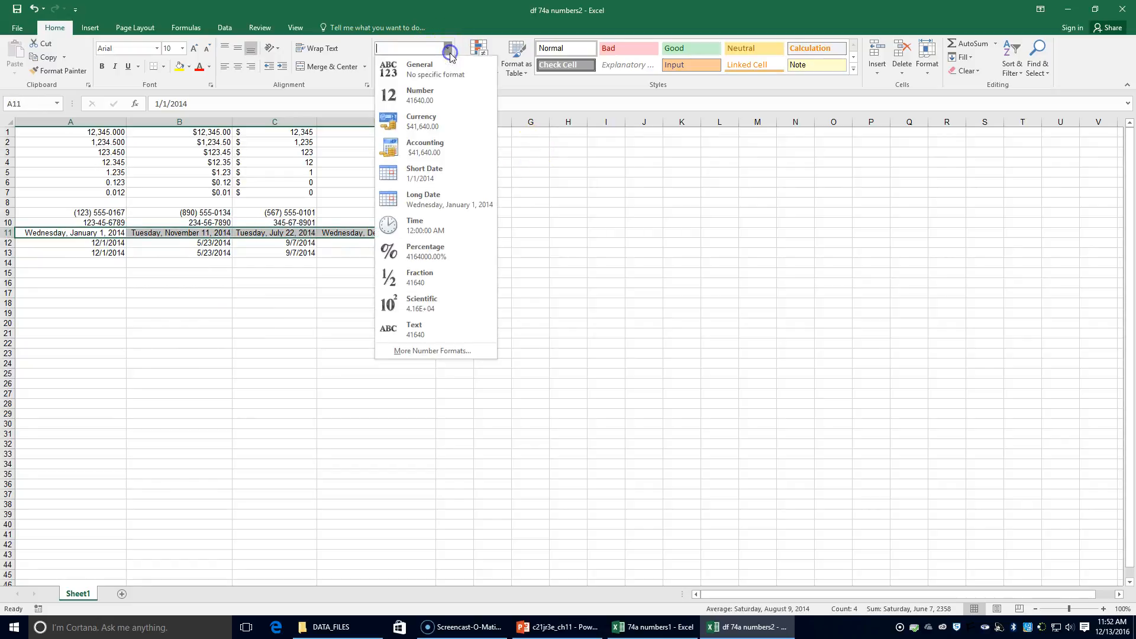
pyautogui.click(443, 172)
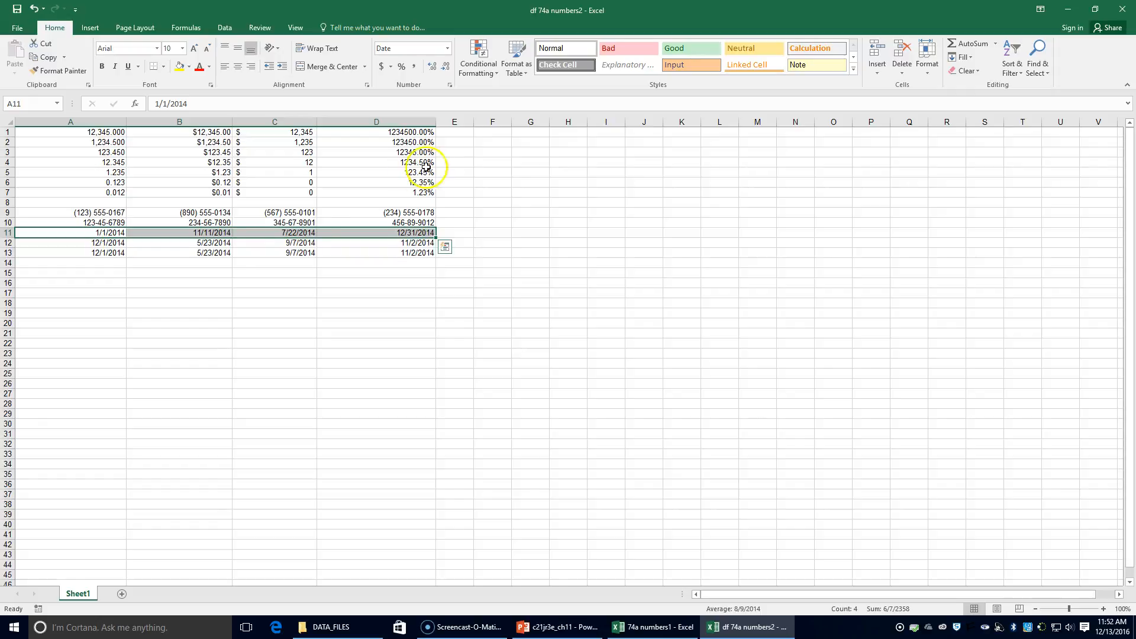
# - Apply the Long Date format to the dates in cells A12:D12
pyautogui.moveTo(79, 242); pyautogui.dragTo(353, 240)
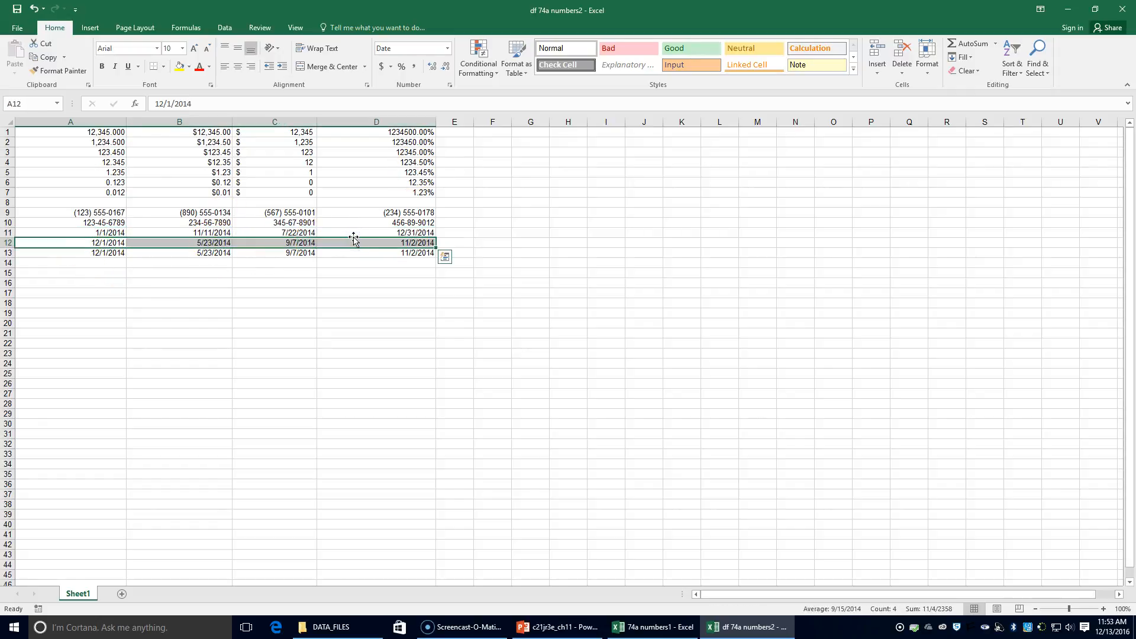
pyautogui.click(447, 48)
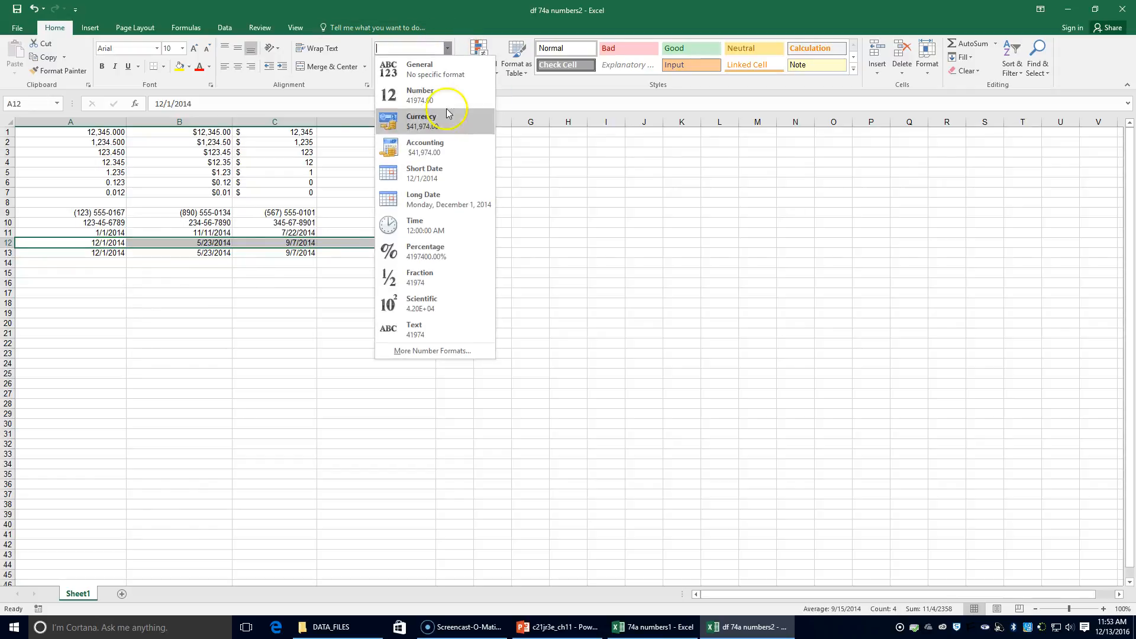
pyautogui.click(442, 199)
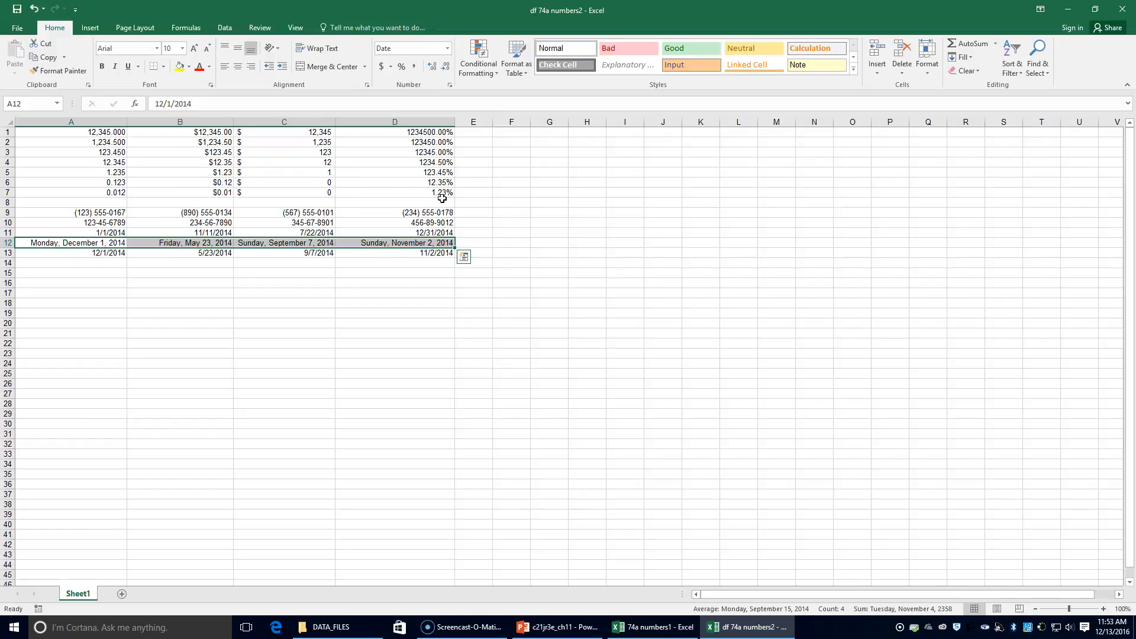
# - Format the dates in cells A13:D13 with the Date number format of type March 14, 2012
pyautogui.moveTo(76, 253); pyautogui.dragTo(409, 259)
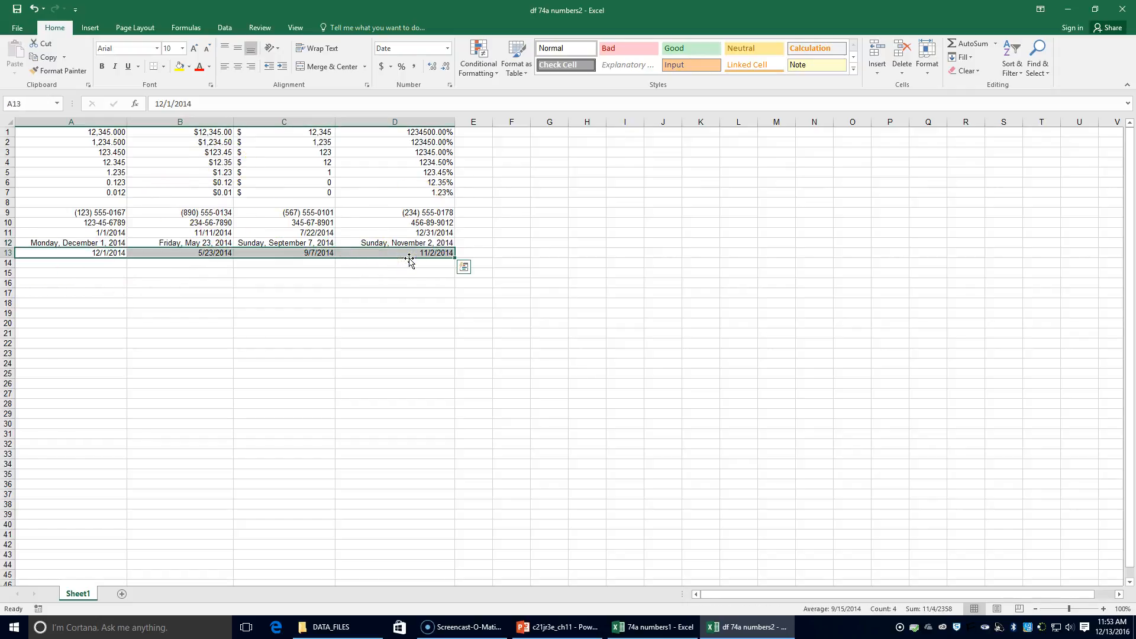
pyautogui.click(451, 85)
pyautogui.click(571, 242)
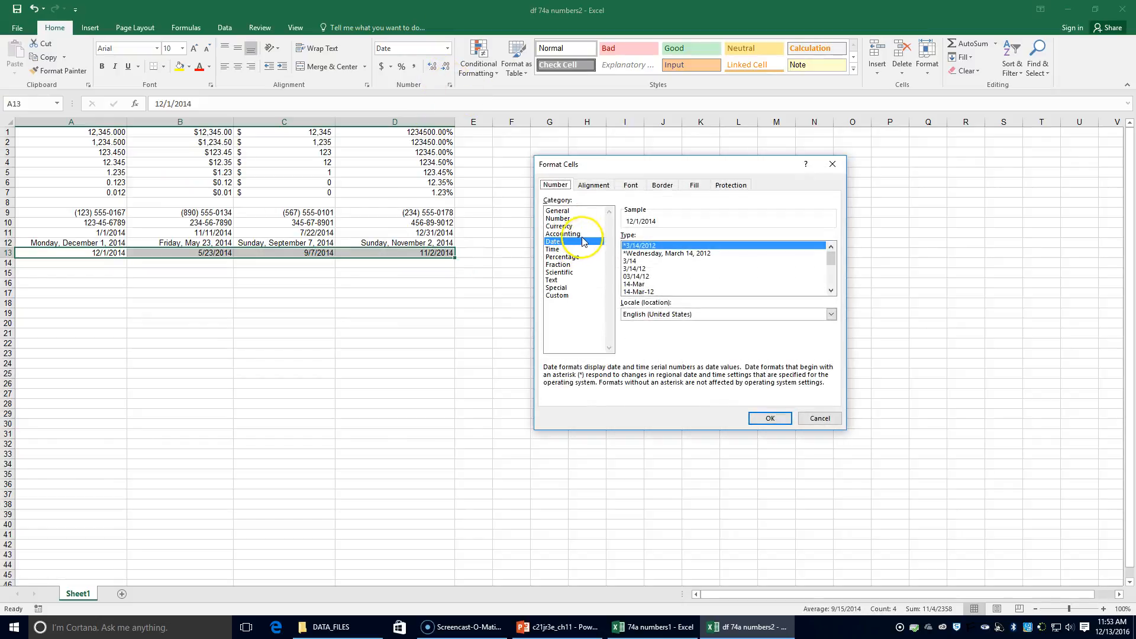
pyautogui.scroll(-1, 671, 272)
pyautogui.scroll(-2, 669, 276)
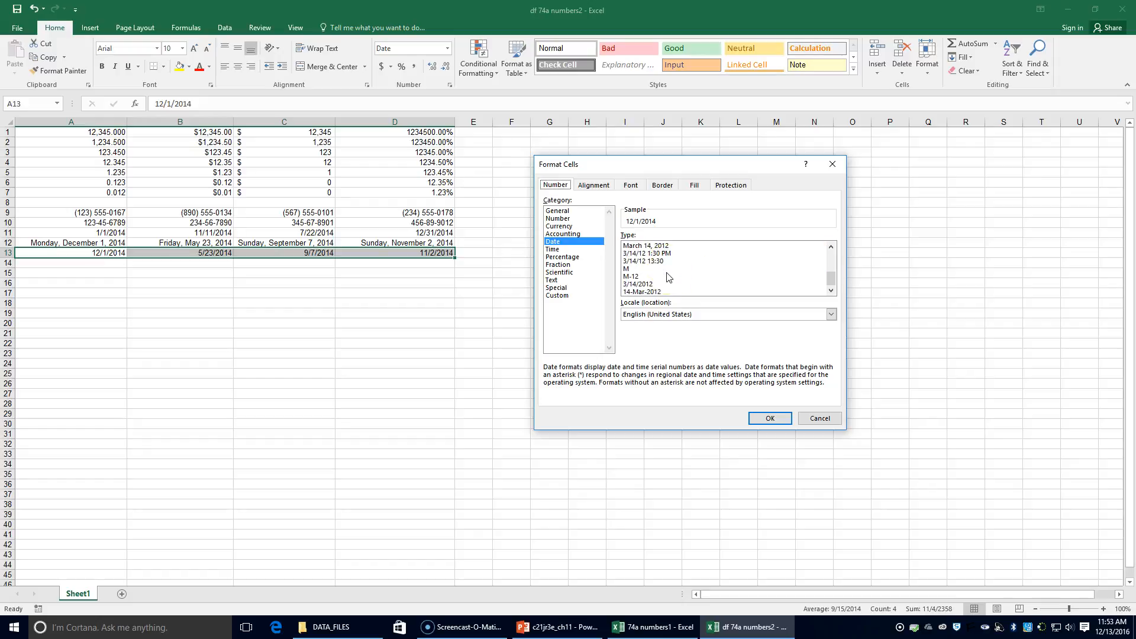
pyautogui.click(631, 246)
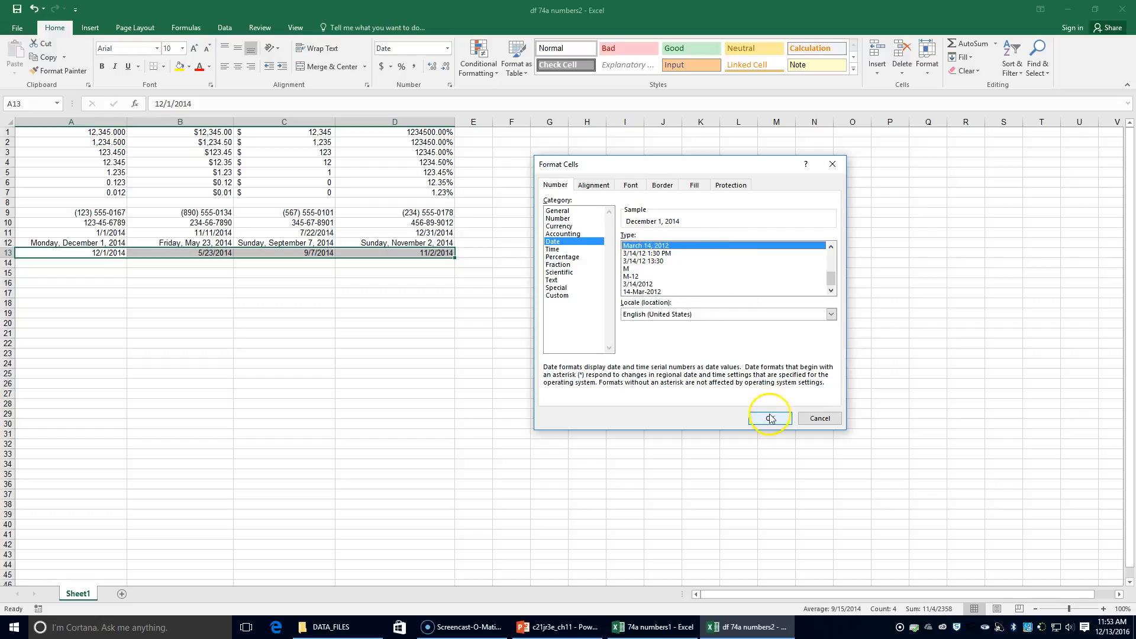
pyautogui.click(771, 419)
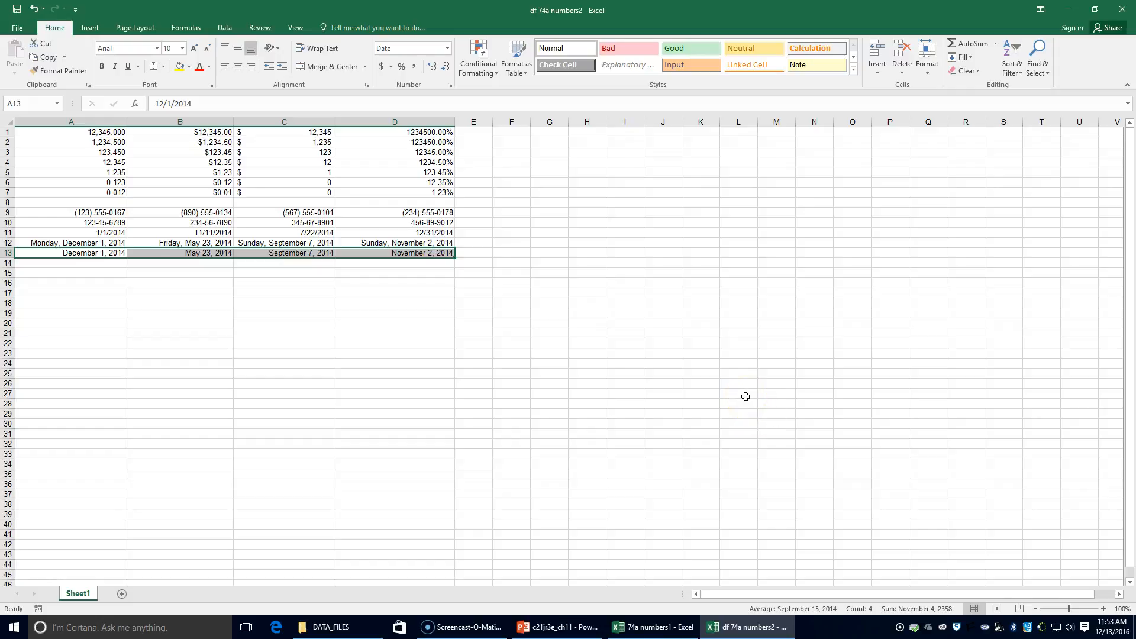
# - Save a copy of the workbook in the CHAPTER 11 folder under the file name 74a numbers2
pyautogui.click(17, 28)
pyautogui.click(40, 147)
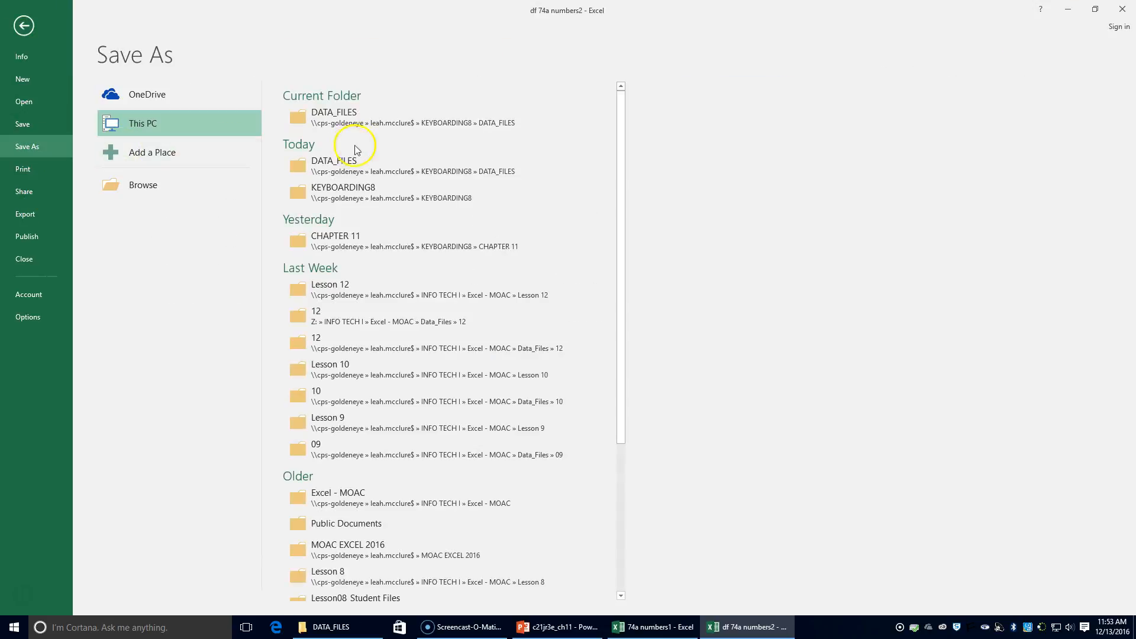
pyautogui.click(378, 241)
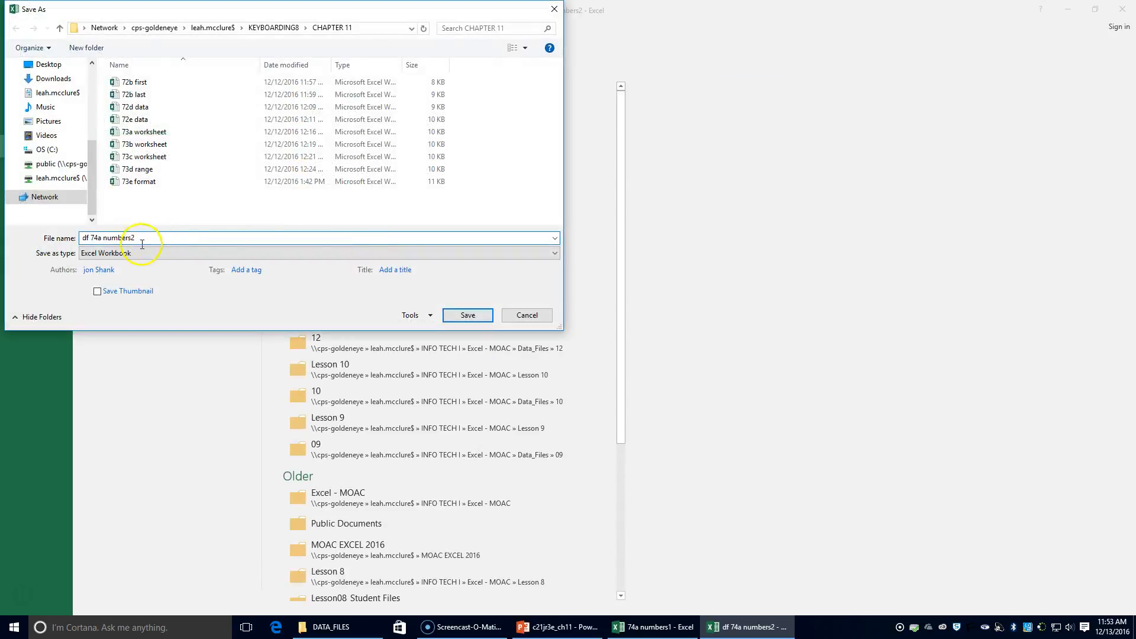
pyautogui.click(91, 237)
pyautogui.press('BackSpace')
pyautogui.press('BackSpace')
pyautogui.press('BackSpace')
pyautogui.click(466, 313)
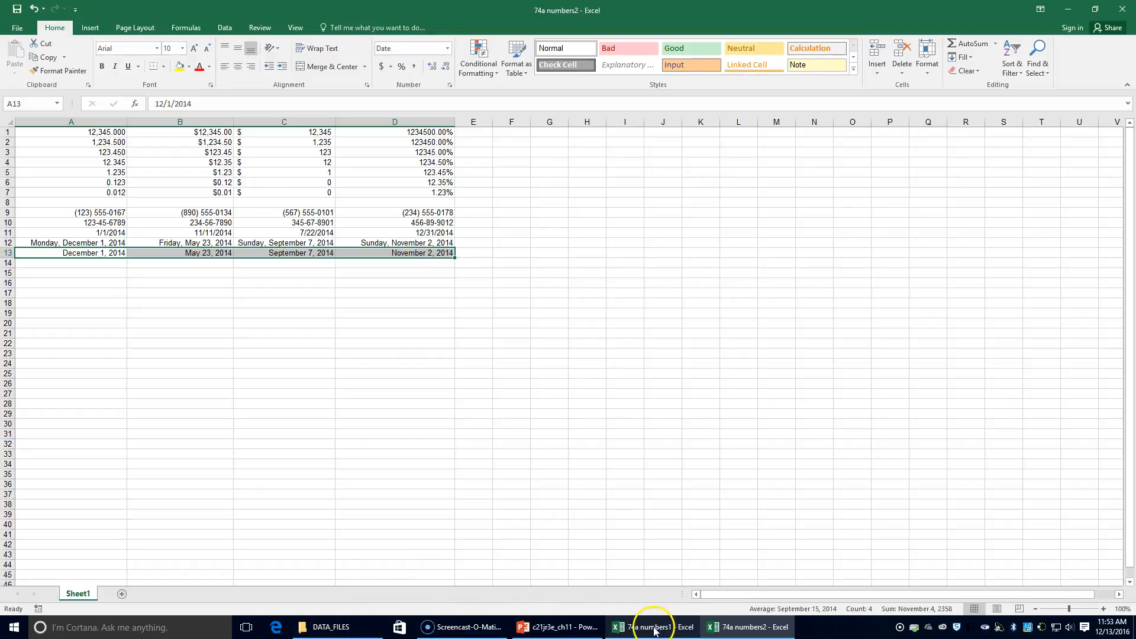
# - Switch to the c21jr3e_ch11 presentation in PowerPoint and view slide 11 on formulas
pyautogui.click(554, 627)
pyautogui.click(284, 562)
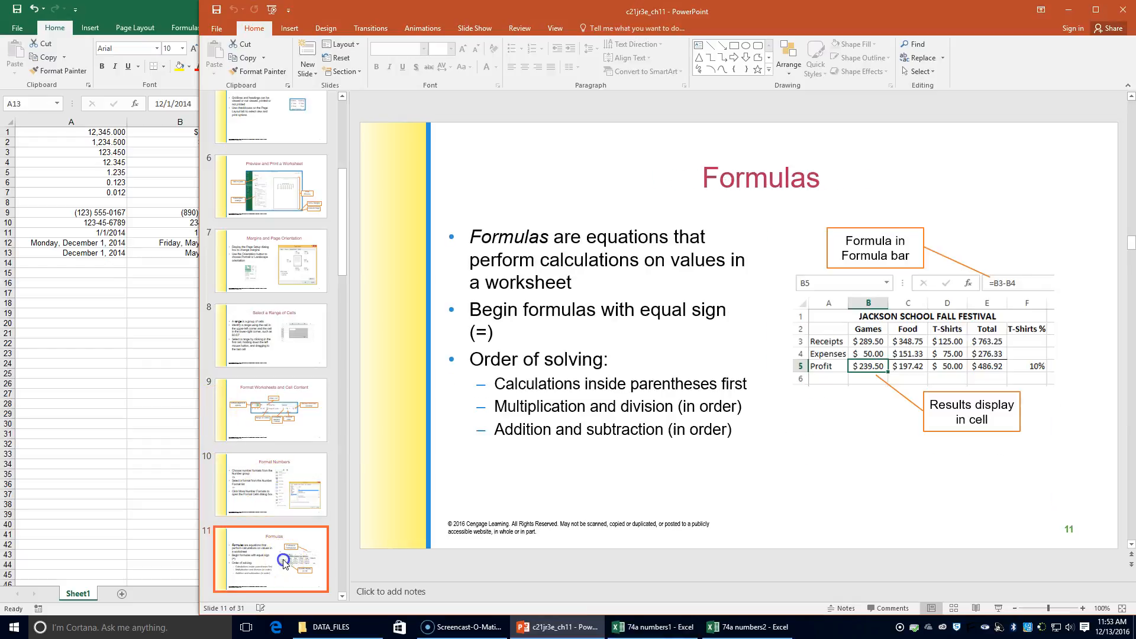
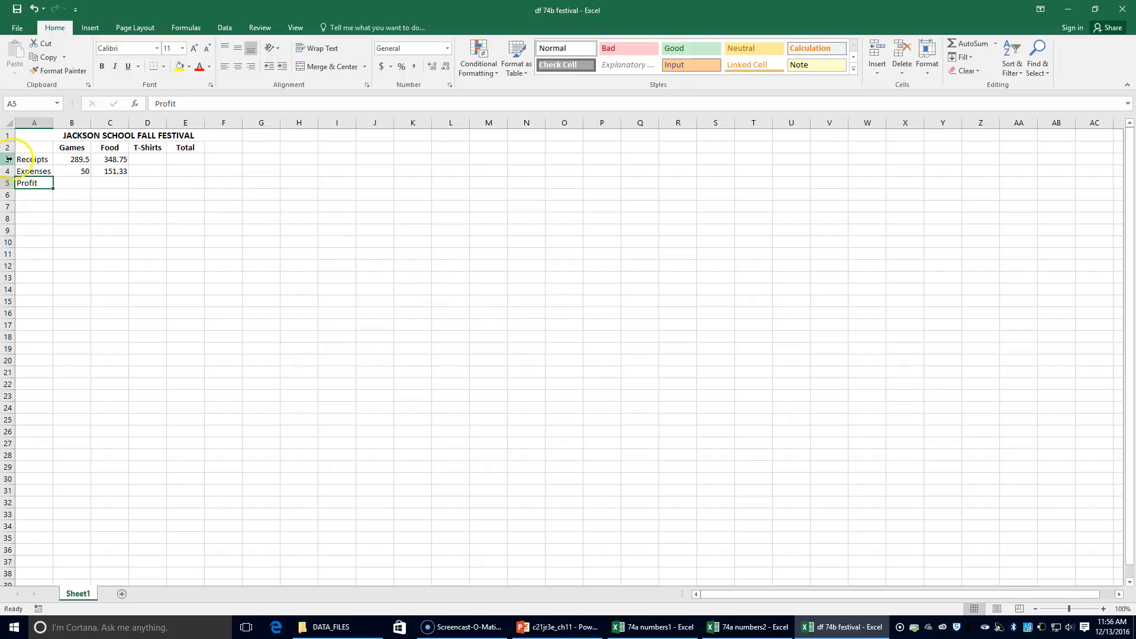
# - In the df 74b festival workbook, enter the formula =5*25 for the T-Shirts receipts in cell D3 and reselect that cell
pyautogui.click(143, 157)
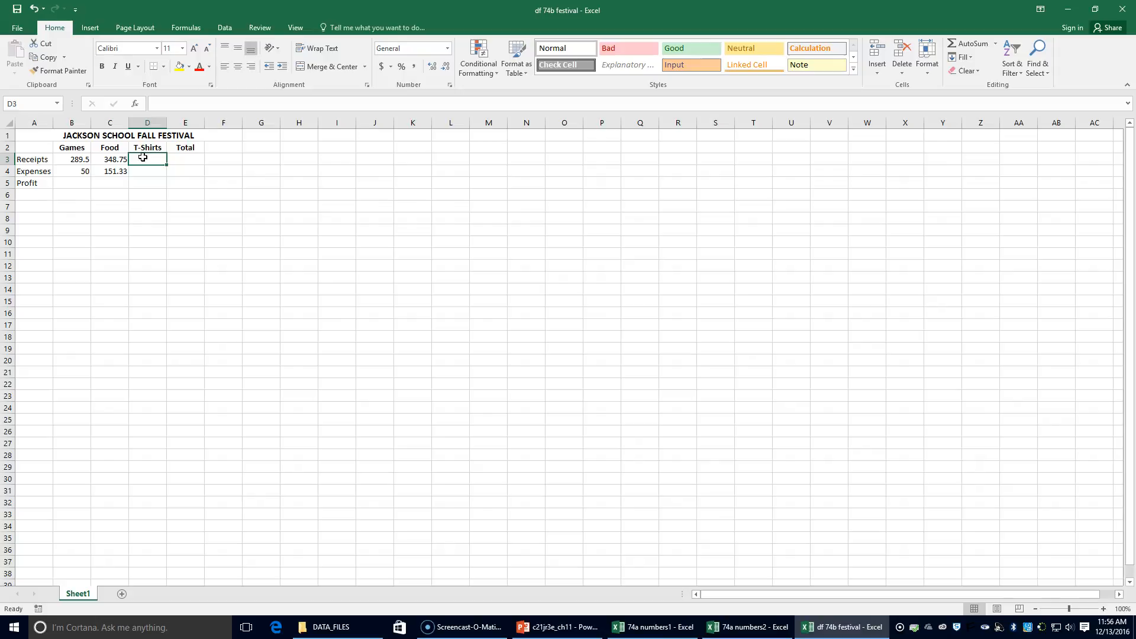
pyautogui.write('=')
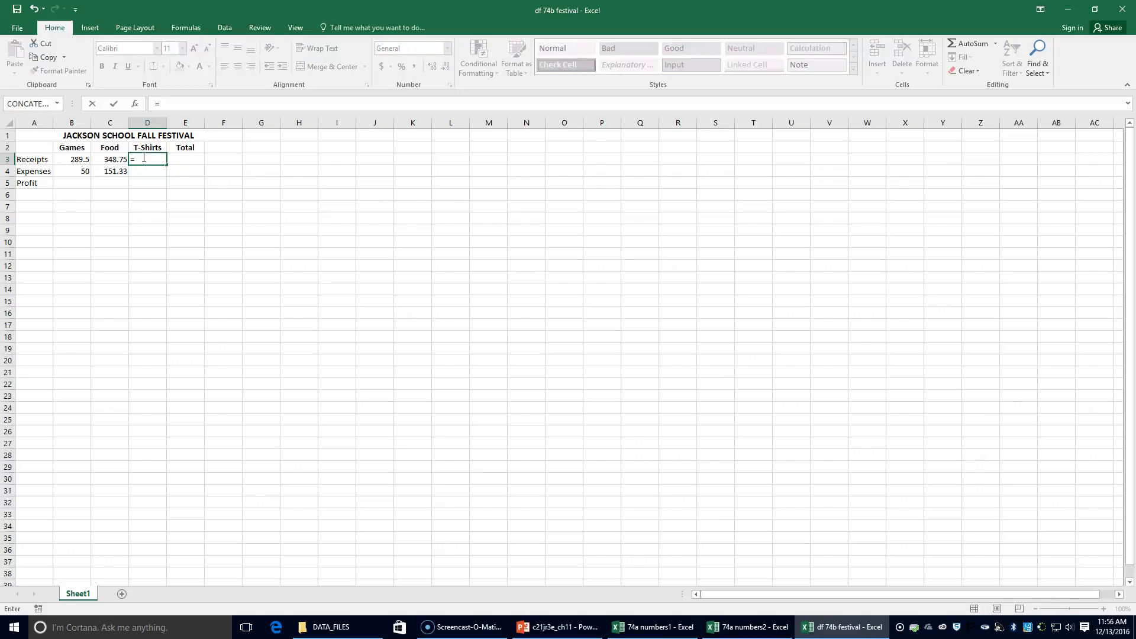
pyautogui.write('5')
pyautogui.write('25')
pyautogui.press('Return')
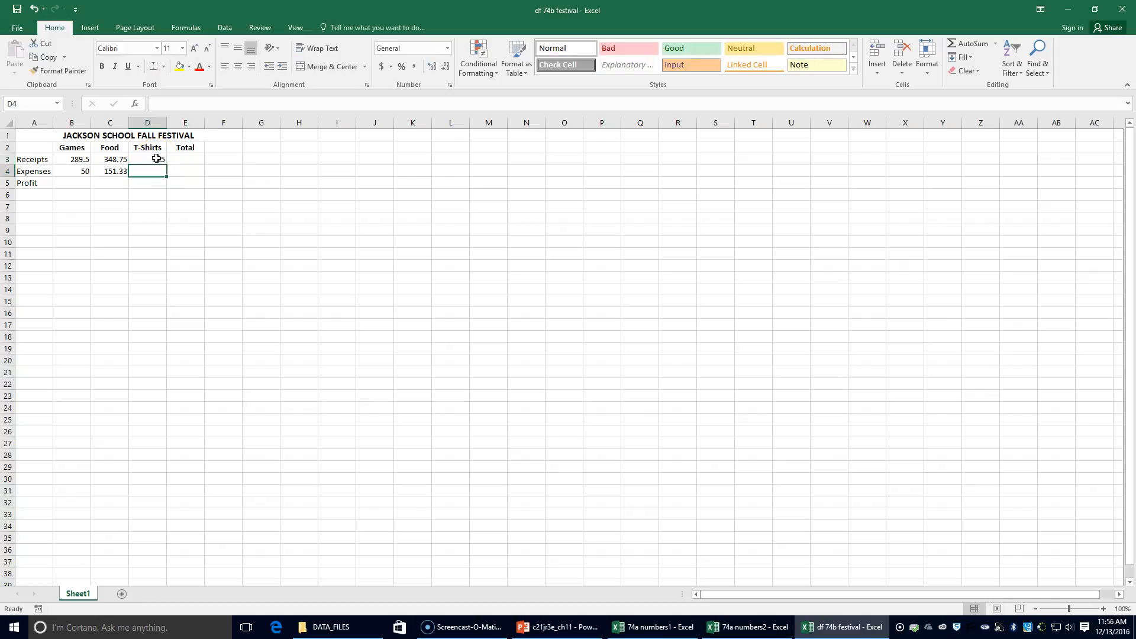
pyautogui.click(156, 158)
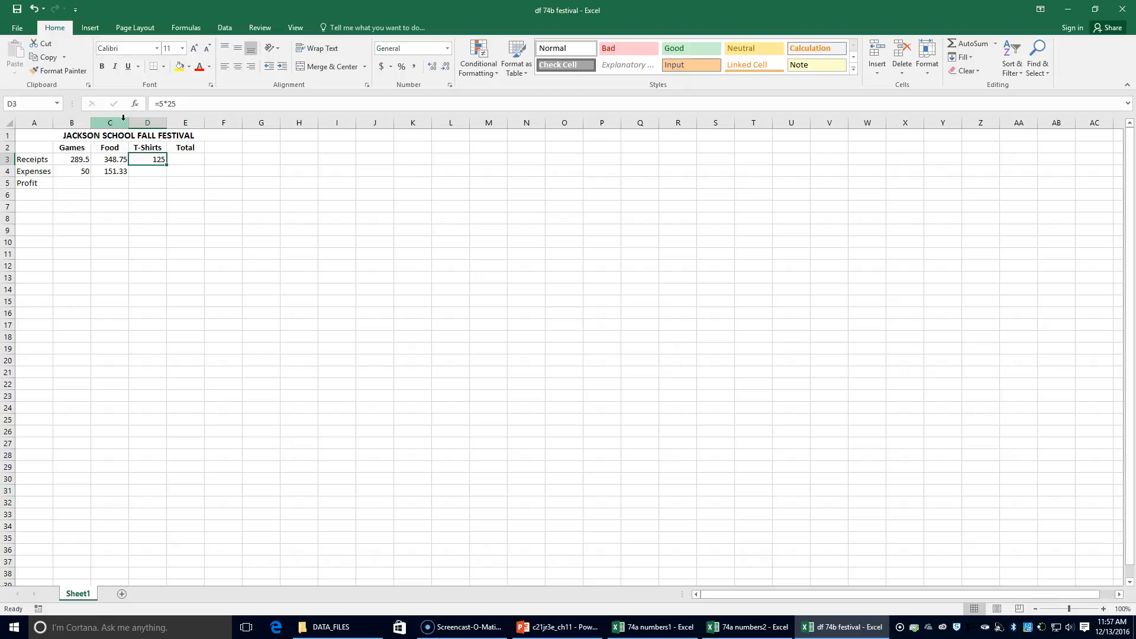
# - Enter the formula =3*25 for the T-Shirts expenses in cell D4
pyautogui.click(151, 171)
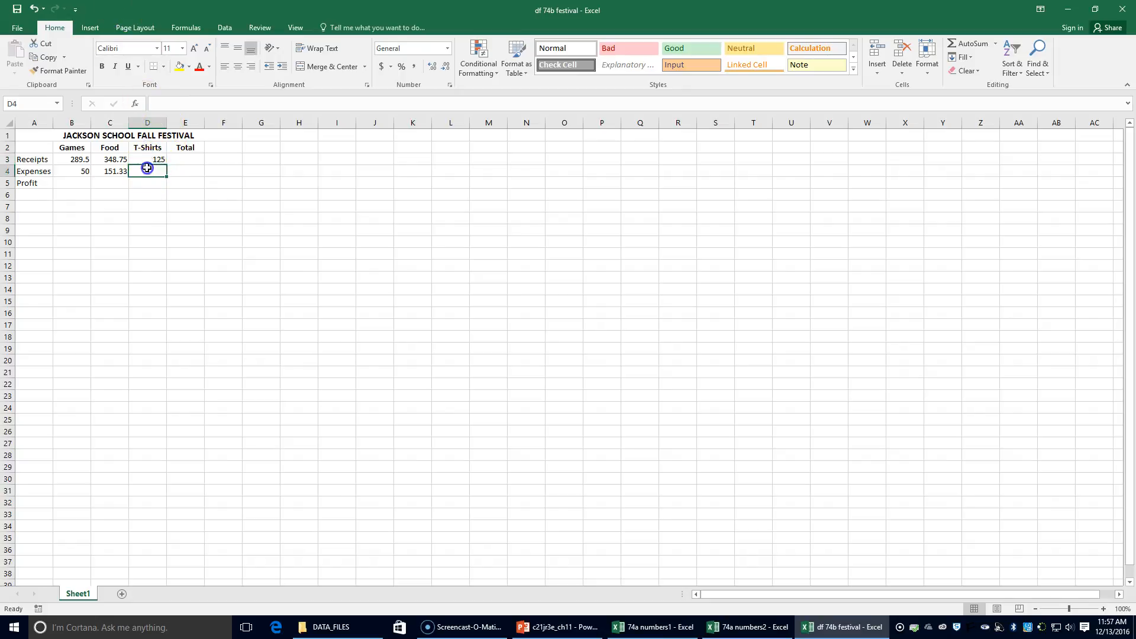
pyautogui.write('=')
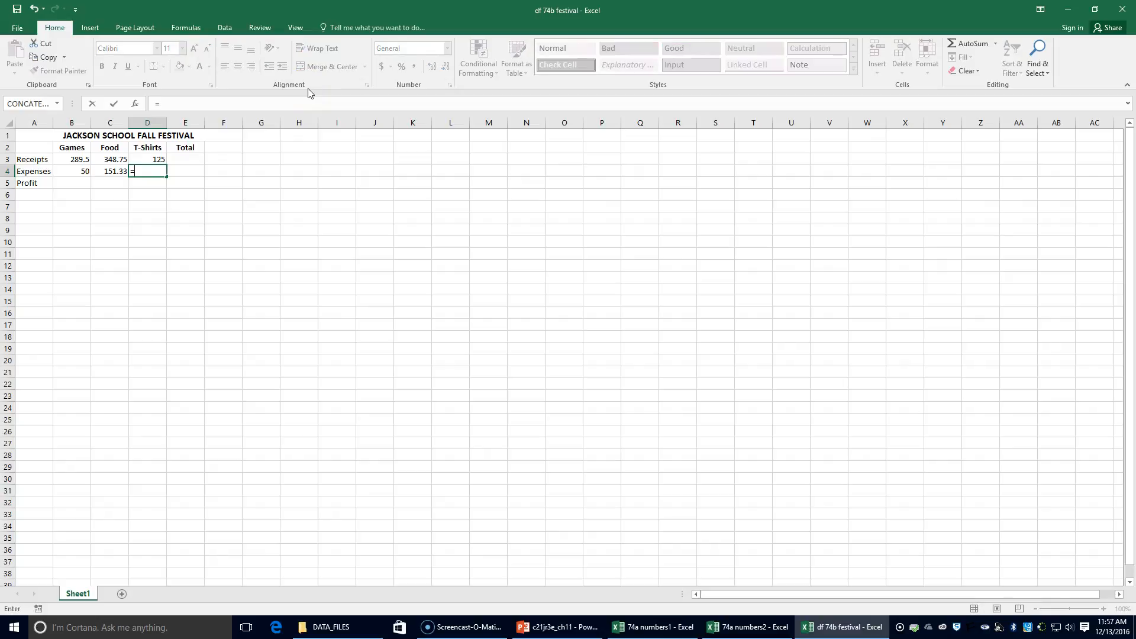
pyautogui.write('3*25')
pyautogui.press('Return')
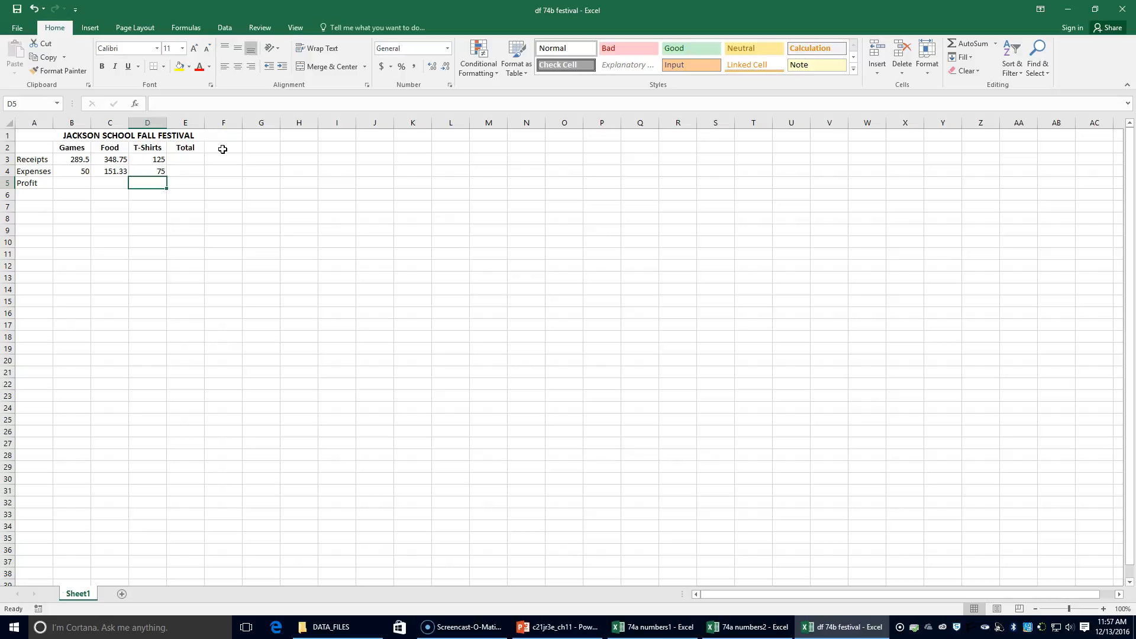
# - Calculate the total receipts in cell E3 with the formula =B3+C3+D3
pyautogui.click(185, 157)
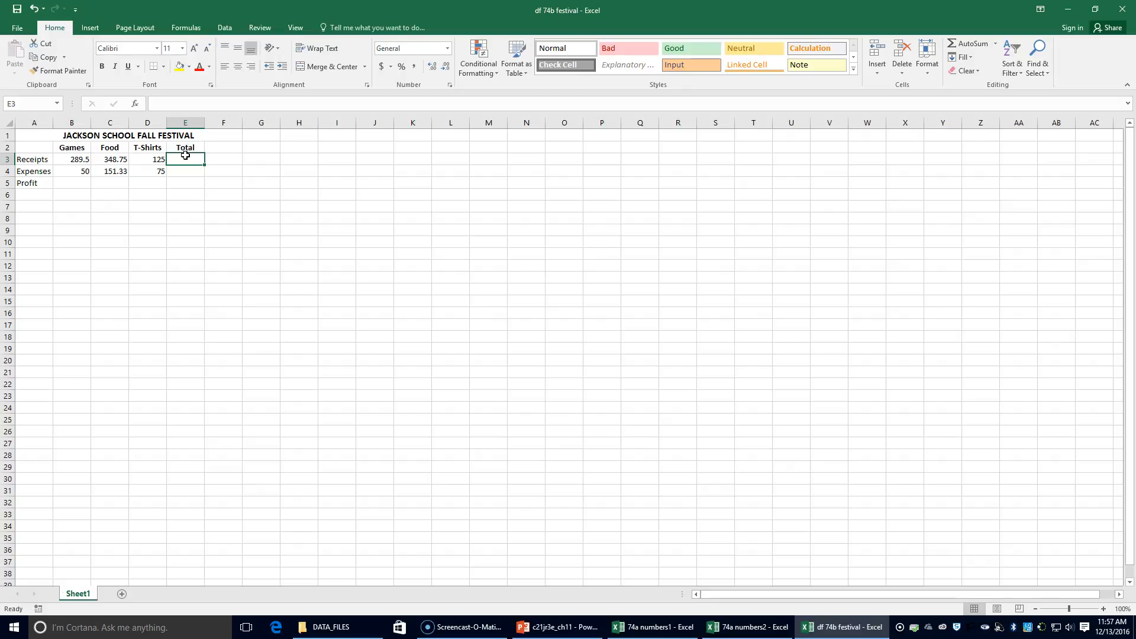
pyautogui.write('=')
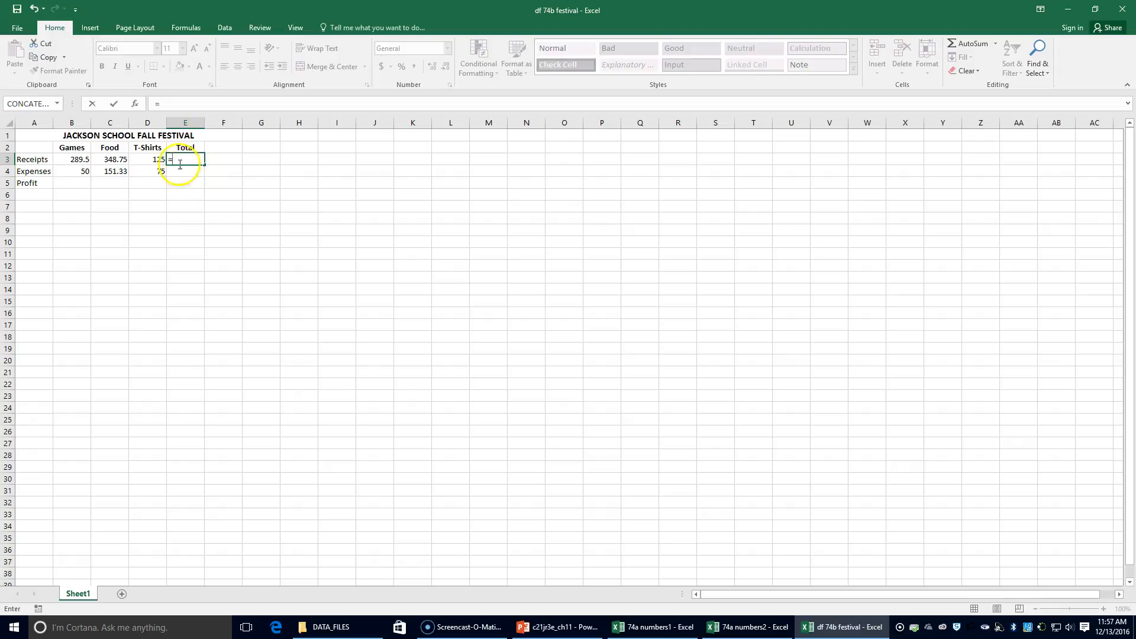
pyautogui.click(77, 159)
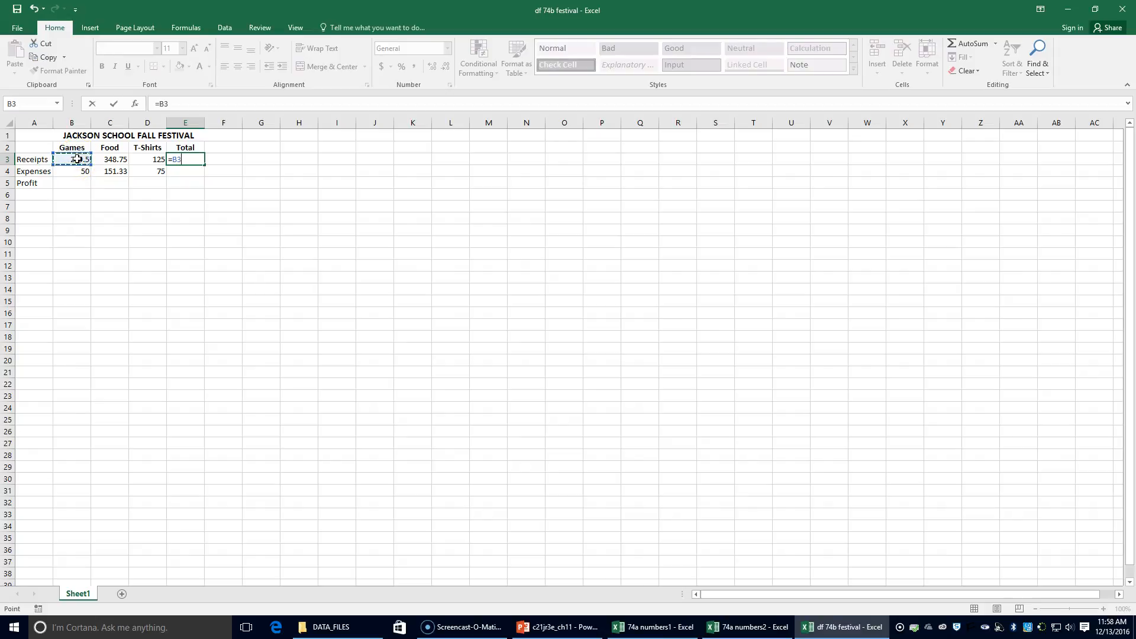
pyautogui.write('+')
pyautogui.click(117, 160)
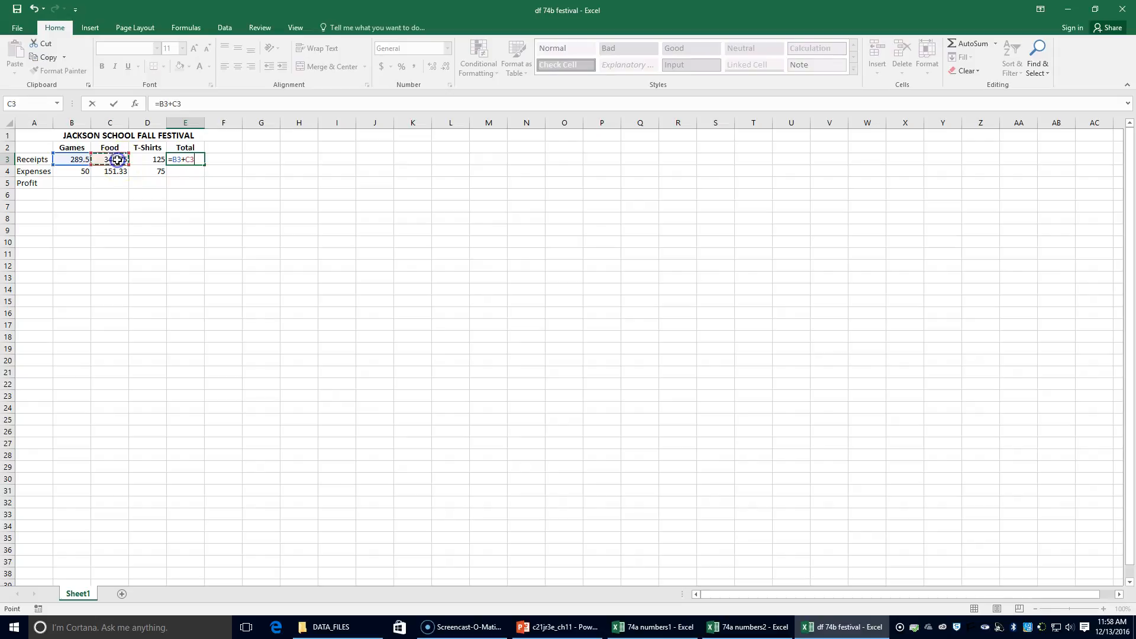
pyautogui.write('+')
pyautogui.click(141, 160)
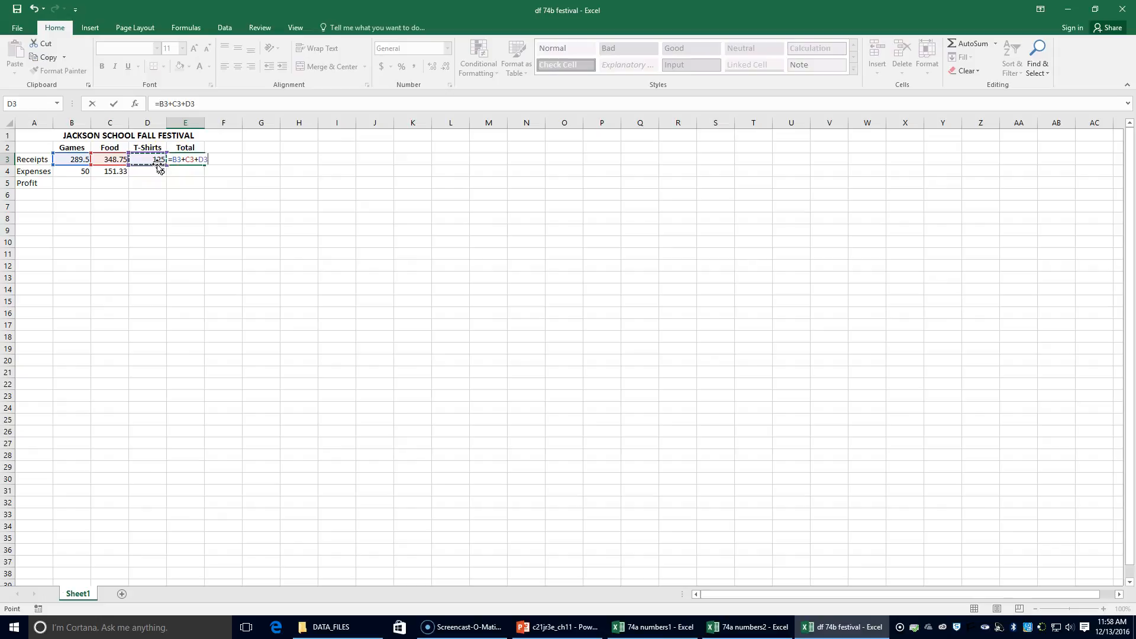
pyautogui.press('Return')
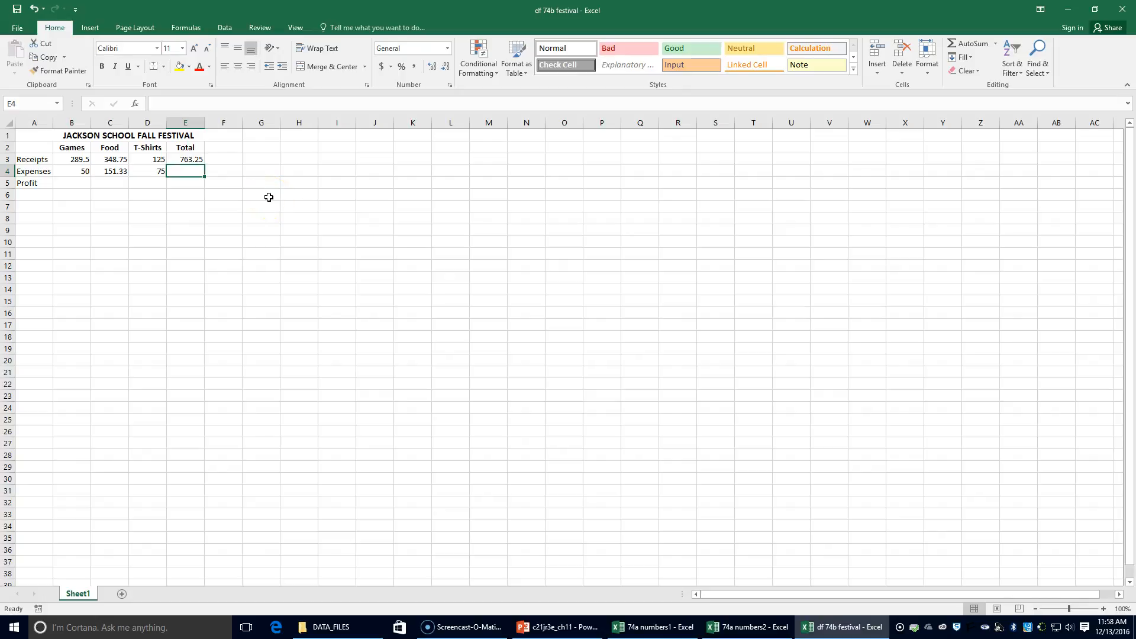
# - Calculate the total expenses in cell E4 with the formula =B4+C4+D4
pyautogui.write('=')
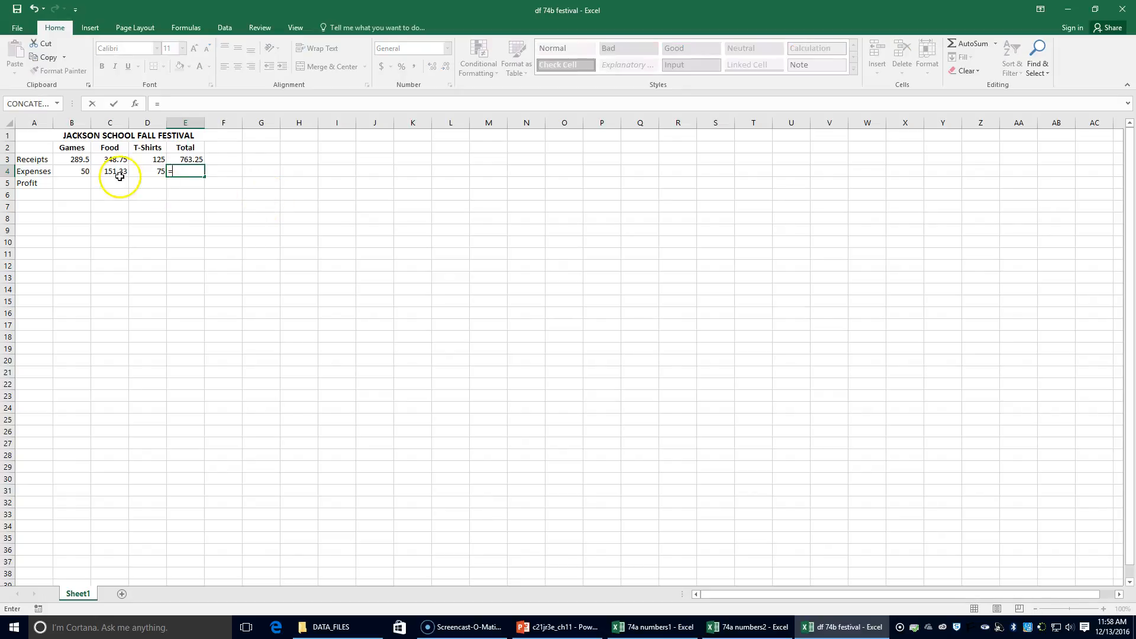
pyautogui.click(84, 171)
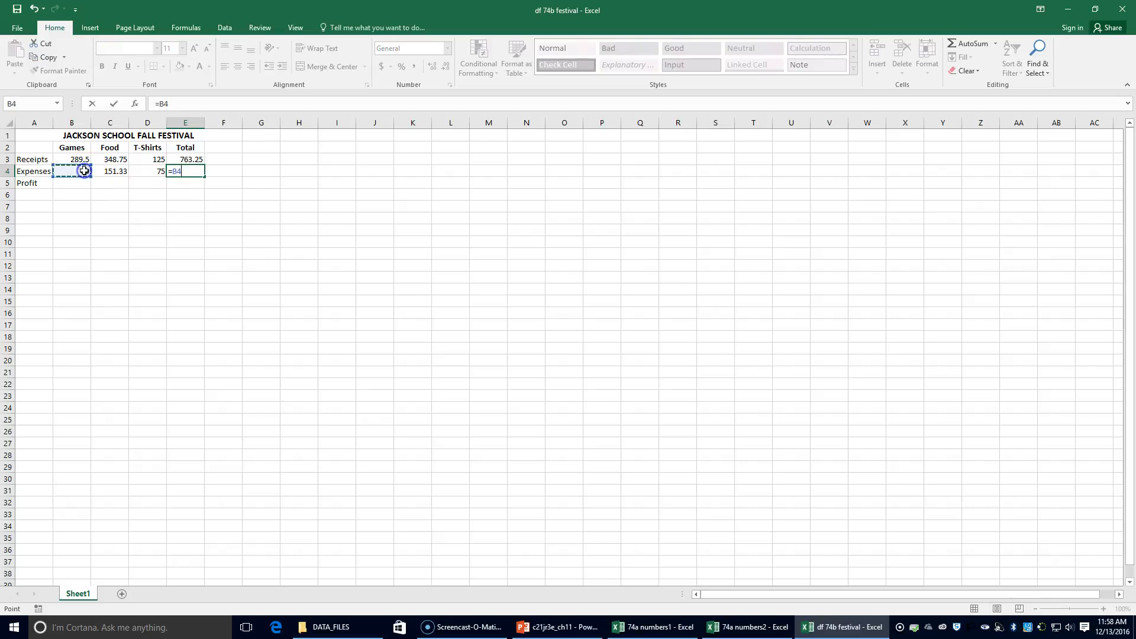
pyautogui.write('+')
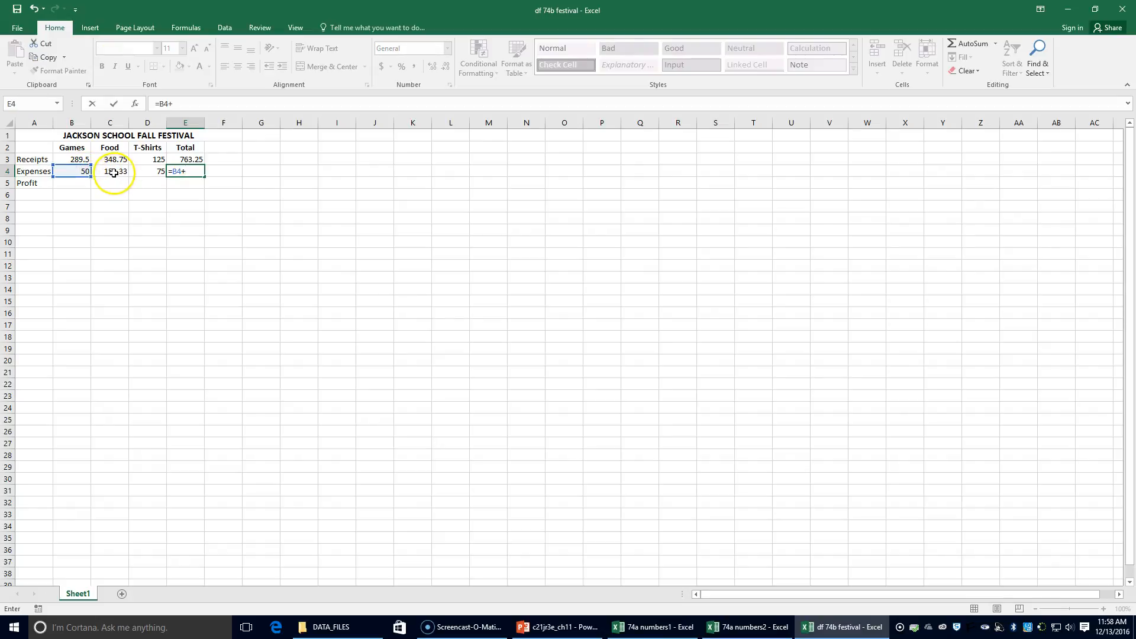
pyautogui.click(114, 171)
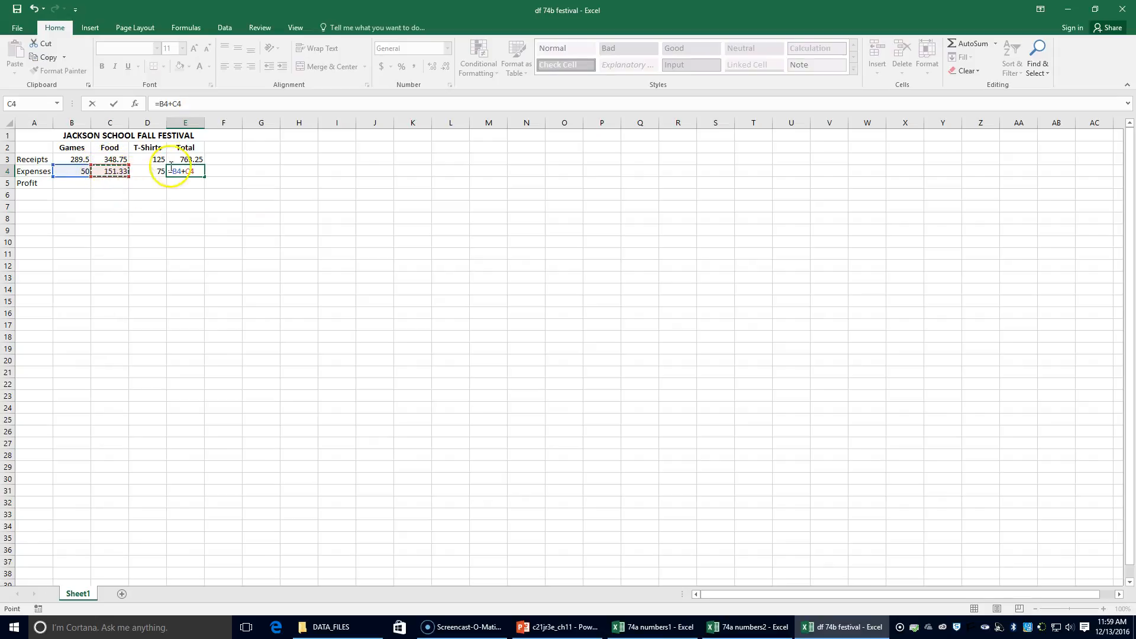
pyautogui.write('+')
pyautogui.click(152, 173)
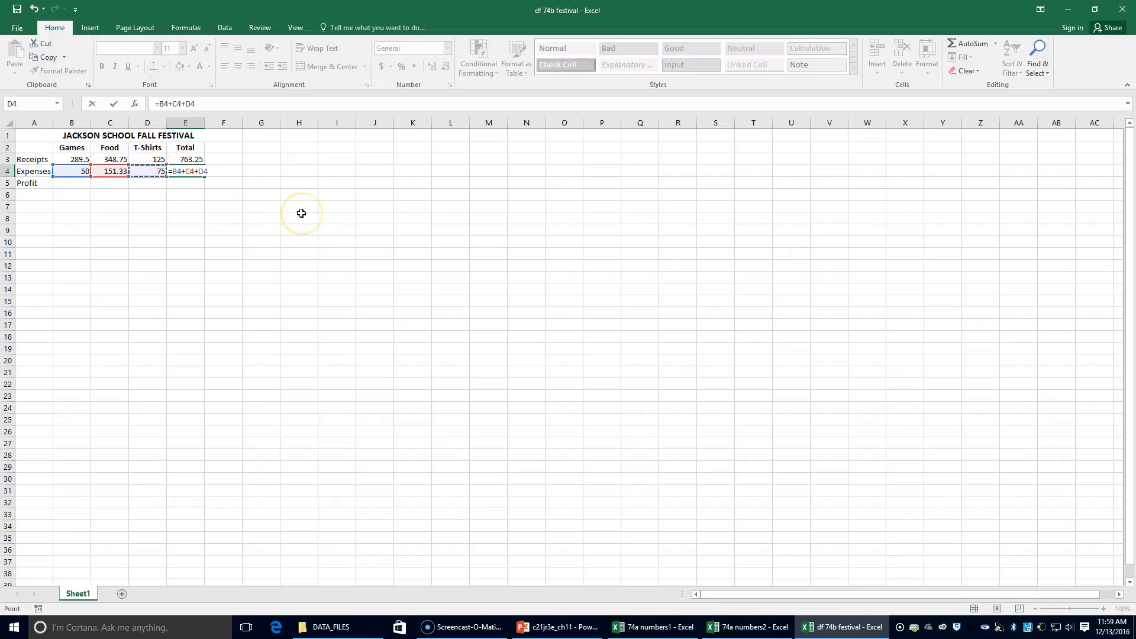
pyautogui.press('Return')
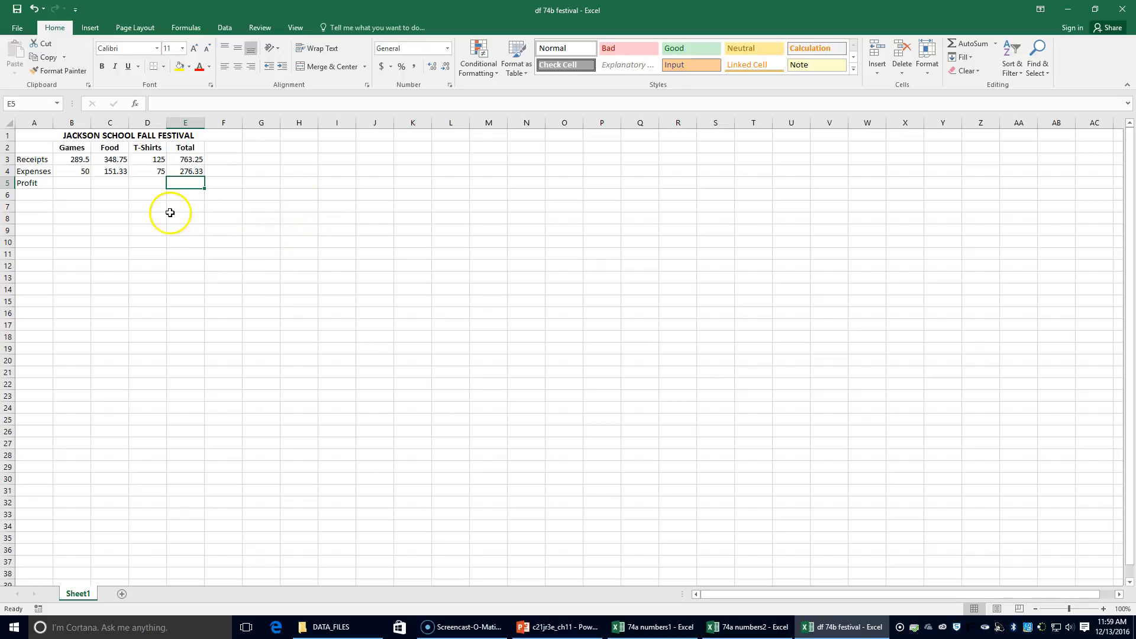
# - Calculate the Games profit in cell B5 by subtracting expenses from receipts with the formula =B3-B4
pyautogui.click(74, 183)
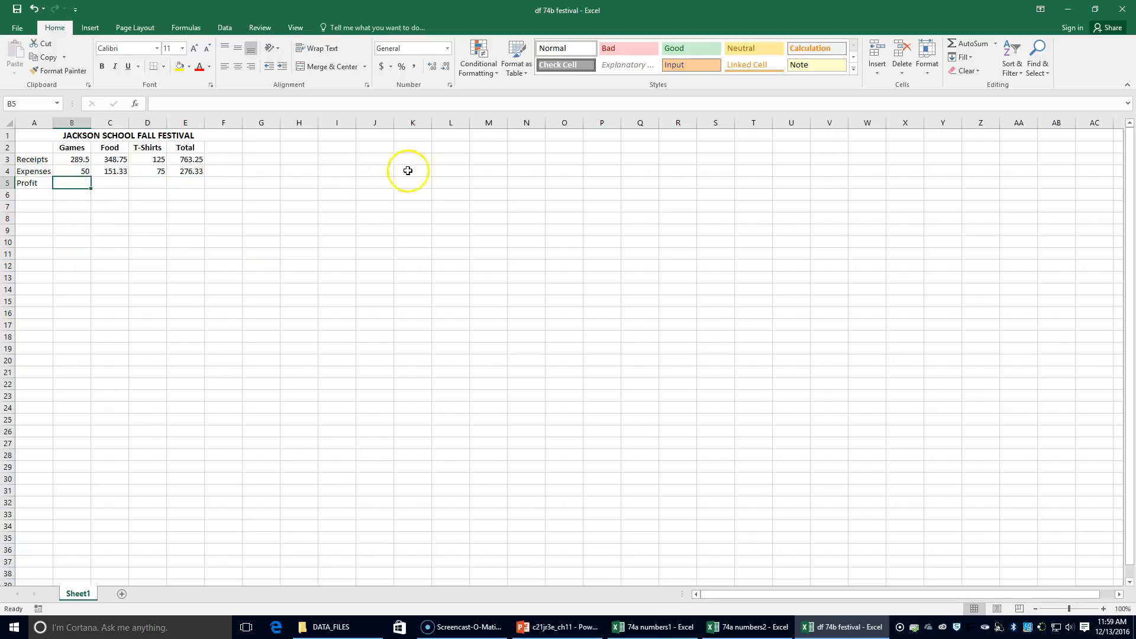
pyautogui.write('=')
pyautogui.click(82, 164)
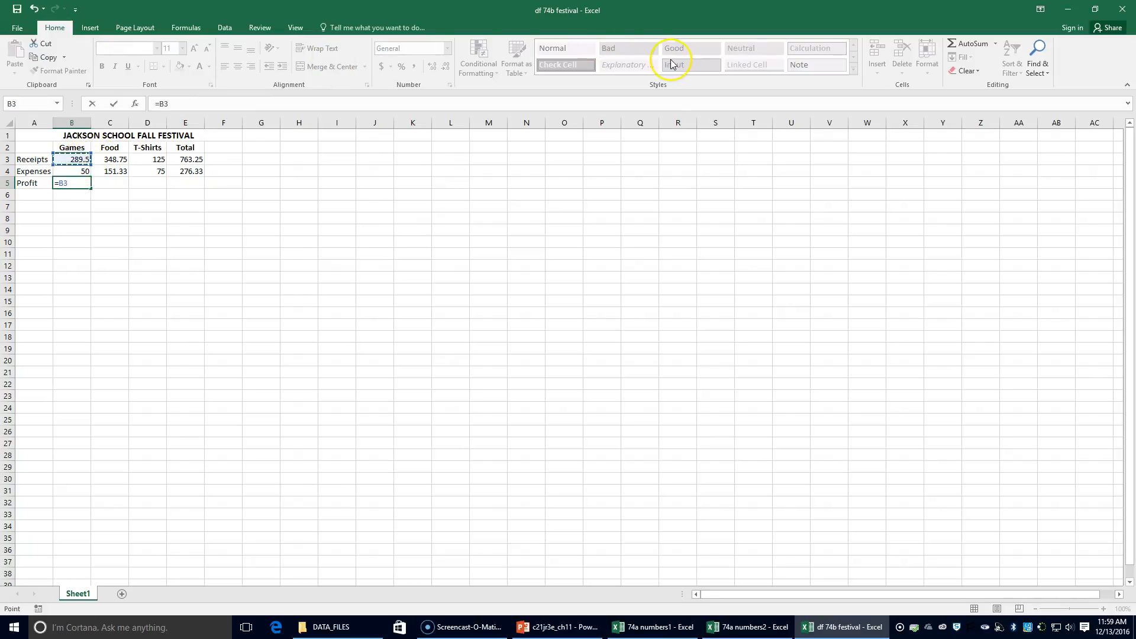
pyautogui.write('+')
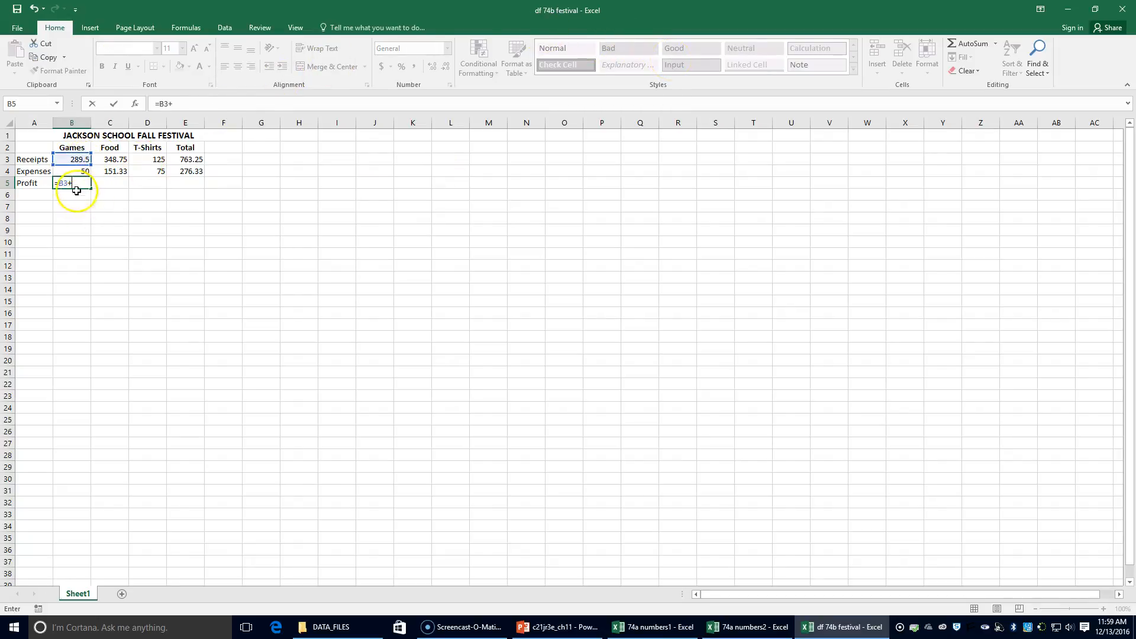
pyautogui.press('BackSpace')
pyautogui.write('-')
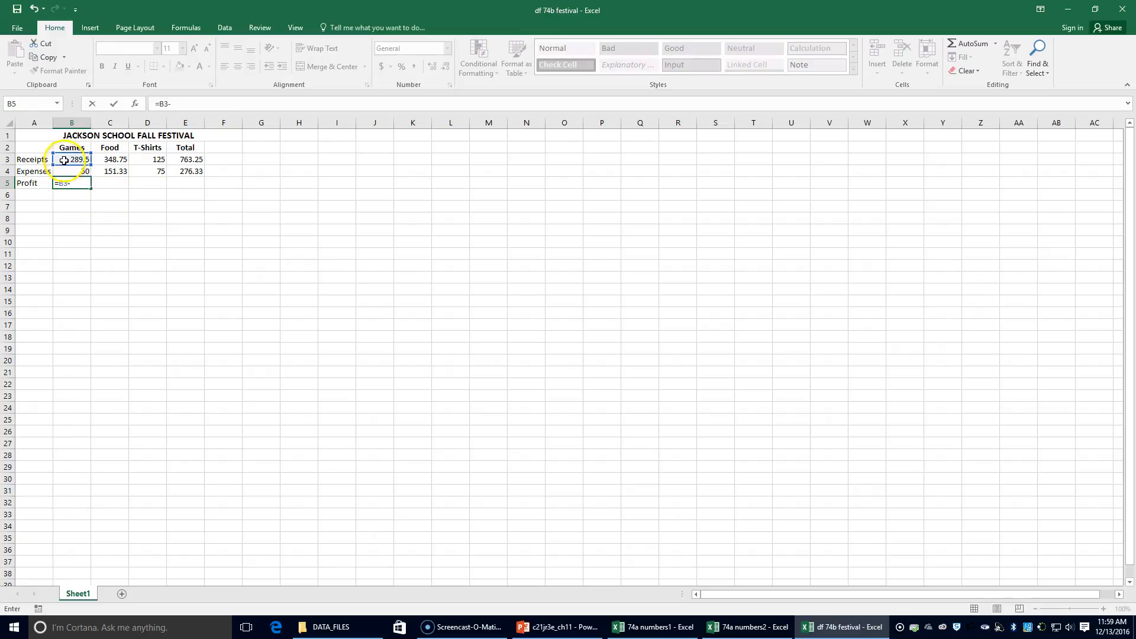
pyautogui.click(80, 171)
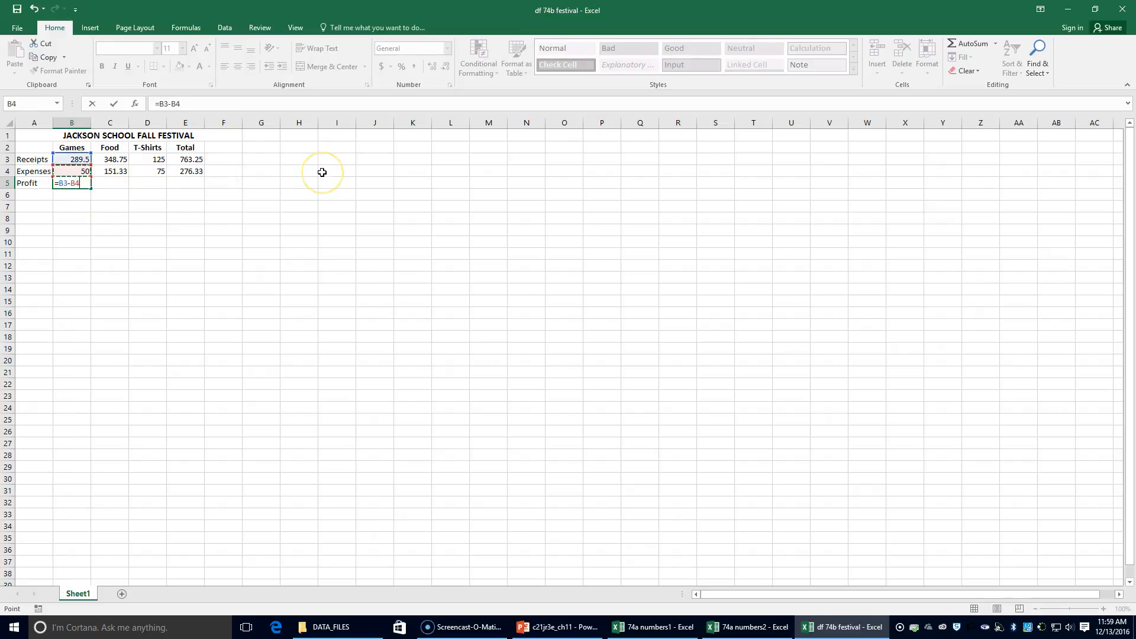
pyautogui.press('Return')
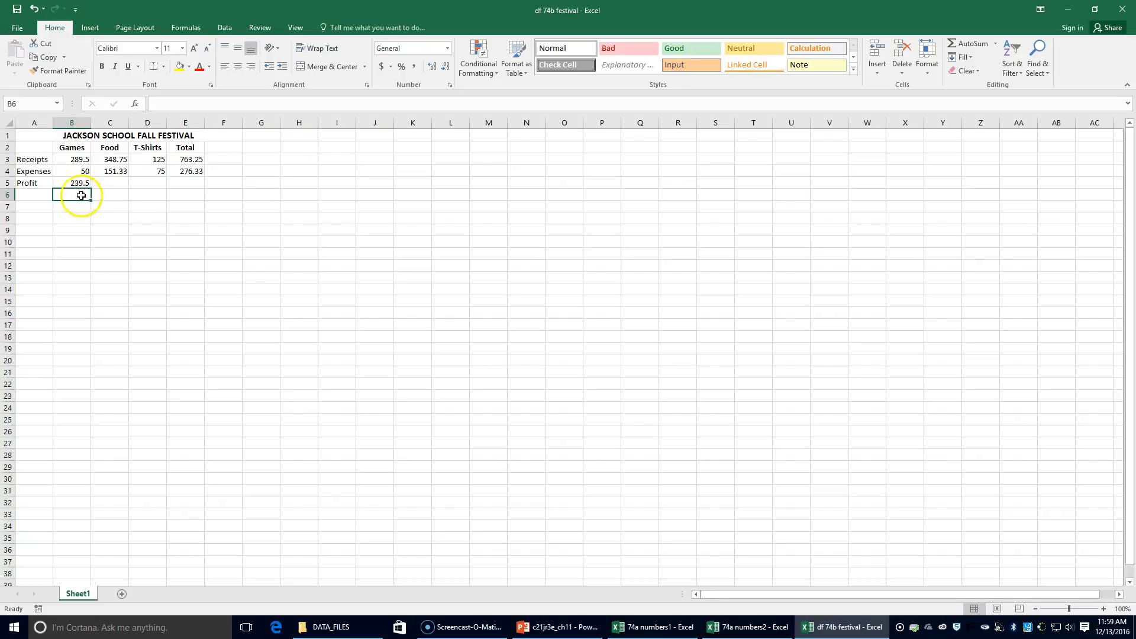
# - Calculate the Food profit in cell C5 by subtracting expenses from receipts with the formula =C3-C4
pyautogui.click(109, 171)
pyautogui.click(110, 183)
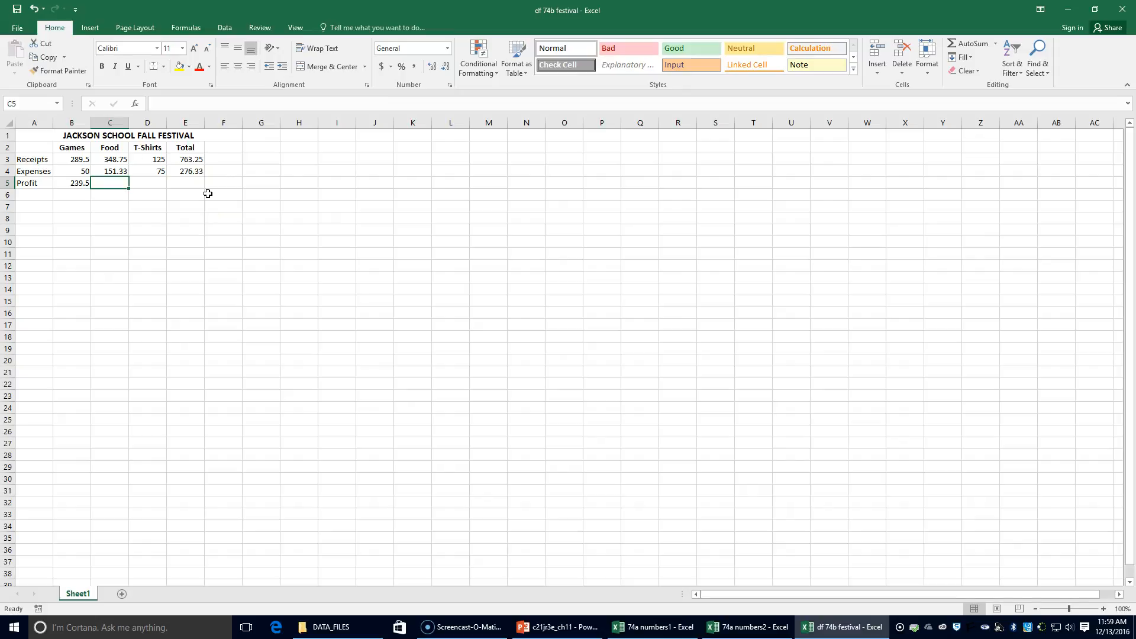
pyautogui.write('=')
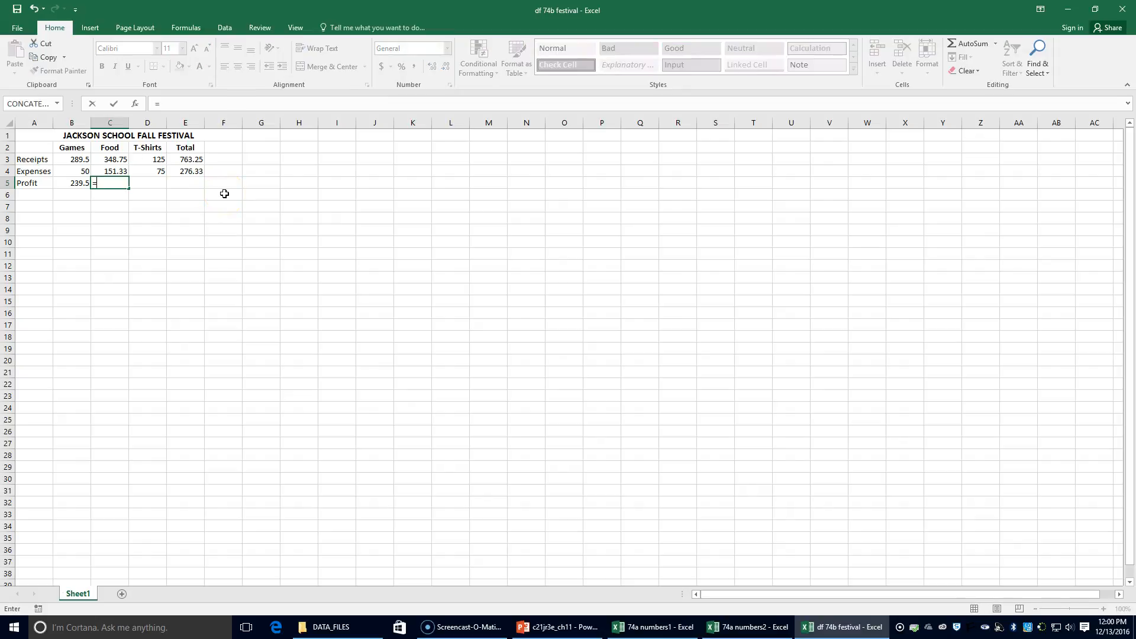
pyautogui.click(112, 160)
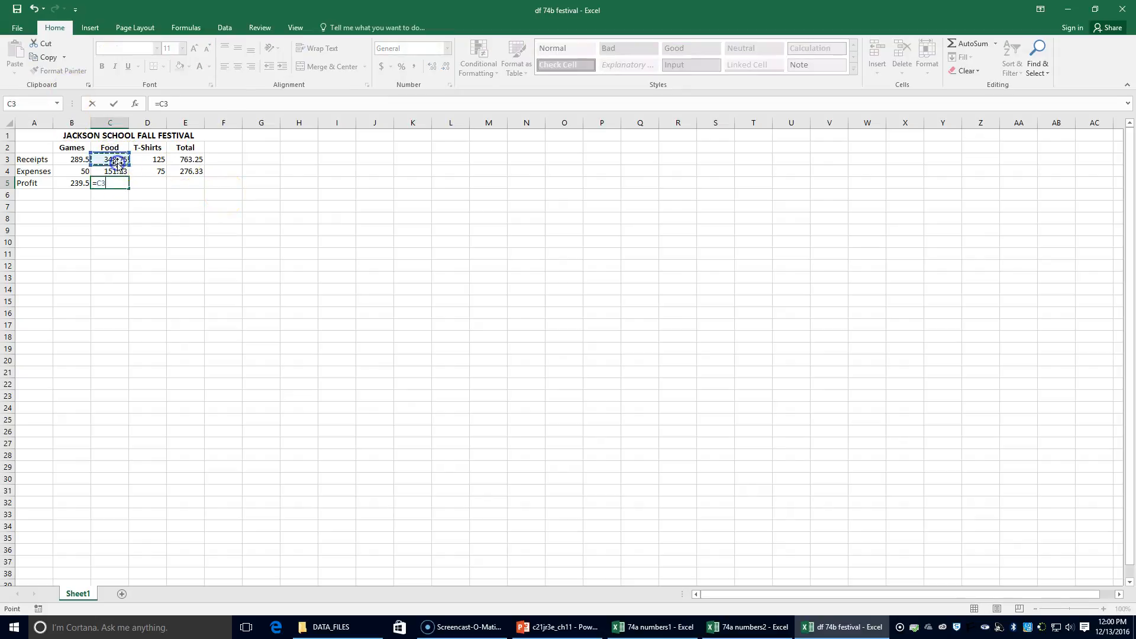
pyautogui.write('-')
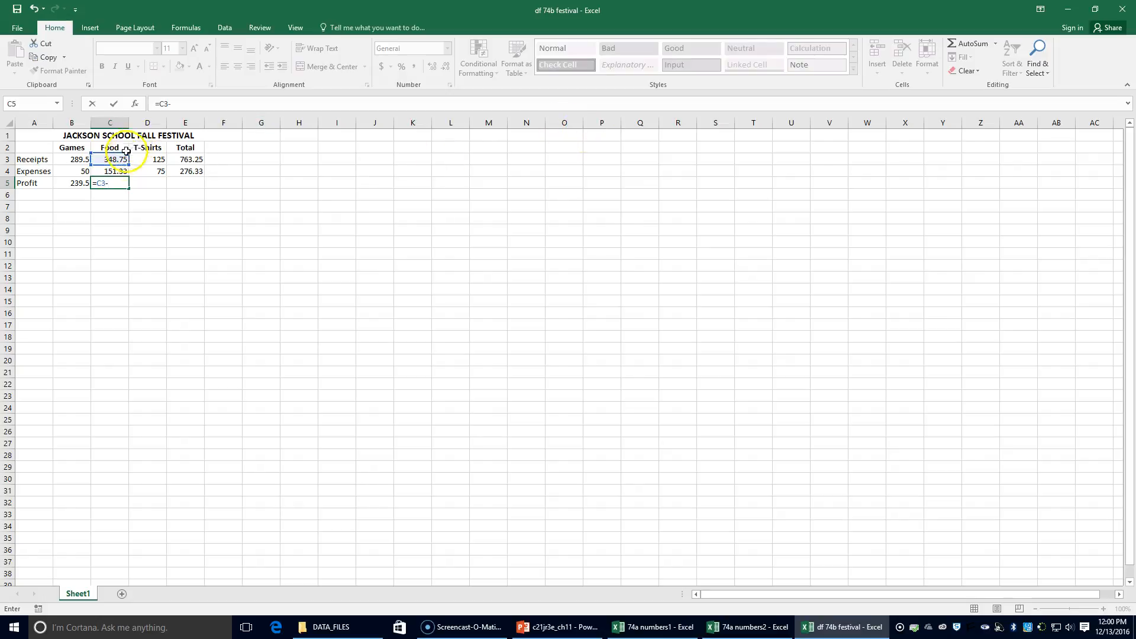
pyautogui.click(116, 172)
pyautogui.press('Return')
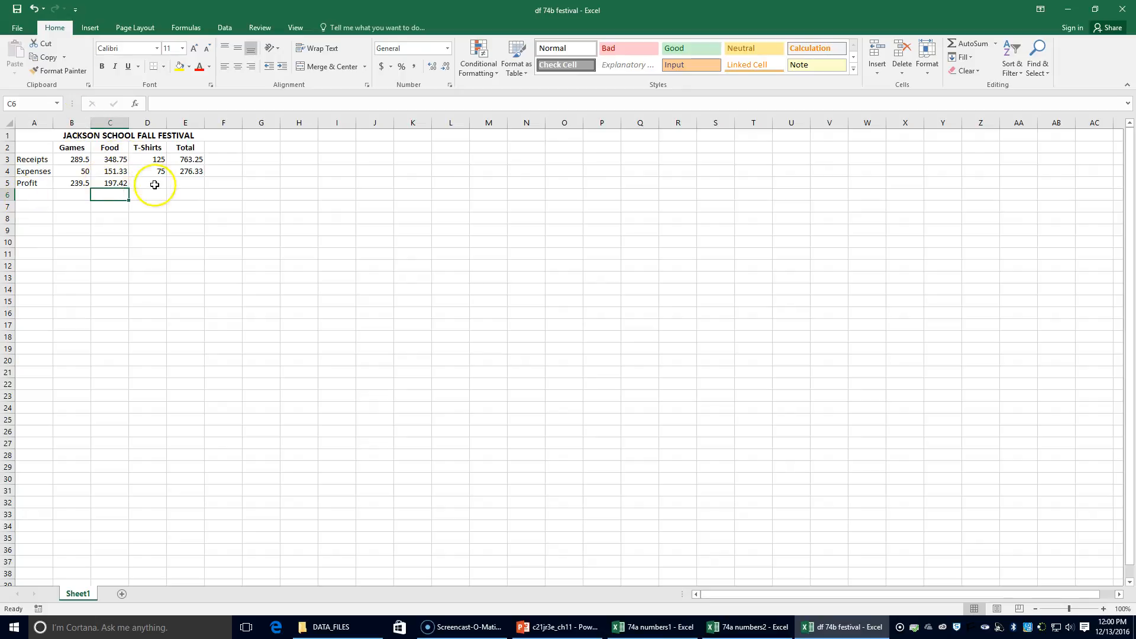
# - Calculate the T-Shirts profit in cell D5 with the formula =D3-D4
pyautogui.click(154, 188)
pyautogui.write('=')
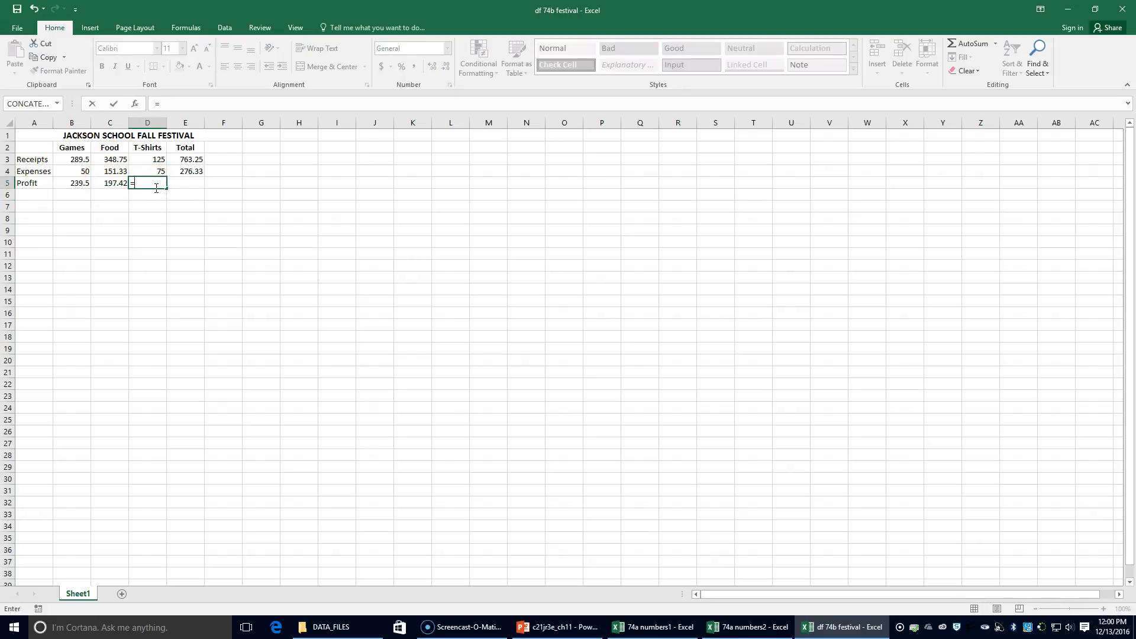
pyautogui.click(135, 162)
pyautogui.write('-')
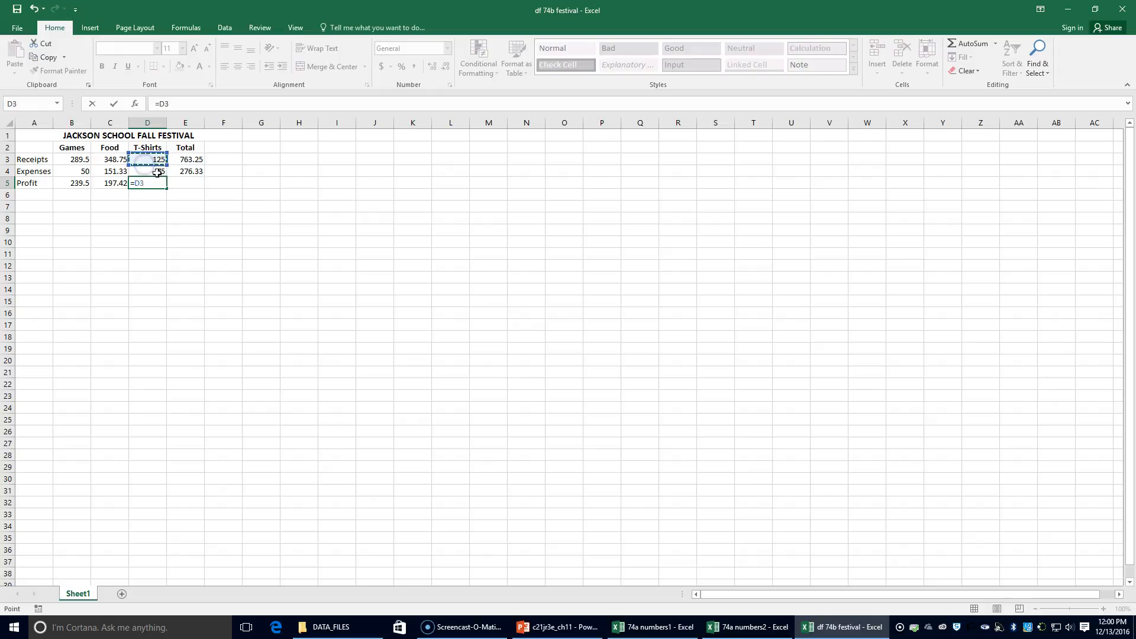
pyautogui.click(133, 172)
pyautogui.press('Return')
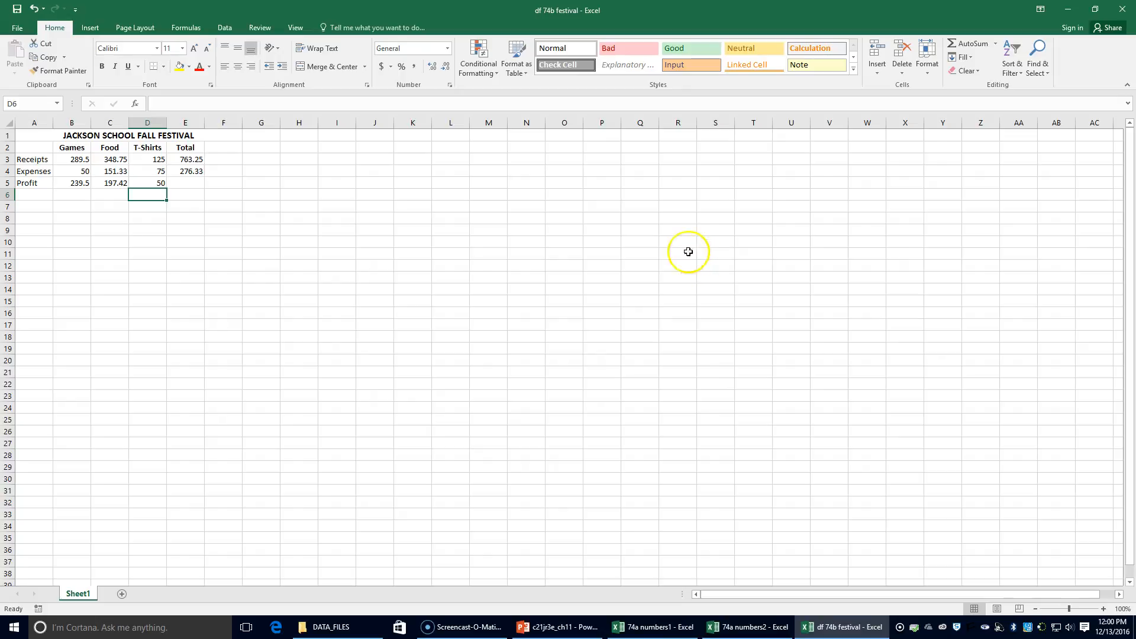
# - Calculate the total profit in cell E5 with the formula =E3-E4
pyautogui.click(179, 183)
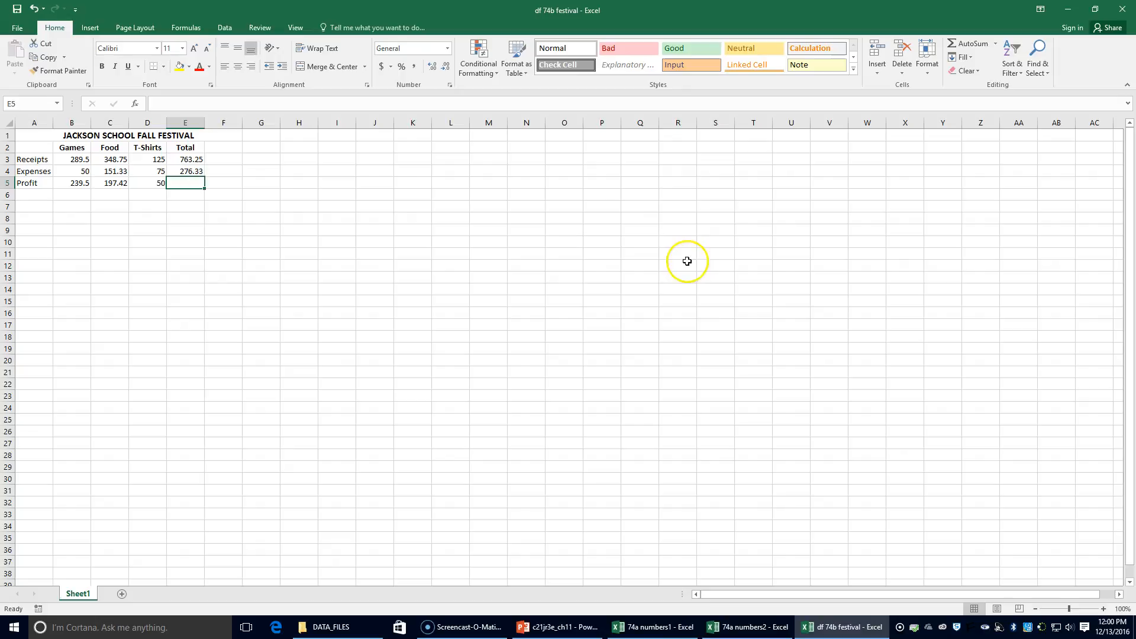
pyautogui.write('=')
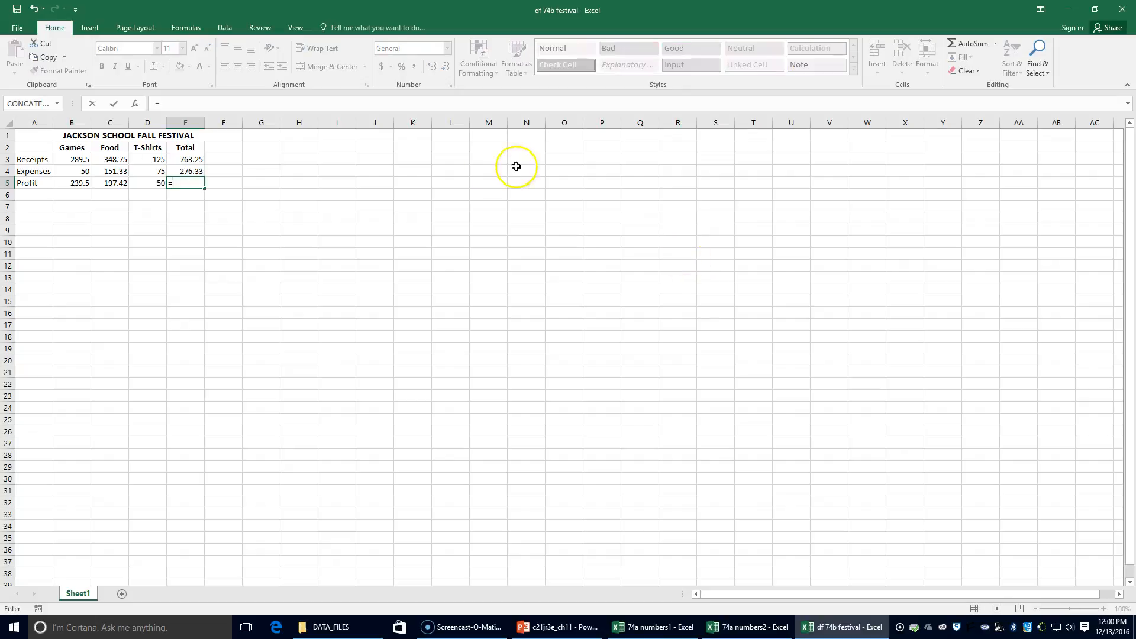
pyautogui.click(189, 160)
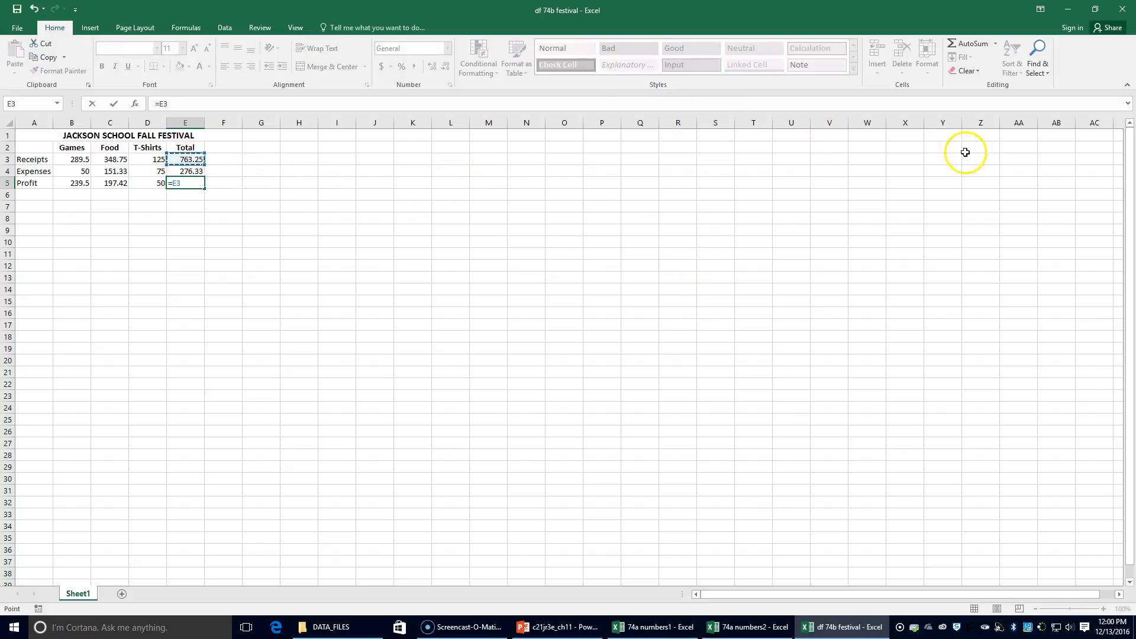
pyautogui.write('-')
pyautogui.click(185, 171)
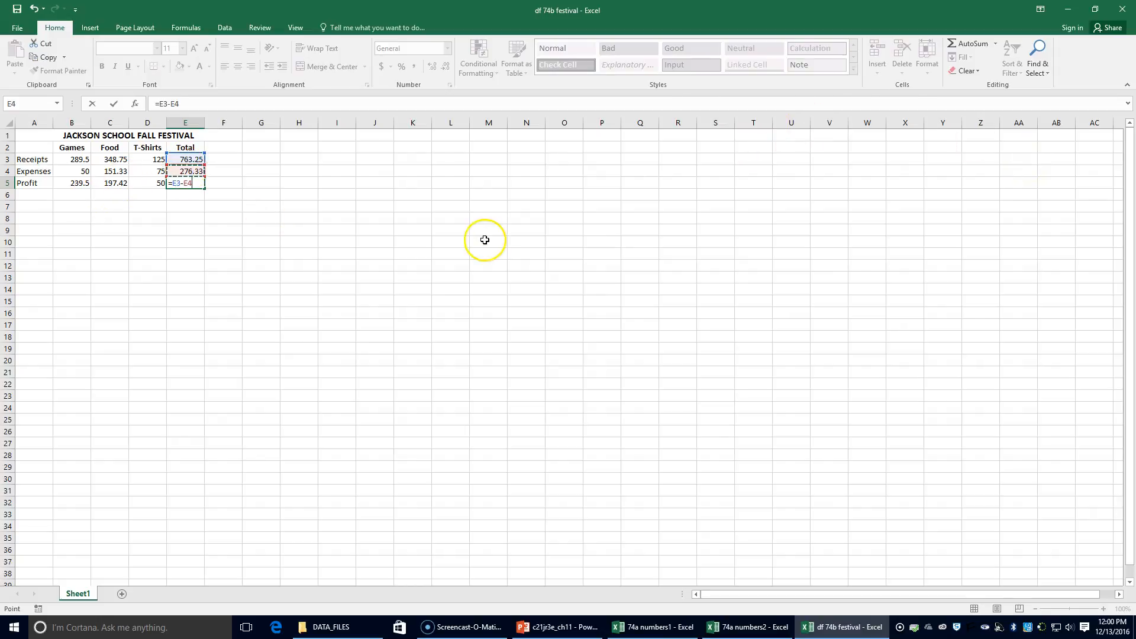
pyautogui.press('Return')
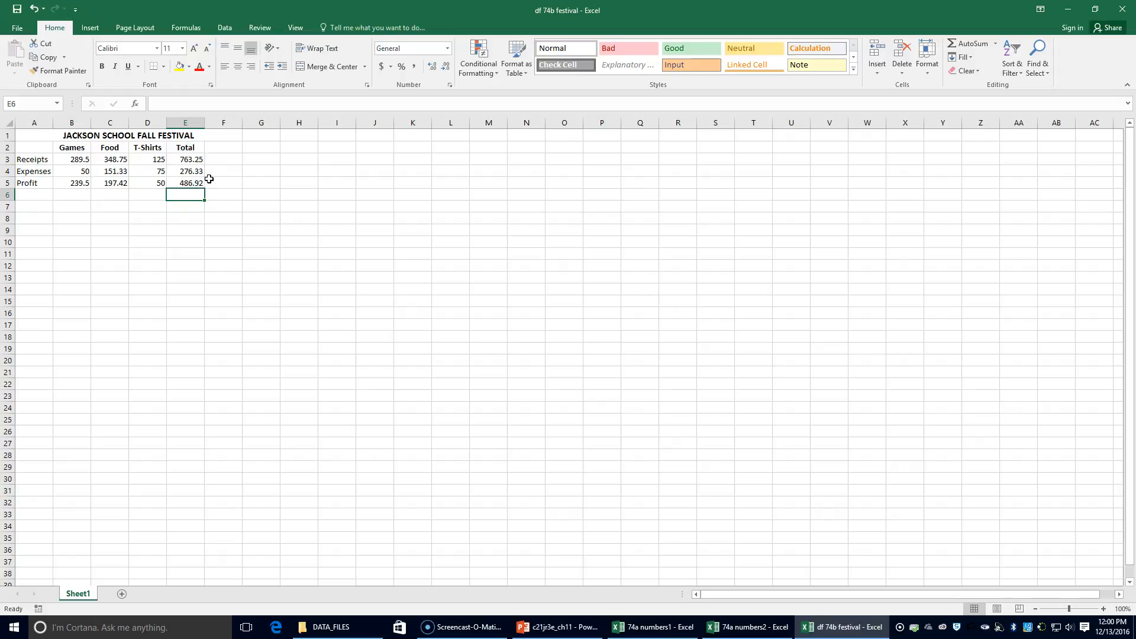
# - Enter the column heading T-Shirts % in cell F2, beside the Total heading
pyautogui.click(226, 148)
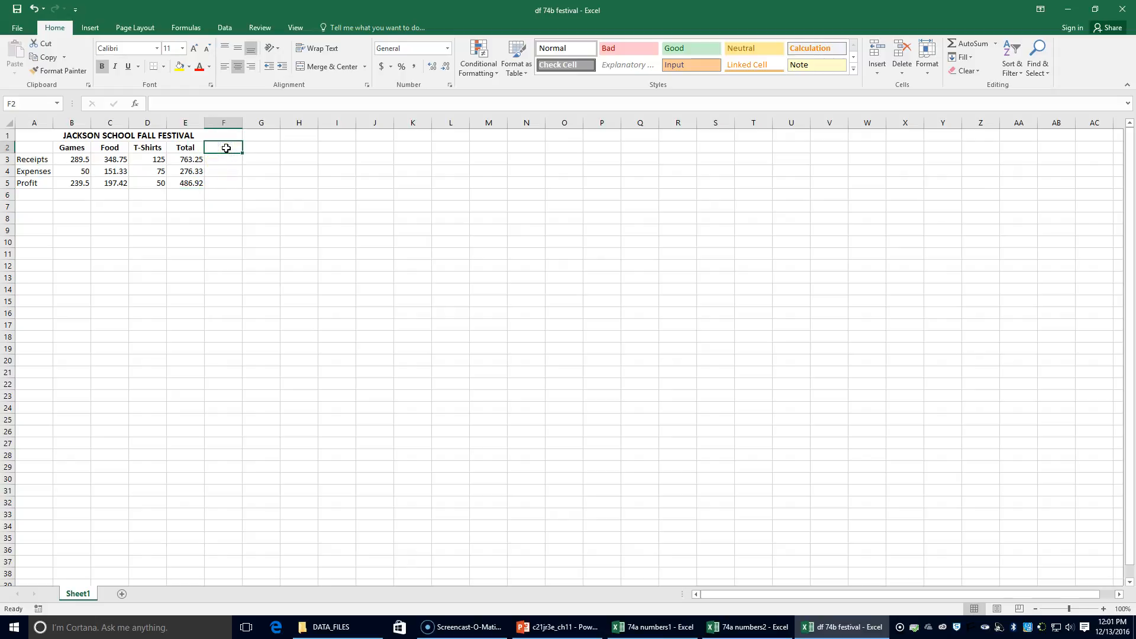
pyautogui.write('T-Shr')
pyautogui.press('BackSpace')
pyautogui.write('irts')
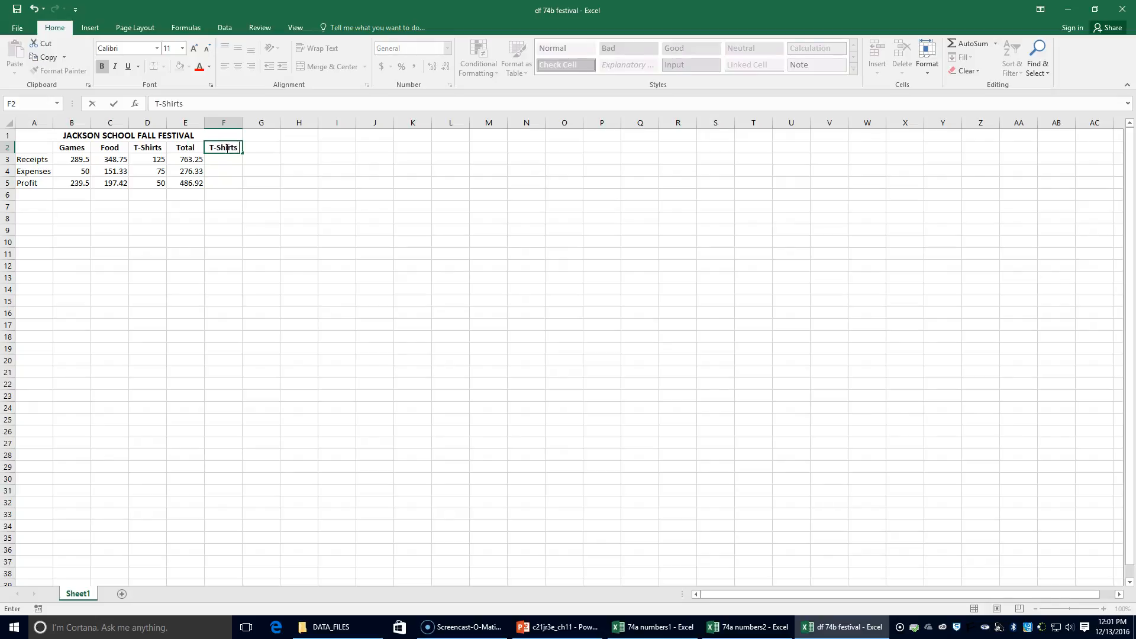
pyautogui.write(' %')
pyautogui.click(223, 194)
pyautogui.click(228, 139)
pyautogui.click(226, 147)
pyautogui.click(217, 161)
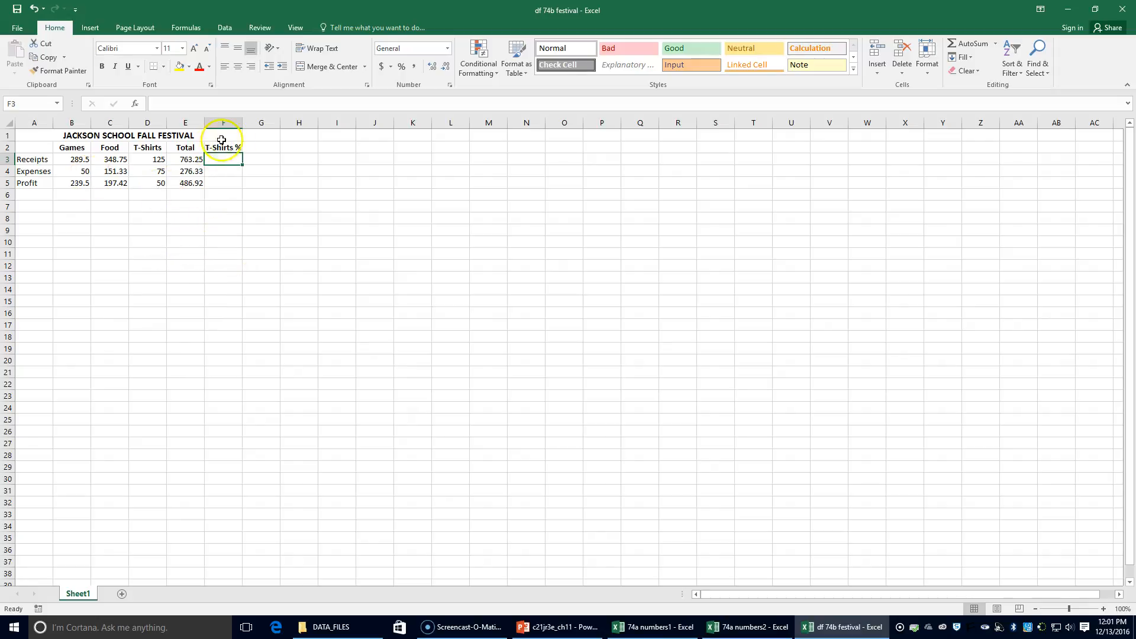
# - Calculate the T-Shirts share of the total profit in cell F5 with the formula =50/E5
pyautogui.click(231, 182)
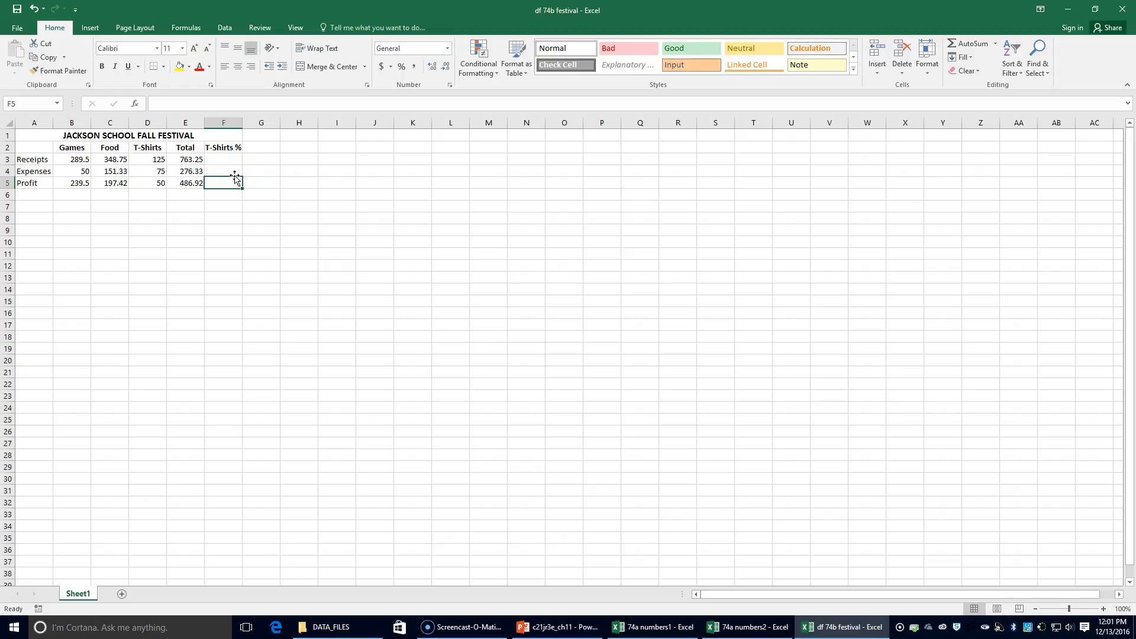
pyautogui.write('=50')
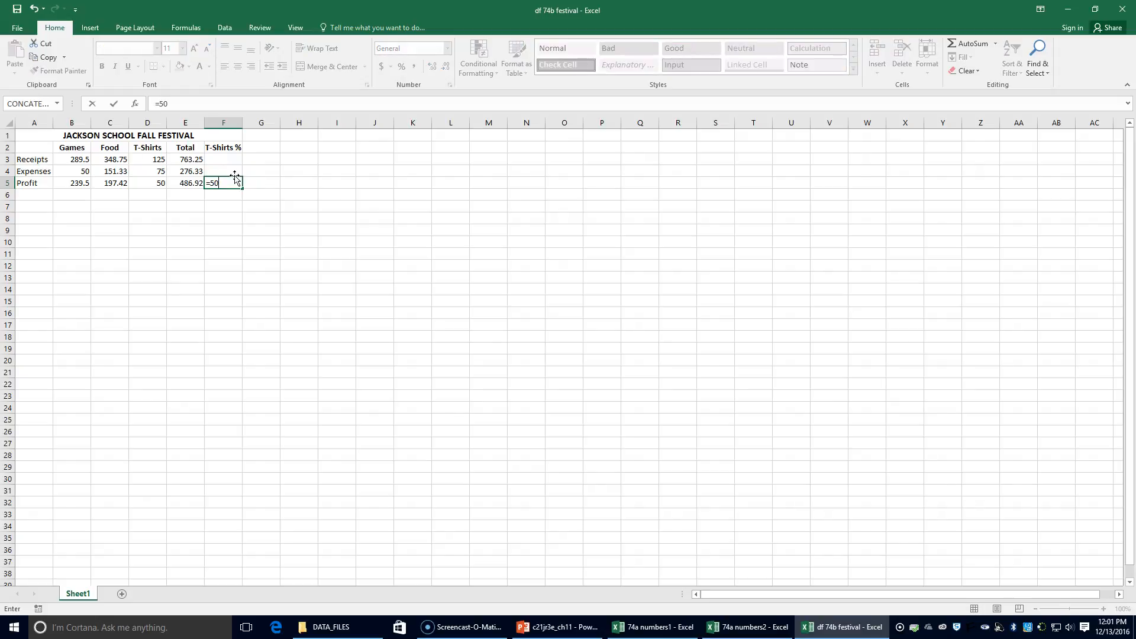
pyautogui.write('/')
pyautogui.click(185, 184)
pyautogui.press('Return')
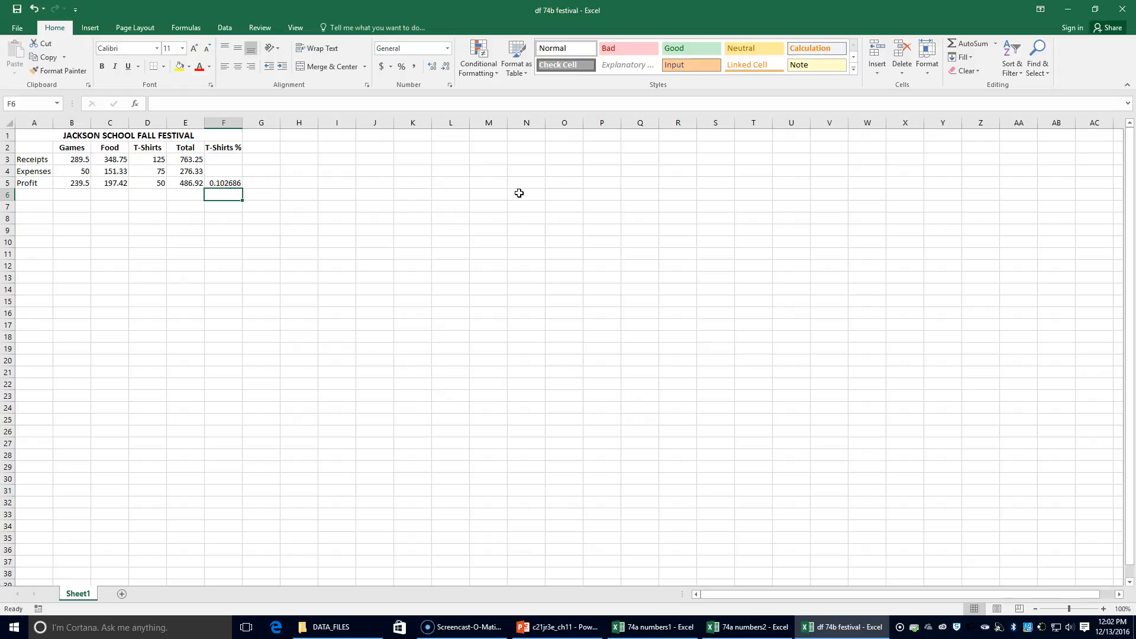
# - Format the amounts in B3:E5 as Accounting and the T-Shirts % value in F5 as a percentage
pyautogui.click(71, 160)
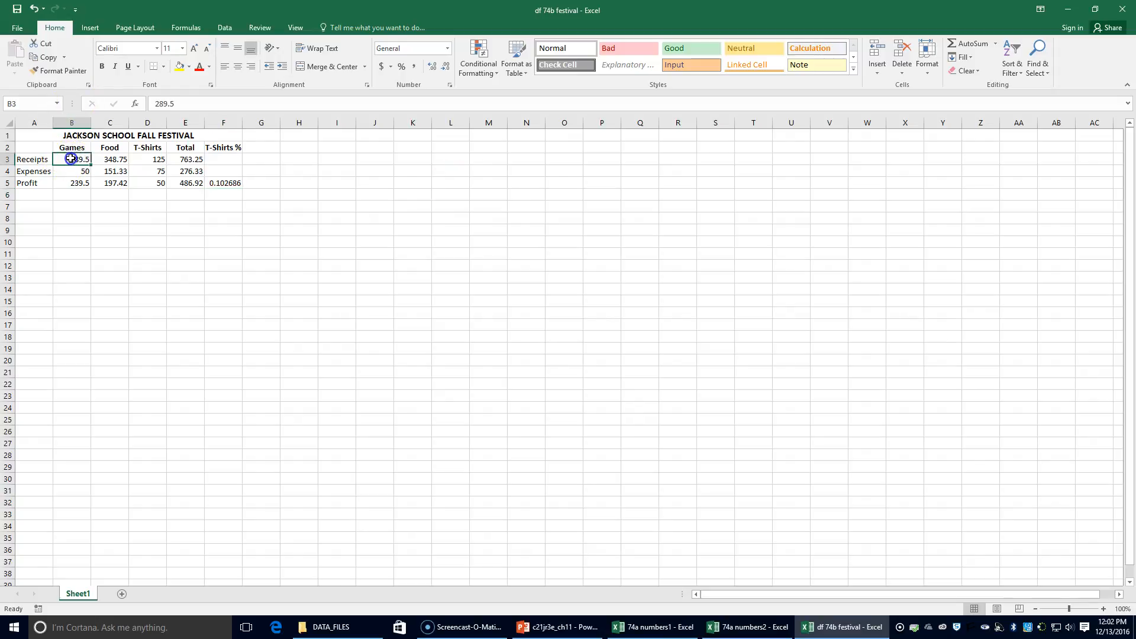
pyautogui.moveTo(86, 160); pyautogui.dragTo(195, 183)
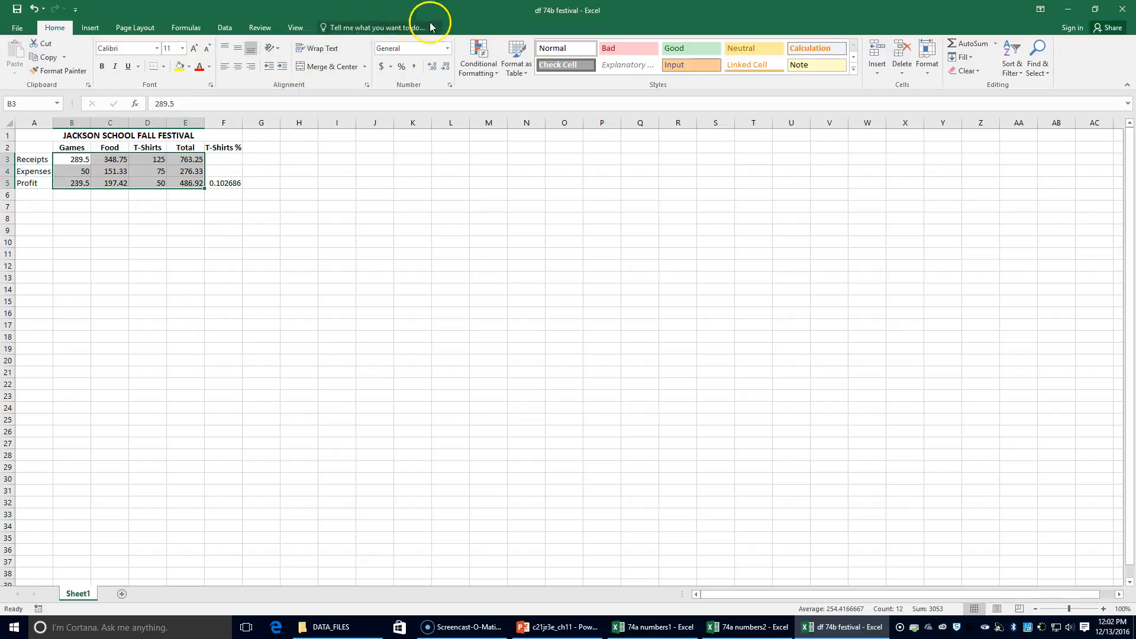
pyautogui.click(448, 49)
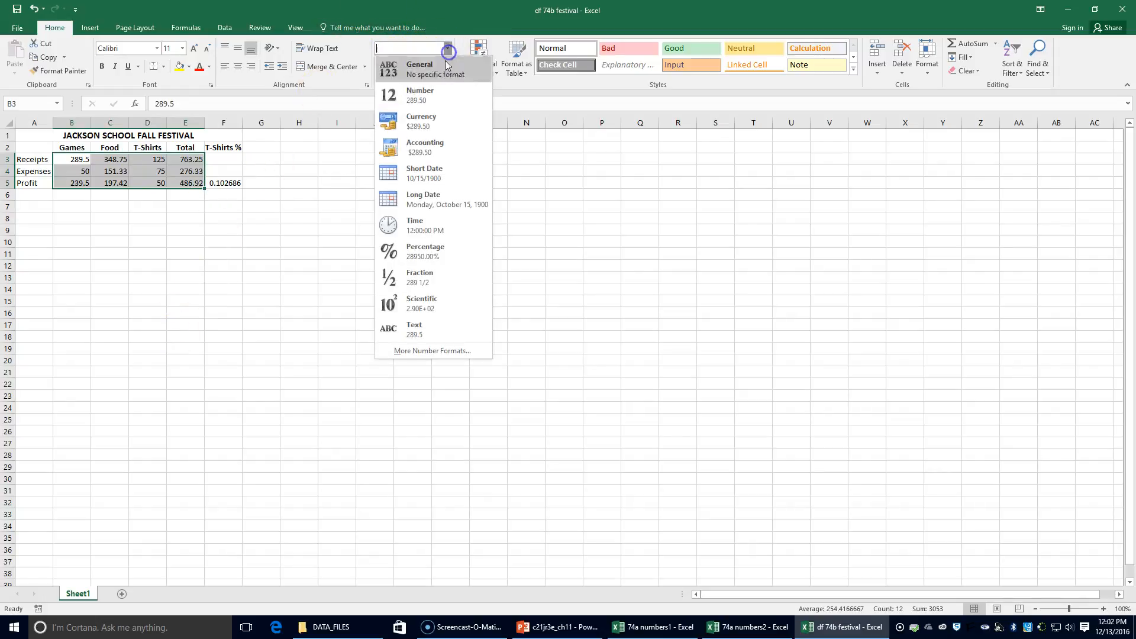
pyautogui.click(434, 148)
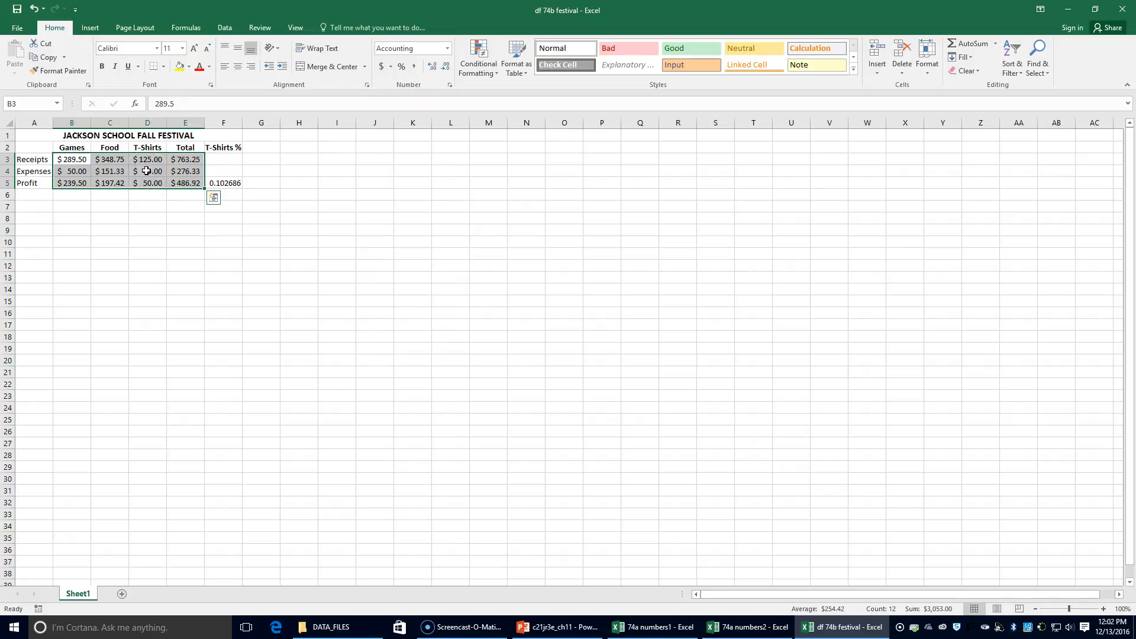
pyautogui.click(224, 183)
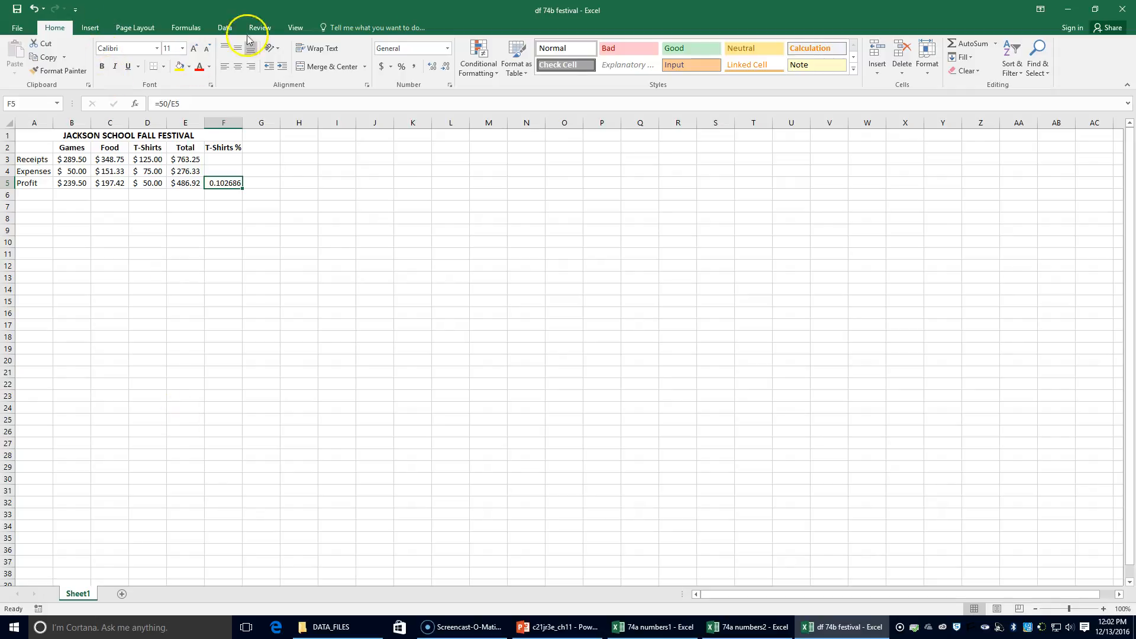
pyautogui.click(401, 66)
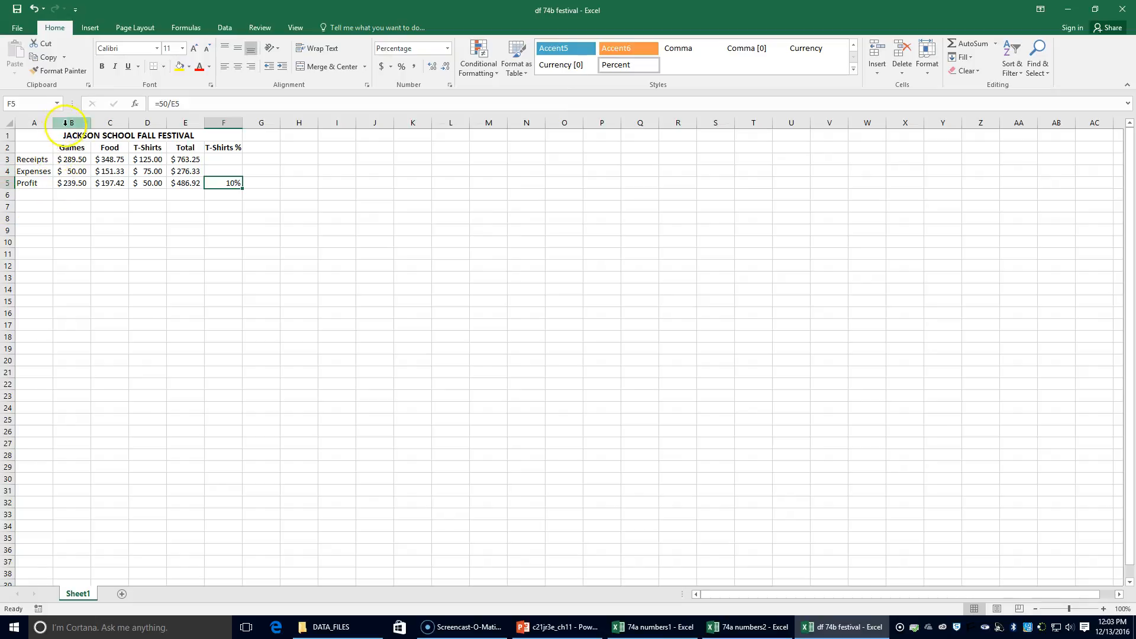
# - Add a bottom border beneath the Expenses amounts in cells B4:E4
pyautogui.click(66, 172)
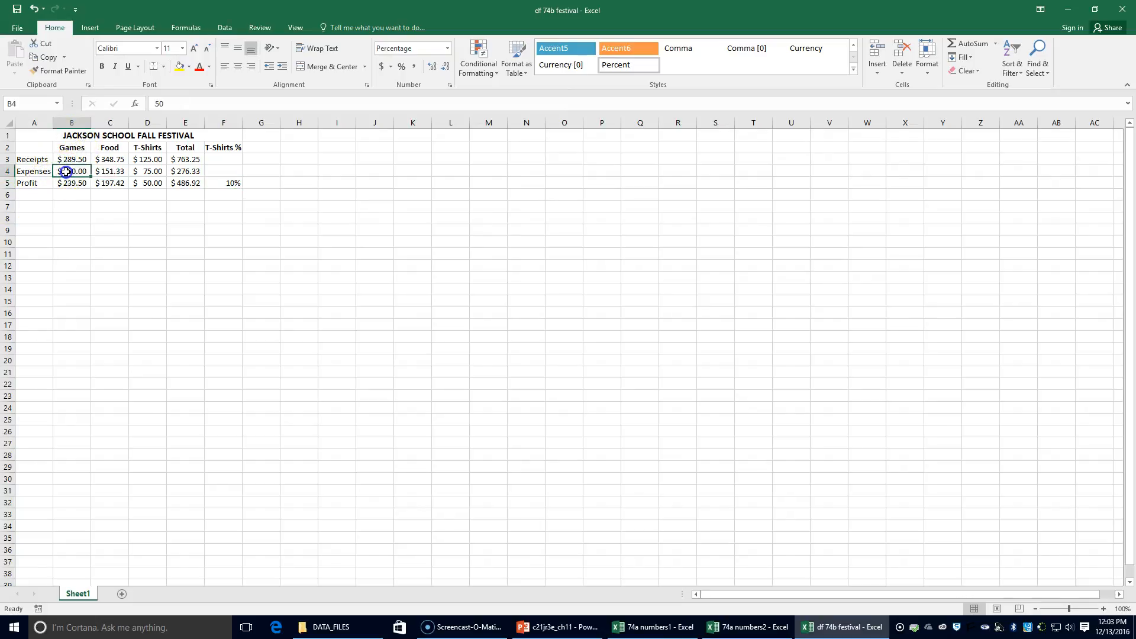
pyautogui.moveTo(66, 172); pyautogui.dragTo(174, 172)
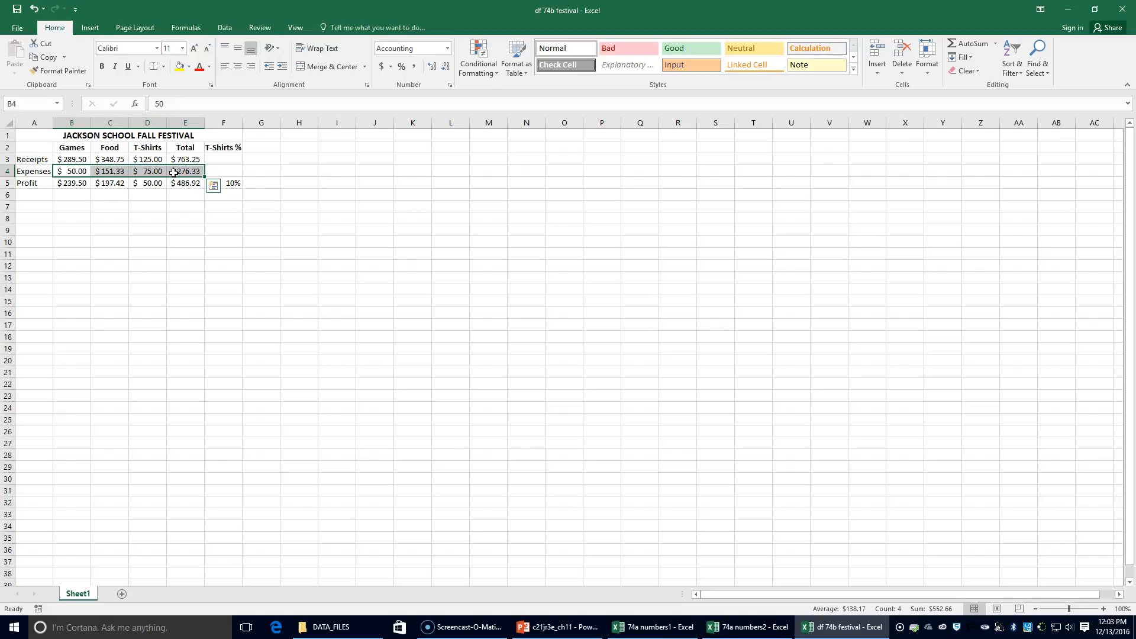
pyautogui.click(165, 67)
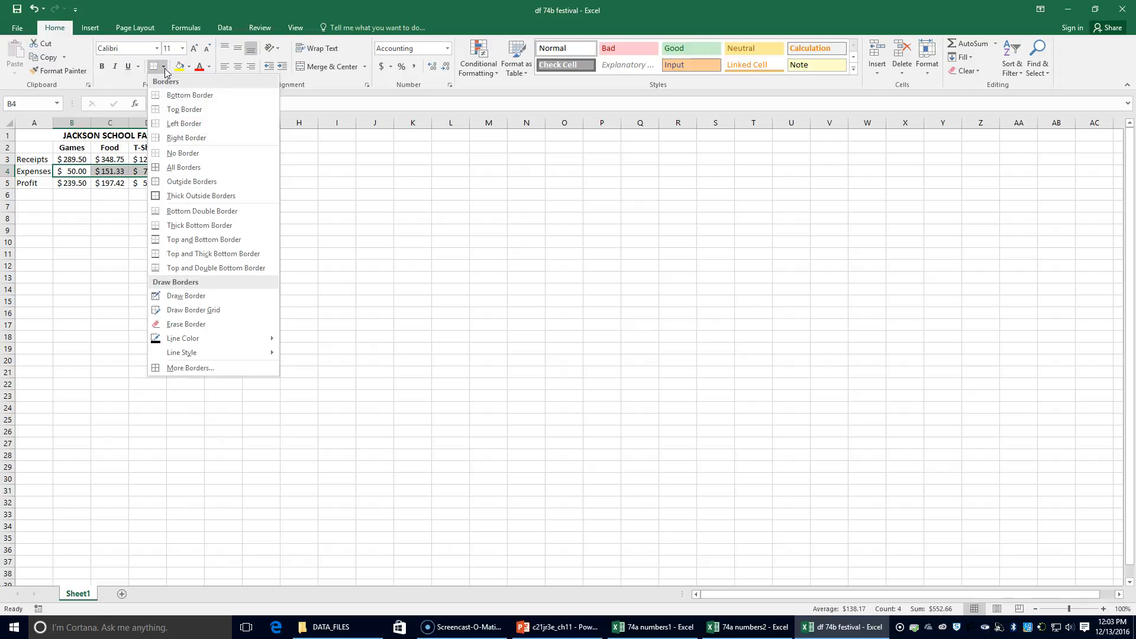
pyautogui.click(198, 94)
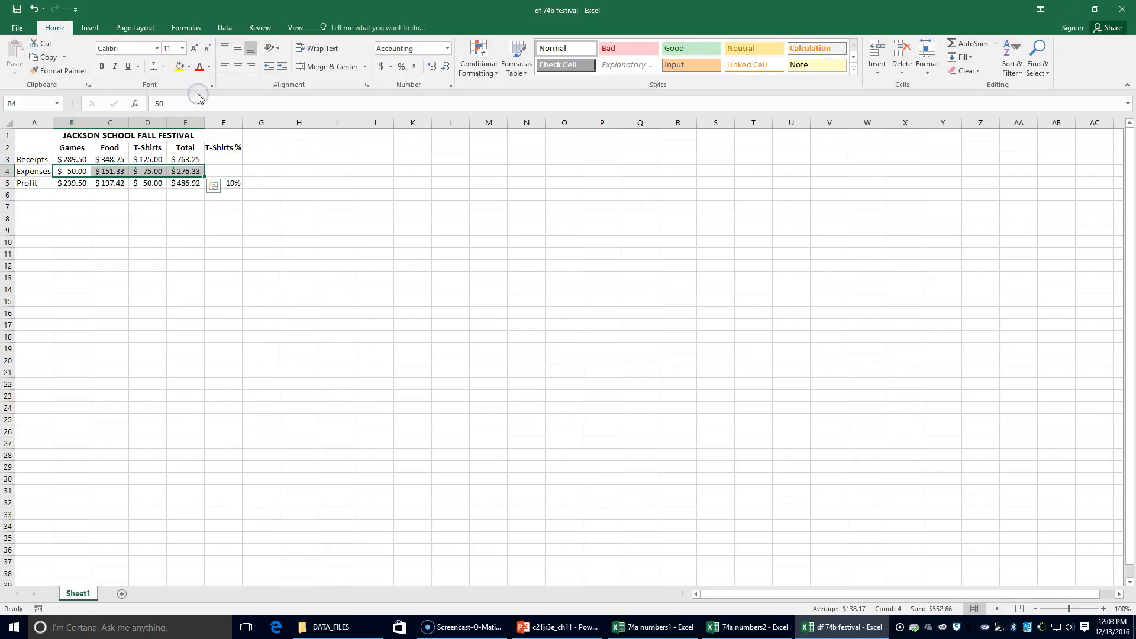
pyautogui.click(208, 254)
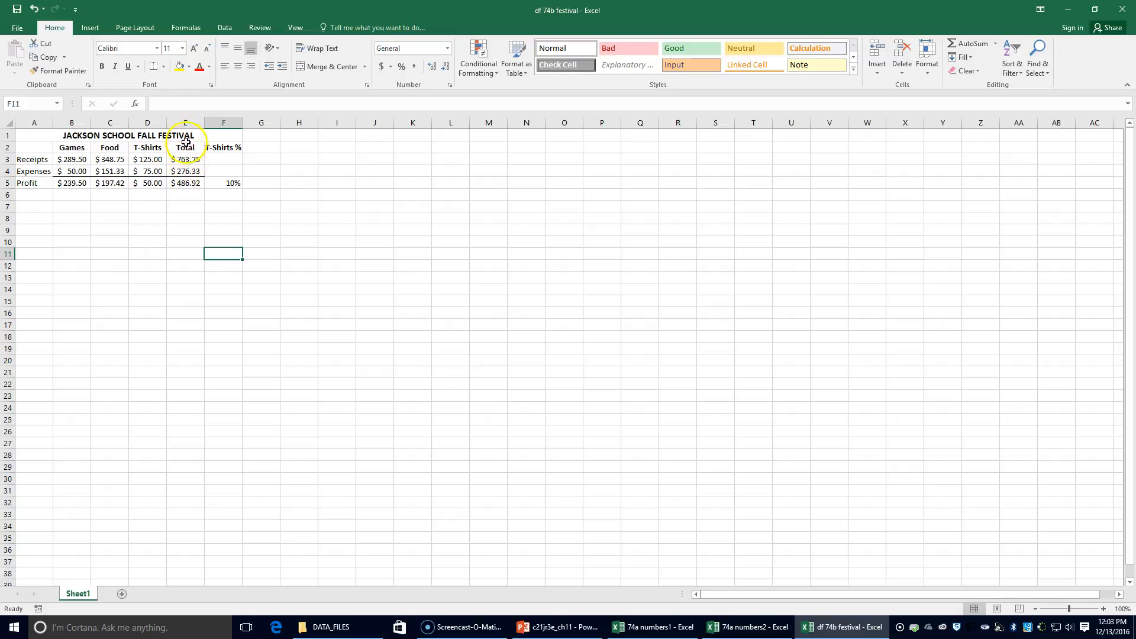
# - Set the page's top margin to 2 inches with horizontal centering, and open the print preview
pyautogui.click(136, 28)
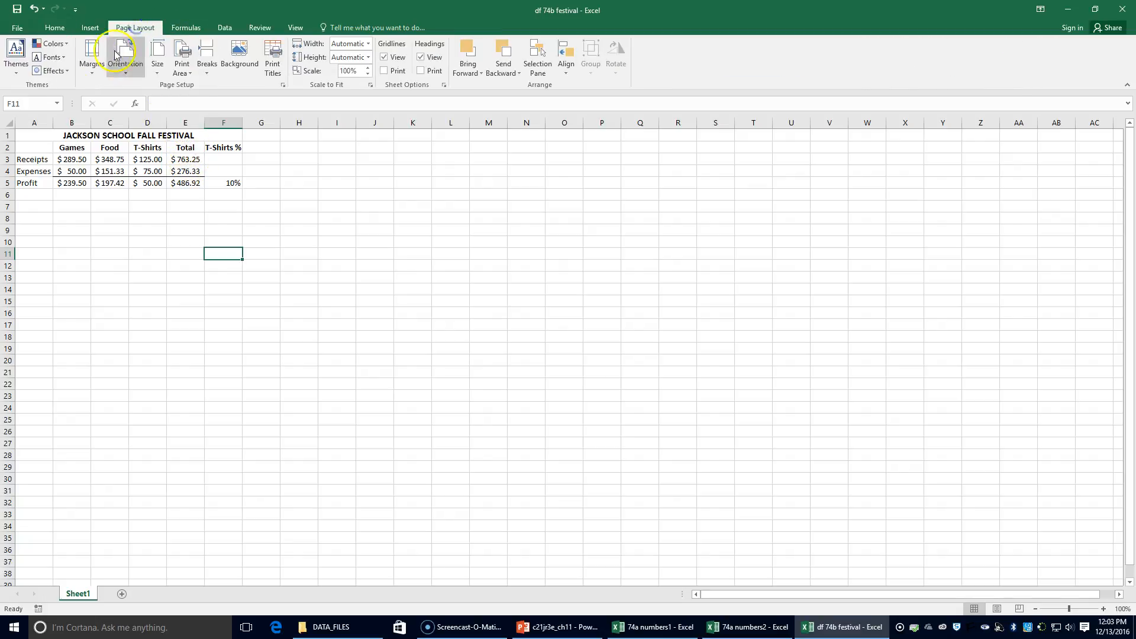
pyautogui.click(91, 56)
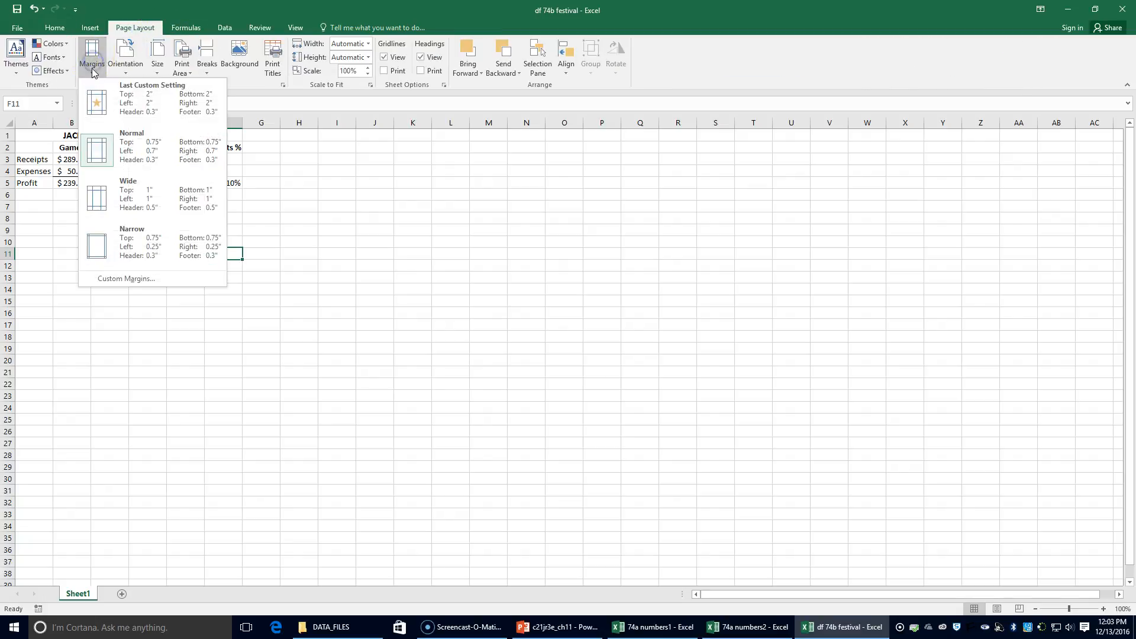
pyautogui.click(124, 278)
pyautogui.doubleClick(694, 215)
pyautogui.write('2')
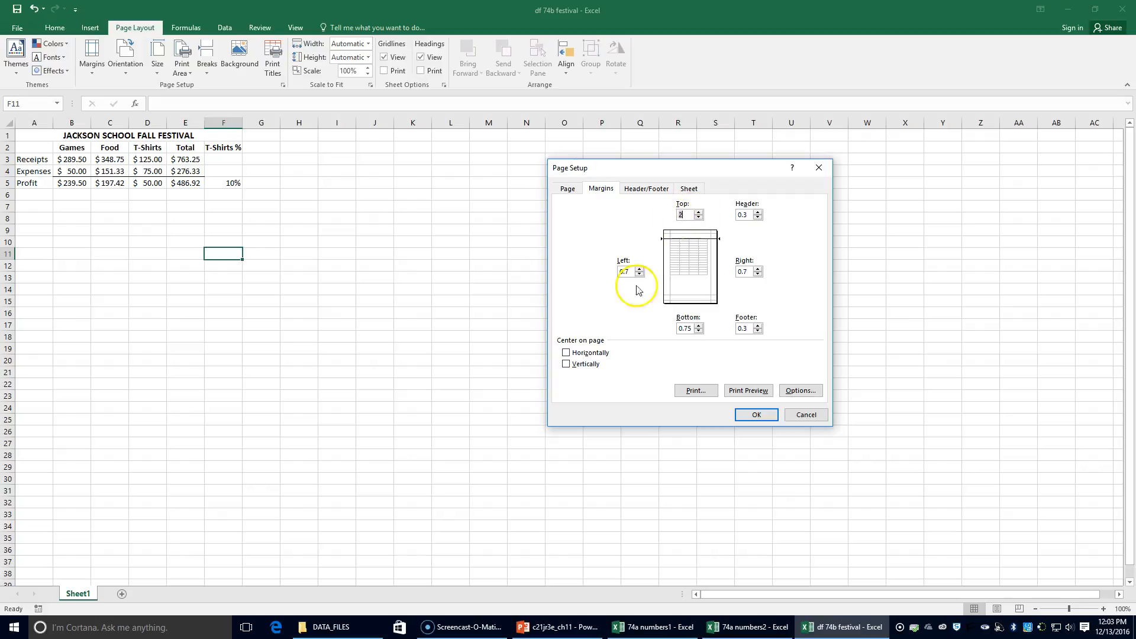
pyautogui.click(567, 354)
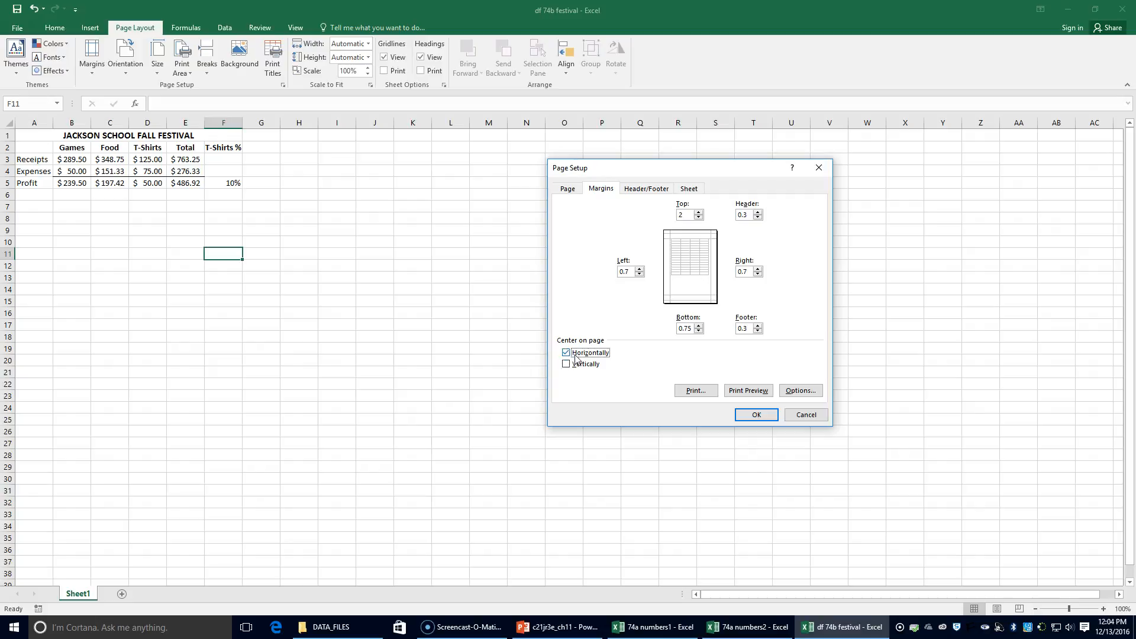
pyautogui.click(771, 416)
pyautogui.click(748, 390)
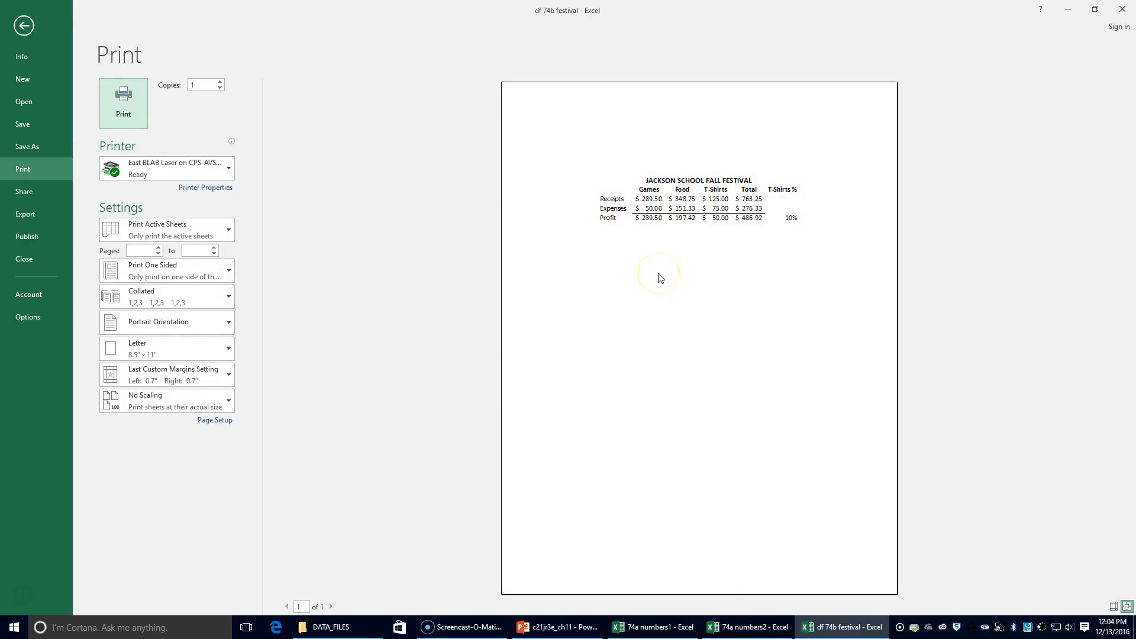
# - Save the workbook in the CHAPTER 11 folder under the file name 74b festival
pyautogui.click(27, 145)
pyautogui.click(354, 188)
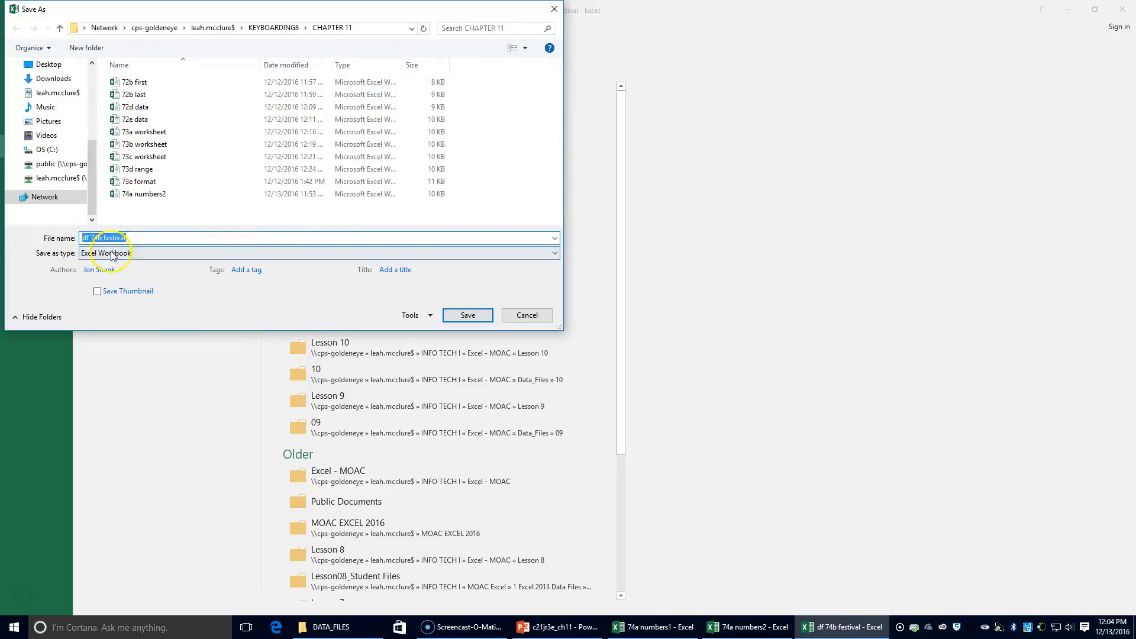
pyautogui.click(91, 234)
pyautogui.press('BackSpace')
pyautogui.press('BackSpace')
pyautogui.press('BackSpace')
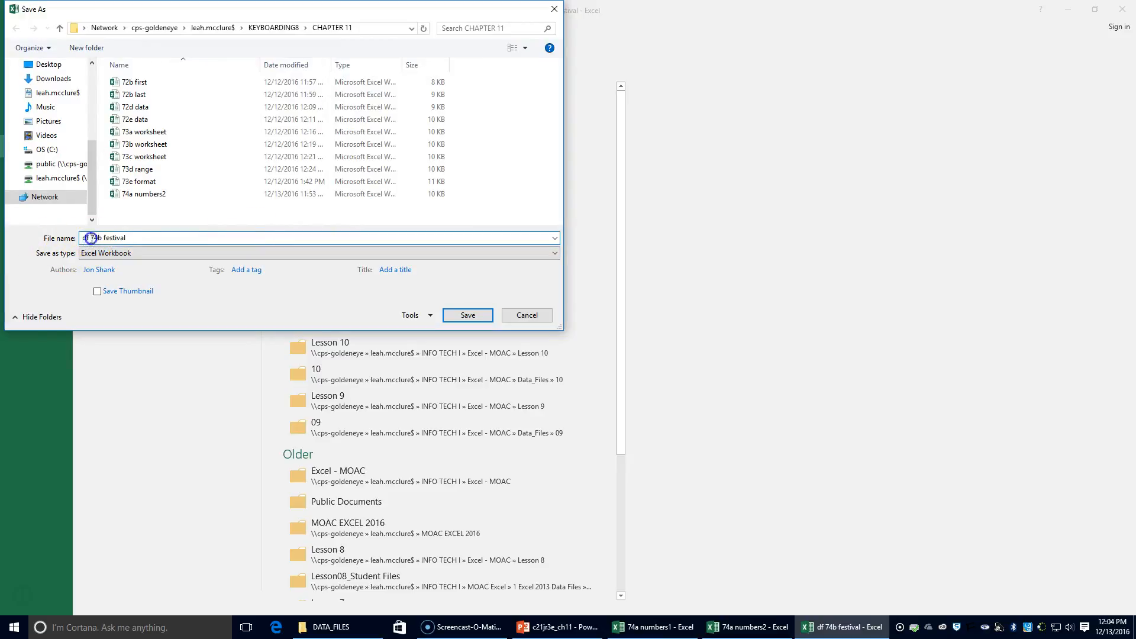
pyautogui.click(474, 318)
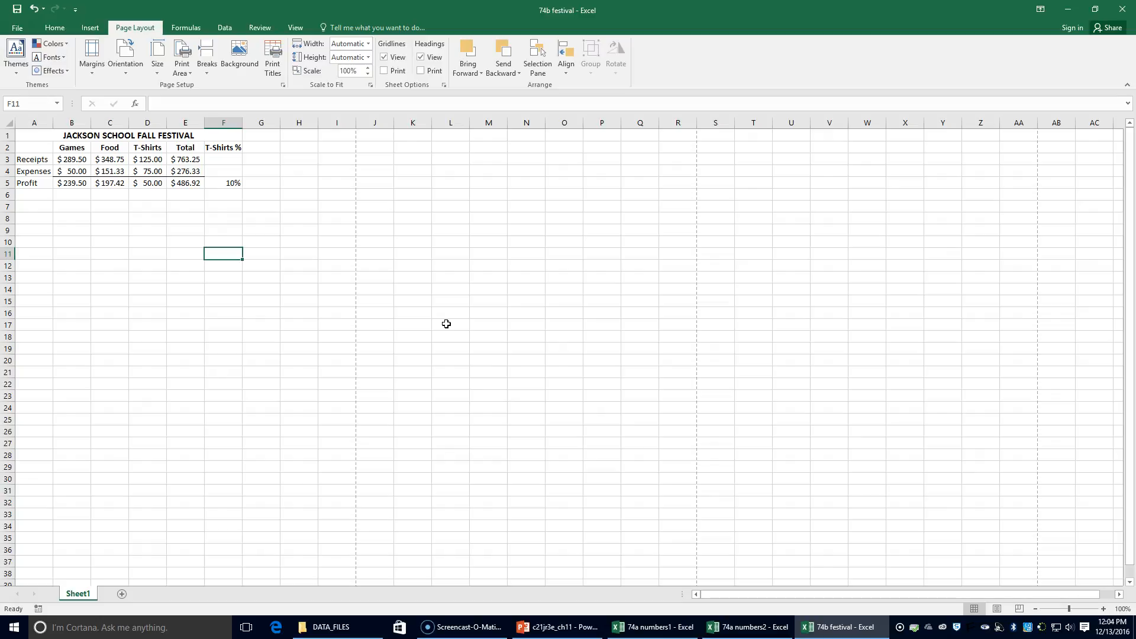
# - Switch to the c21jr3e_ch11 PowerPoint presentation and show slide 12 on Functions
pyautogui.click(565, 628)
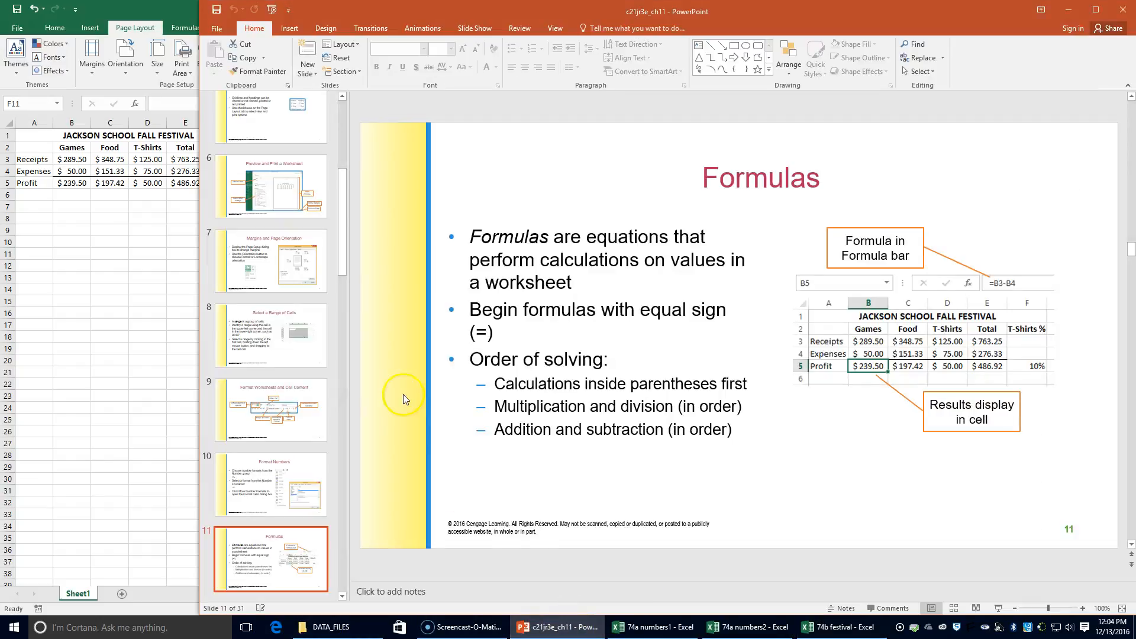
pyautogui.scroll(-3, 271, 555)
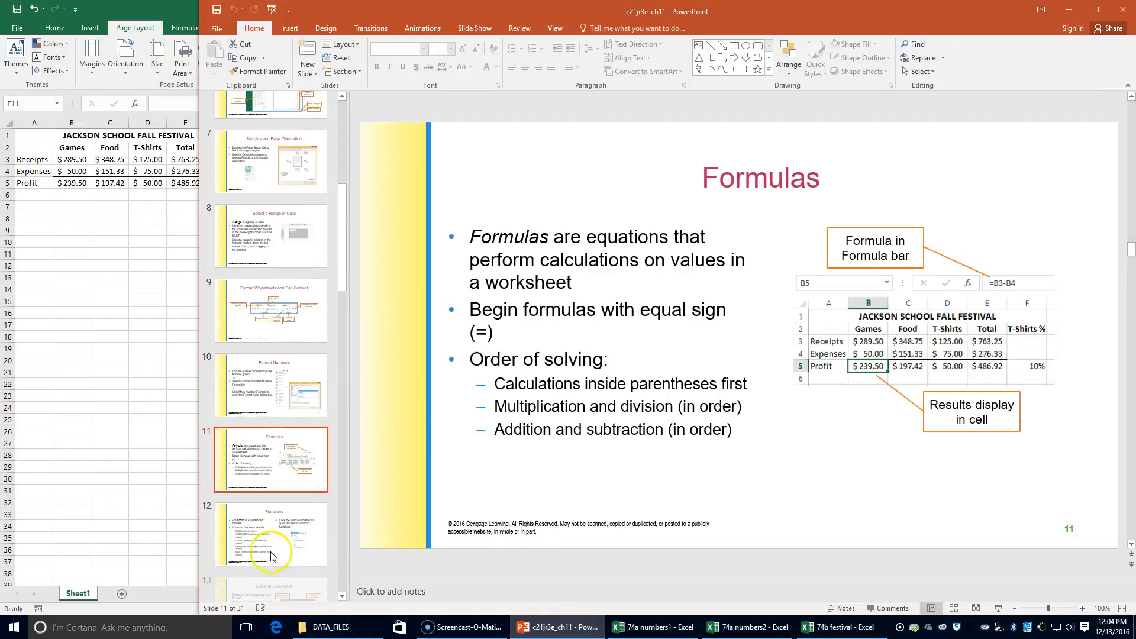
pyautogui.click(271, 556)
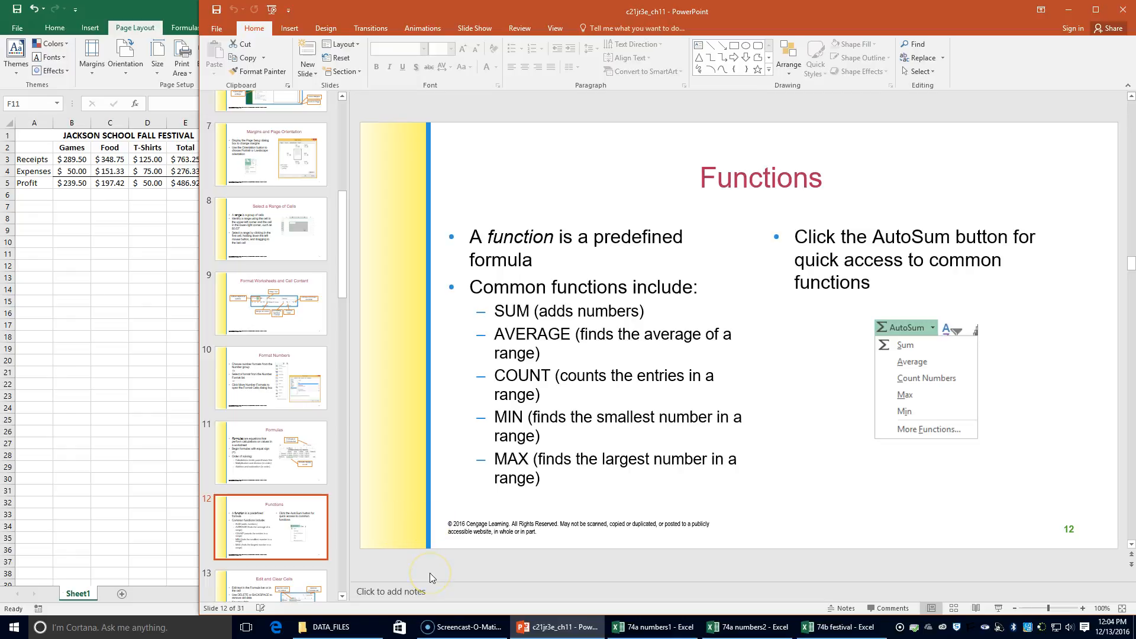
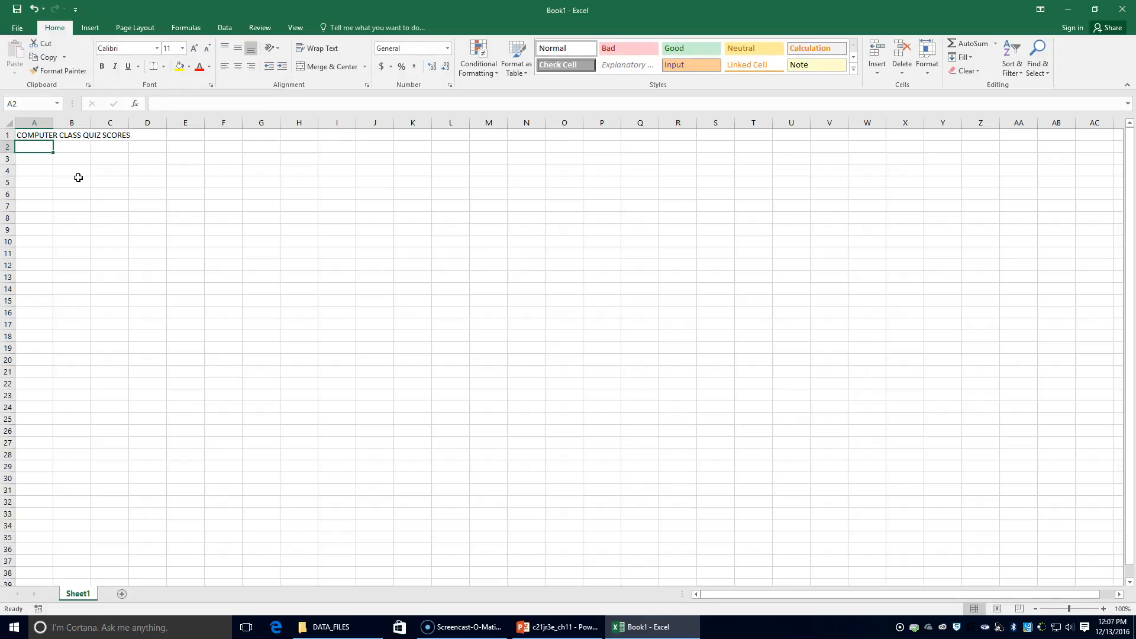
# - Enter the column headings Name, Quiz 1, Quiz 2 and Quiz 3 in cells A2:D2
pyautogui.write('Name')
pyautogui.press('Tab')
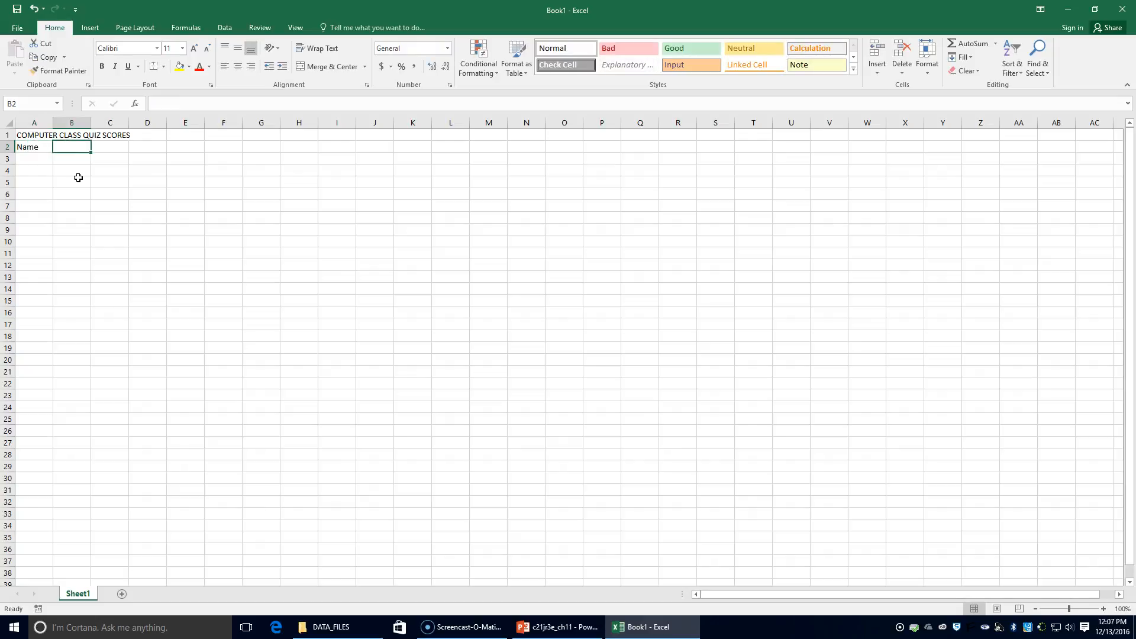
pyautogui.write('Quiz 1')
pyautogui.press('Tab')
pyautogui.write('Q')
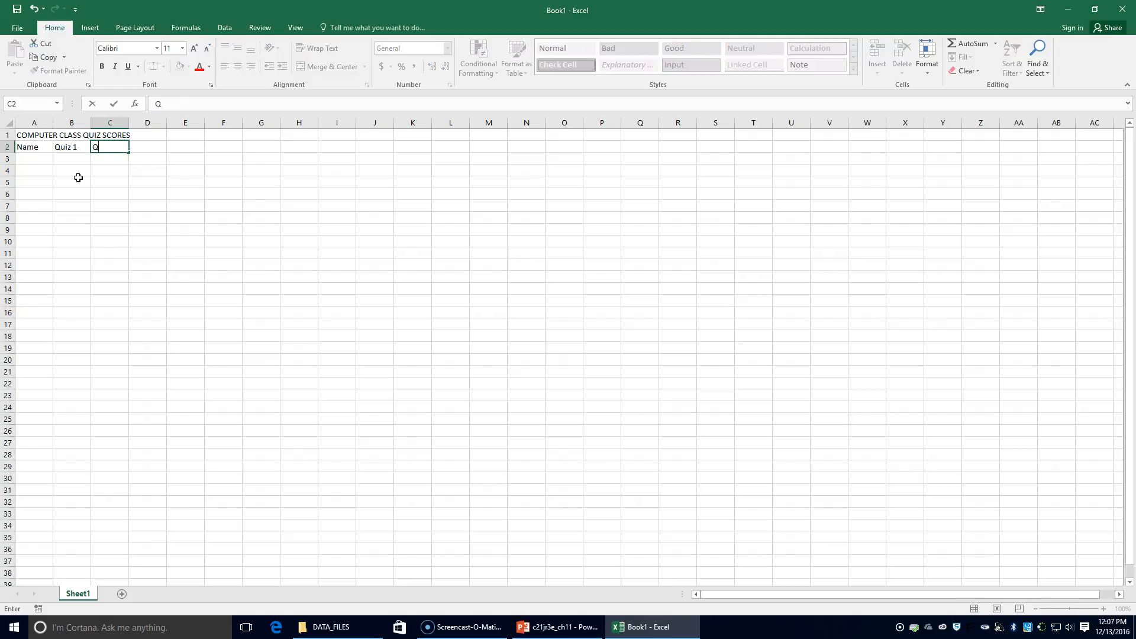
pyautogui.write('uis 2')
pyautogui.press('Tab')
pyautogui.write('Qui')
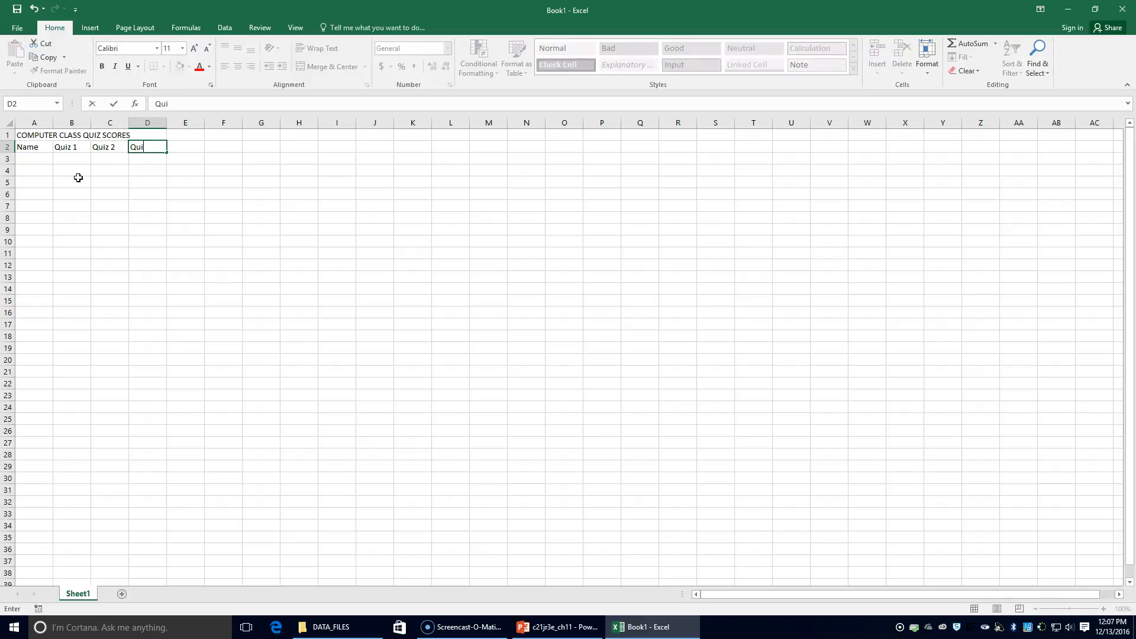
pyautogui.write('z 3')
pyautogui.press('Tab')
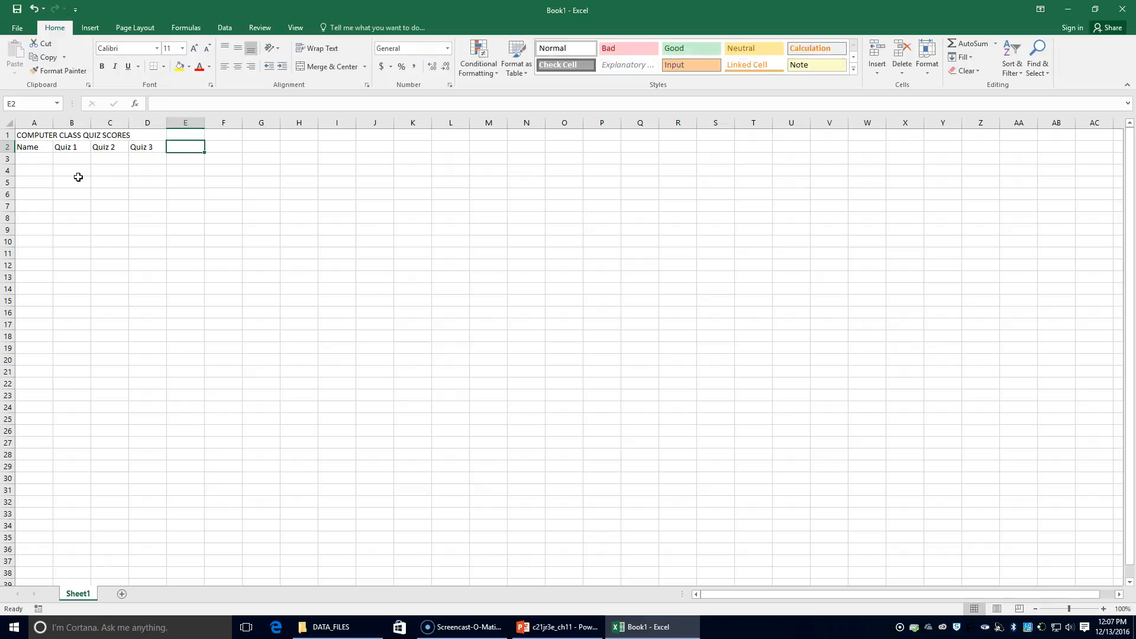
# - Enter the column headings Quiz 4, Quiz 5 and Quiz 6 in cells E2:G2
pyautogui.write('Quiz 4')
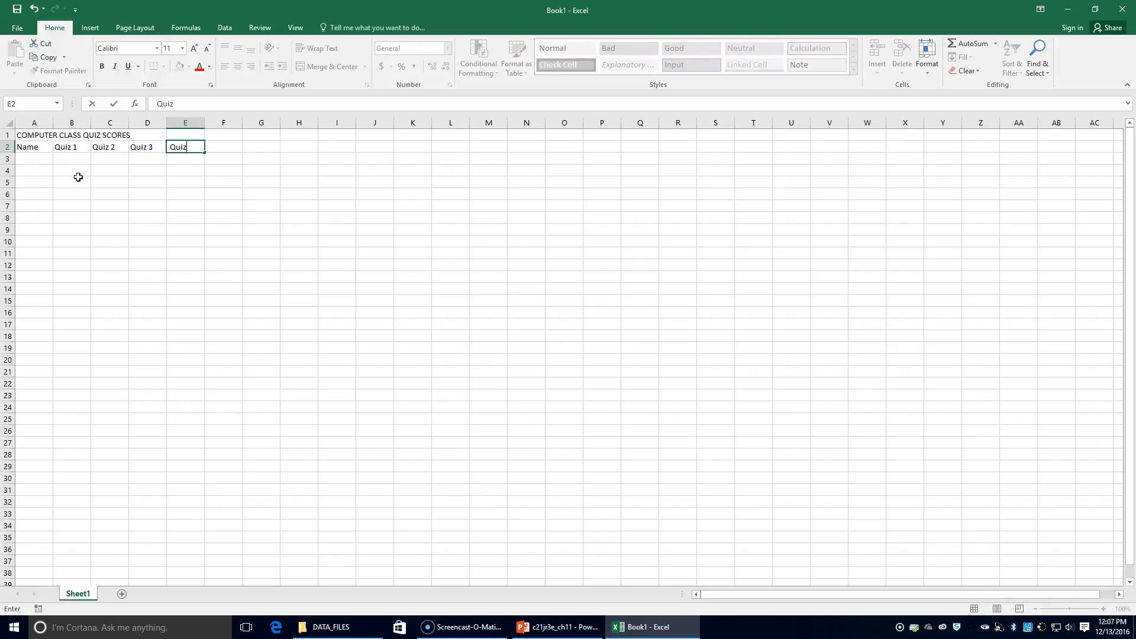
pyautogui.hotkey('ctrl', 'Return')
pyautogui.press('Tab')
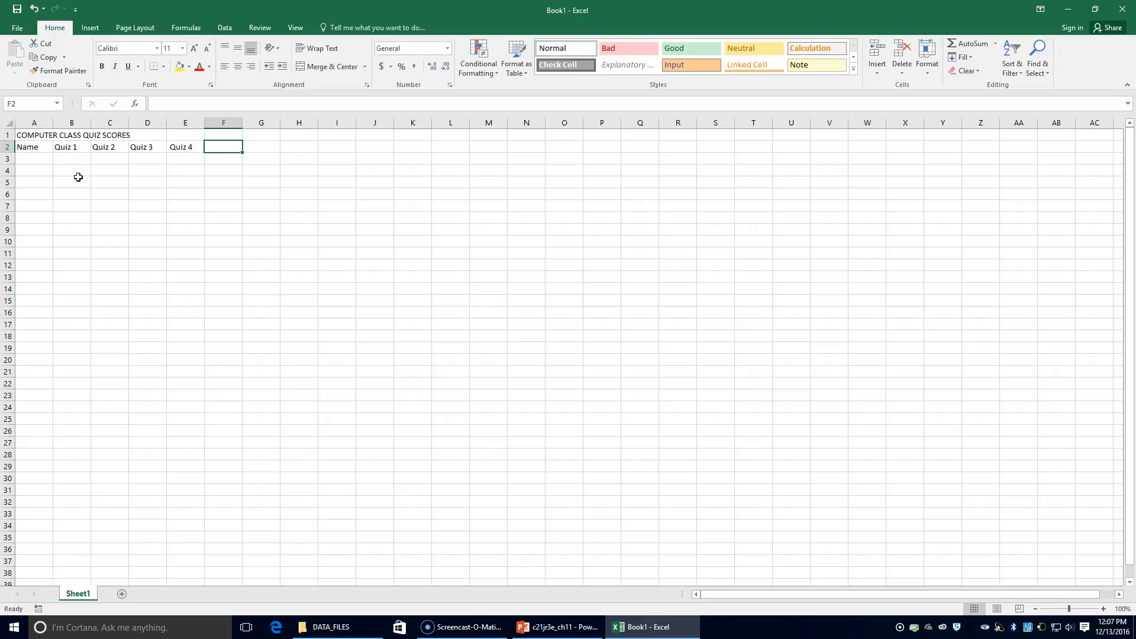
pyautogui.write('Quiz')
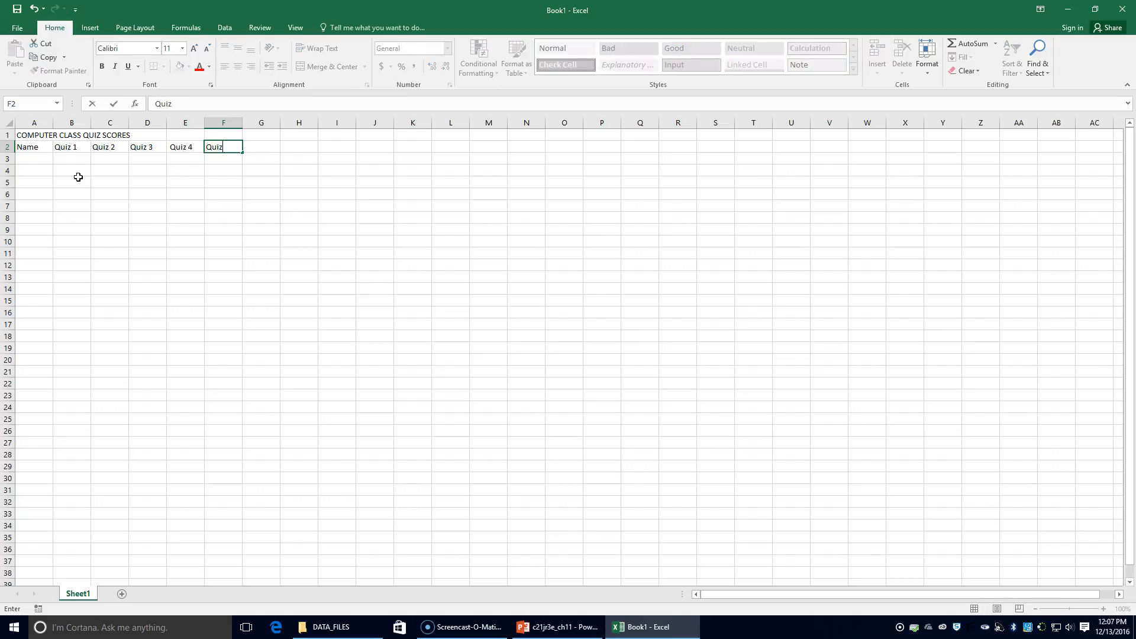
pyautogui.write('6')
pyautogui.press('Left')
pyautogui.press('Right')
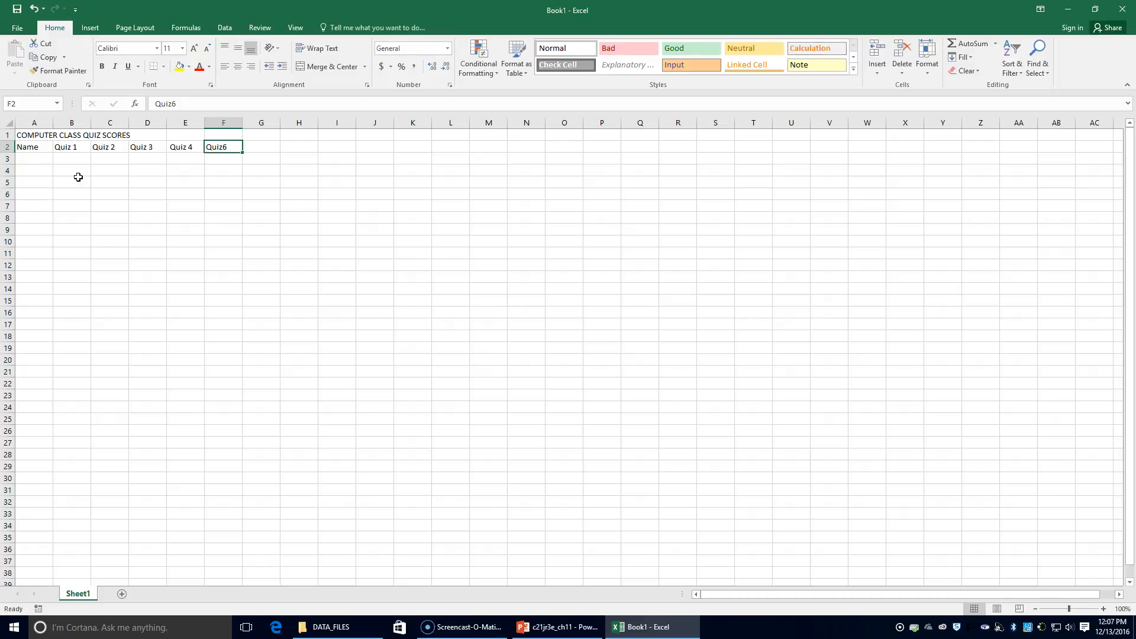
pyautogui.press('BackSpace')
pyautogui.write('Quiz ')
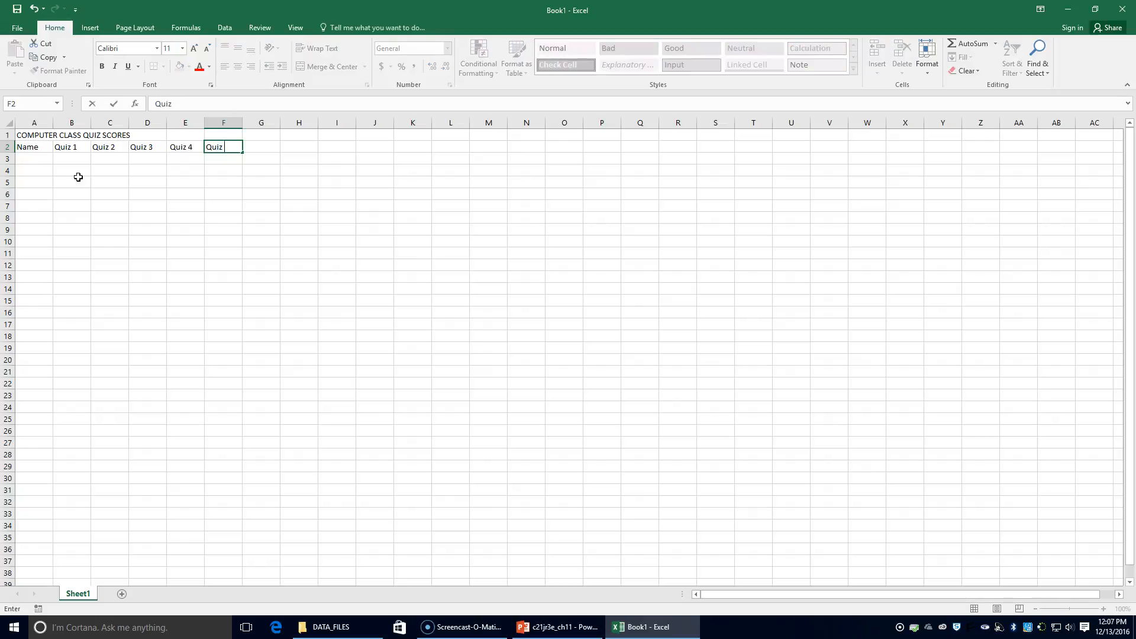
pyautogui.write('5')
pyautogui.press('Tab')
pyautogui.write('Quiz 6')
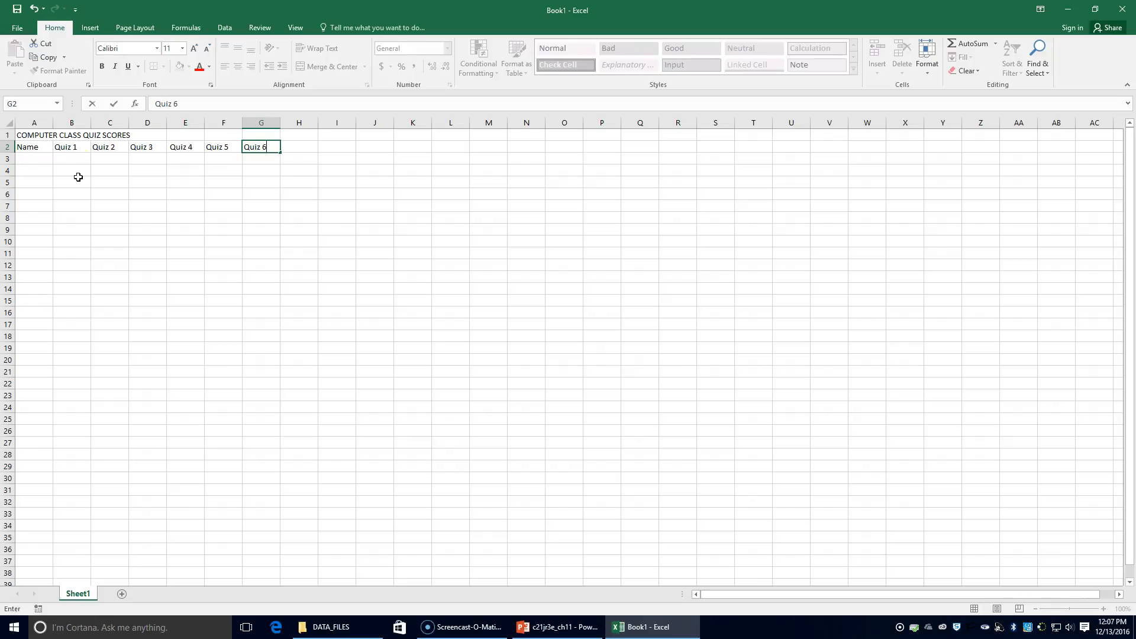
# - Select A3:G8 for data entry and fill row 3 with the first student's name and scores 90, 90, 90, 100, 90, 90
pyautogui.click(47, 159)
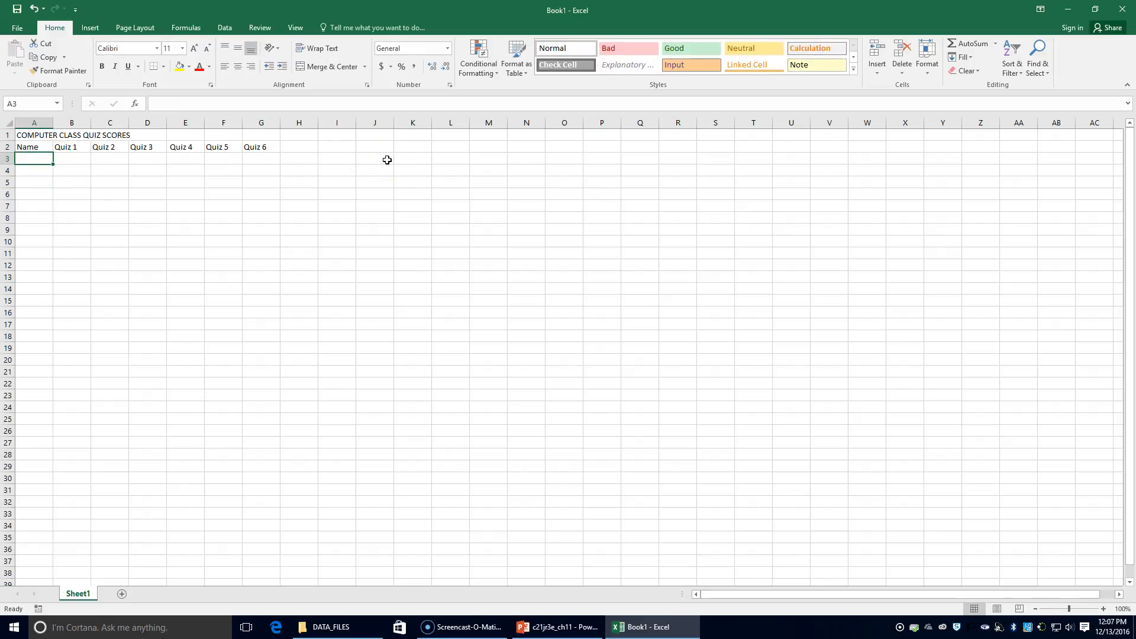
pyautogui.moveTo(37, 163); pyautogui.dragTo(252, 223)
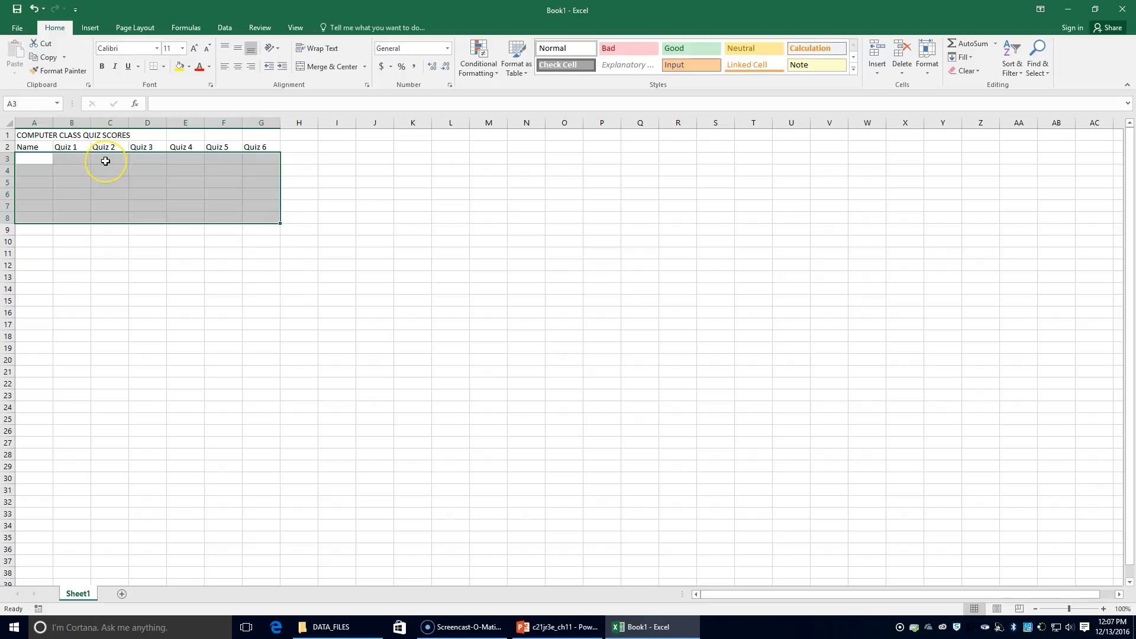
pyautogui.write('Joe')
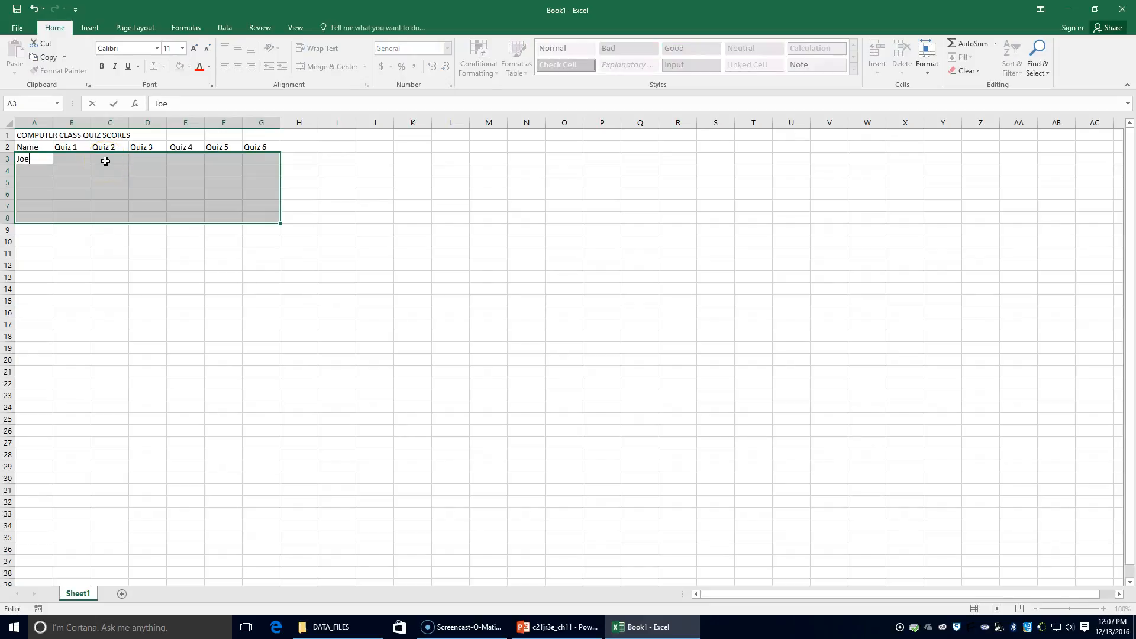
pyautogui.press('Tab')
pyautogui.write('90')
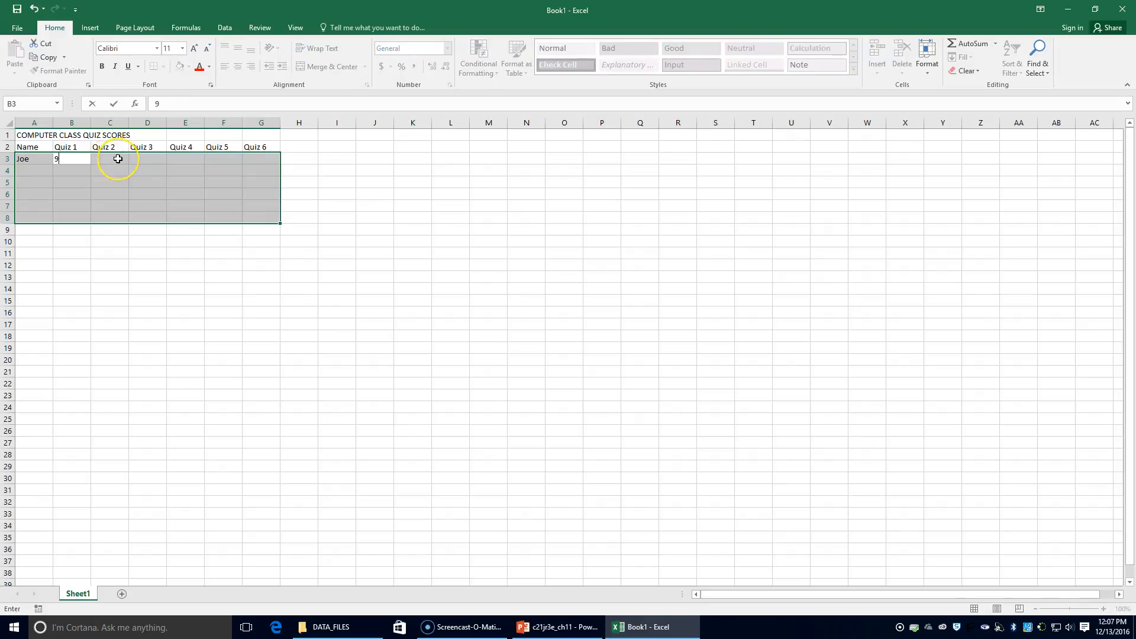
pyautogui.press('Tab')
pyautogui.write('90')
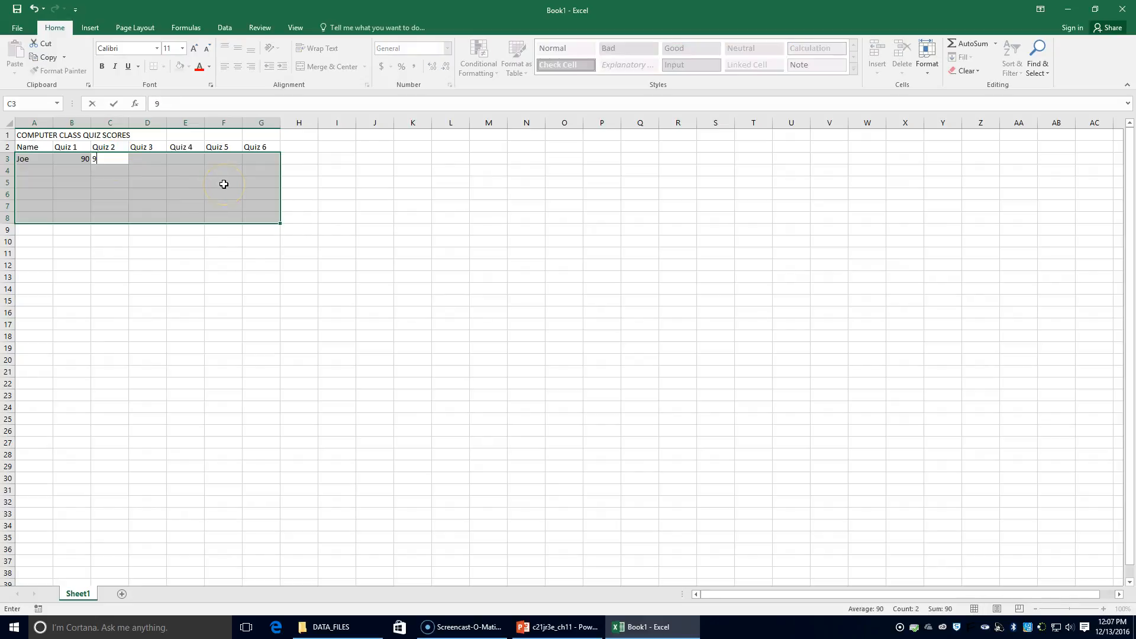
pyautogui.press('Tab')
pyautogui.write('90')
pyautogui.press('Tab')
pyautogui.write('100')
pyautogui.press('Tab')
pyautogui.write('90')
pyautogui.press('Tab')
pyautogui.write('90')
pyautogui.press('Tab')
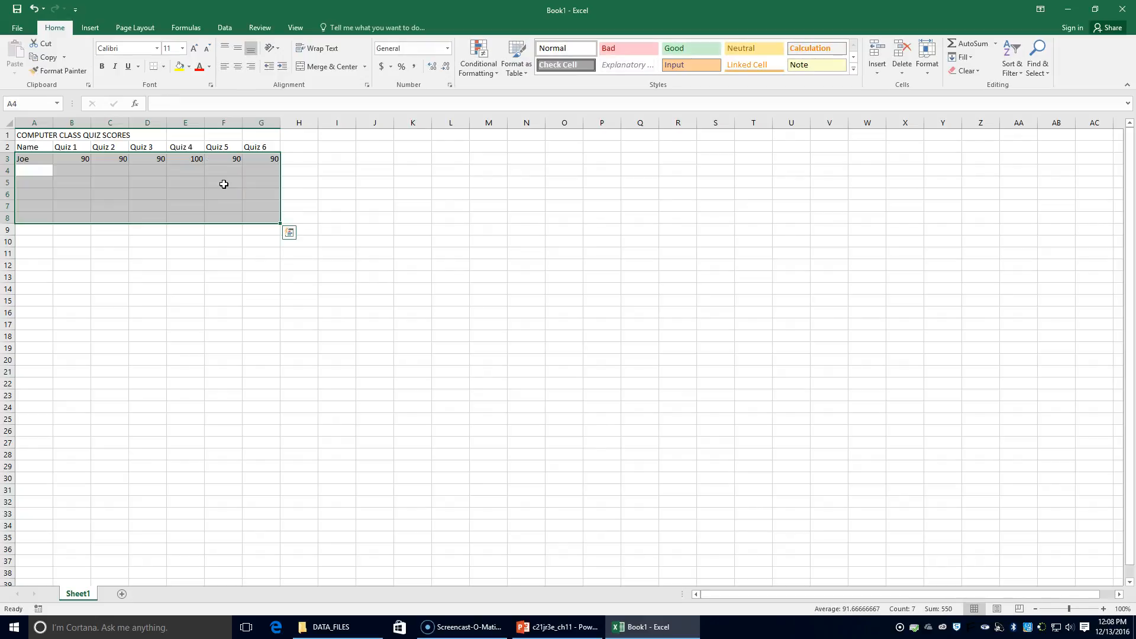
# - Fill row 4 with the second student's name and the quiz scores 89, 90, 90, 79, 90, 90
pyautogui.write('Mary')
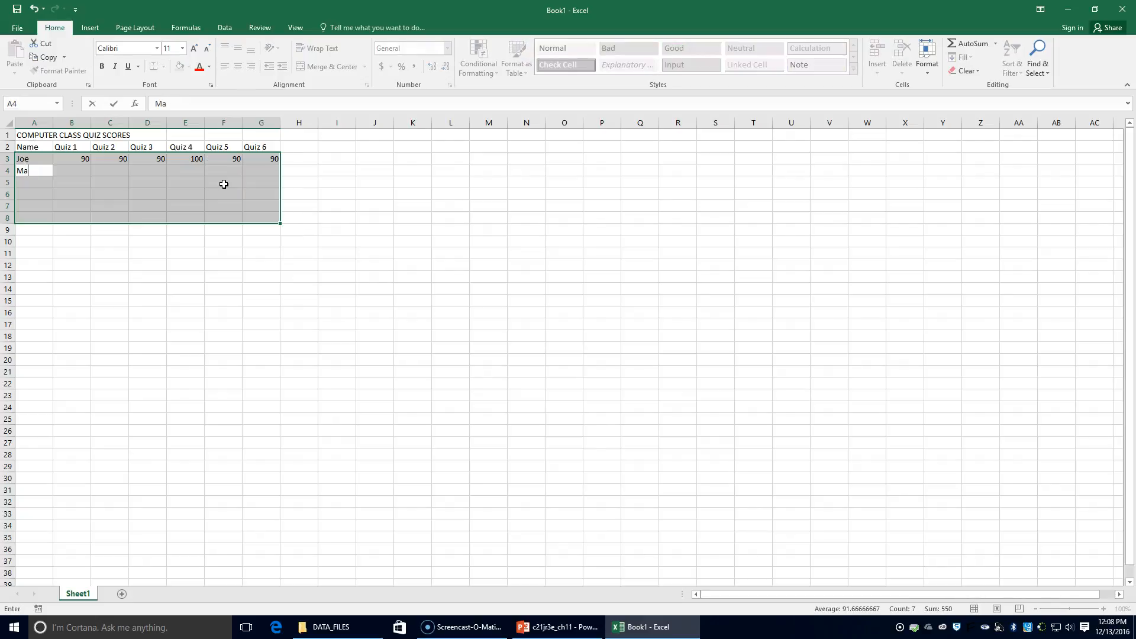
pyautogui.press('Tab')
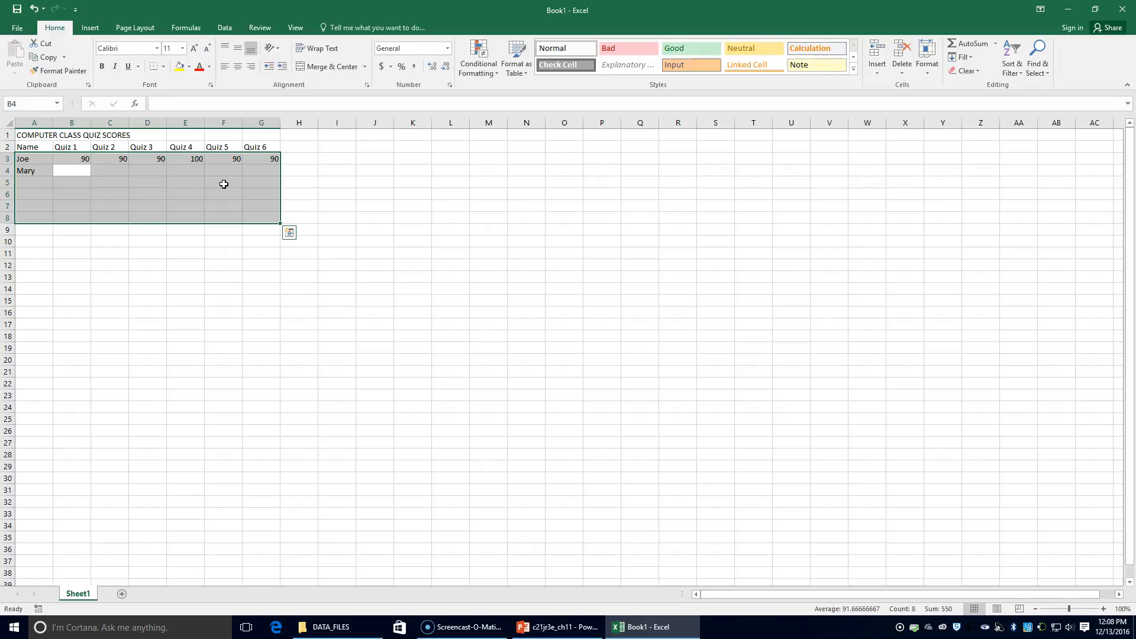
pyautogui.write('89')
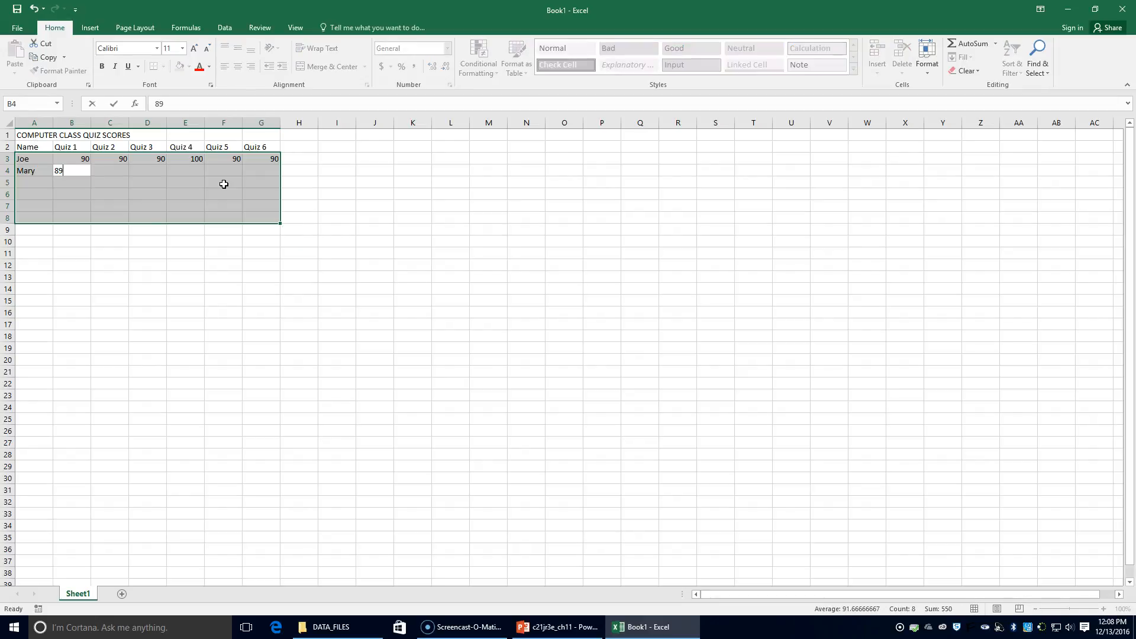
pyautogui.press('Tab')
pyautogui.write('90')
pyautogui.press('Tab')
pyautogui.write('90')
pyautogui.press('Tab')
pyautogui.write('79')
pyautogui.press('Tab')
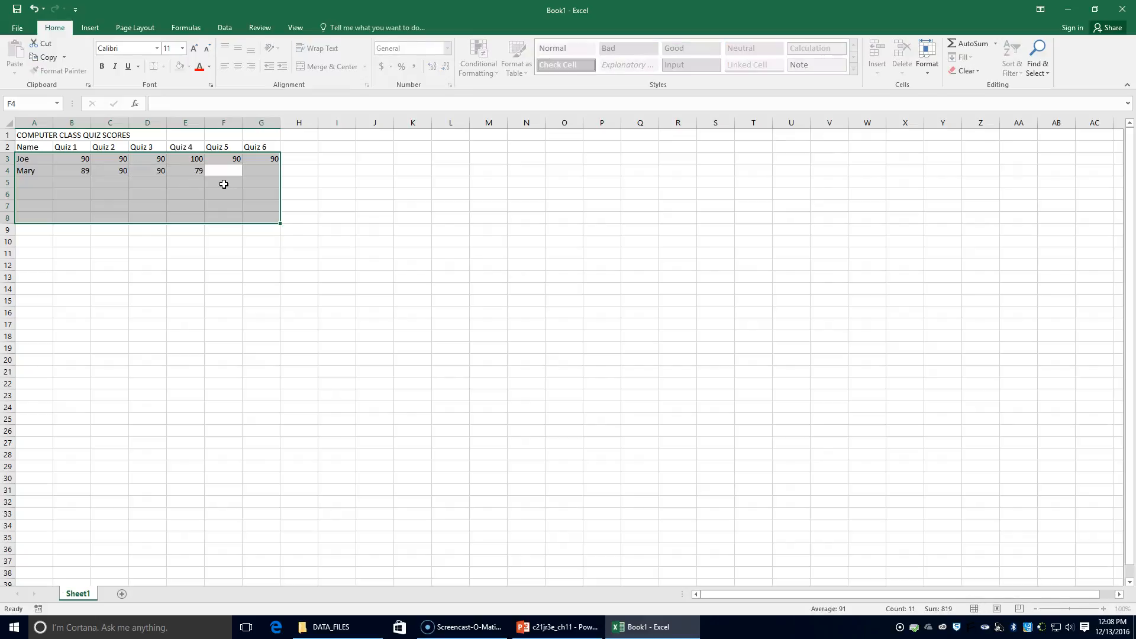
pyautogui.write('90')
pyautogui.press('Tab')
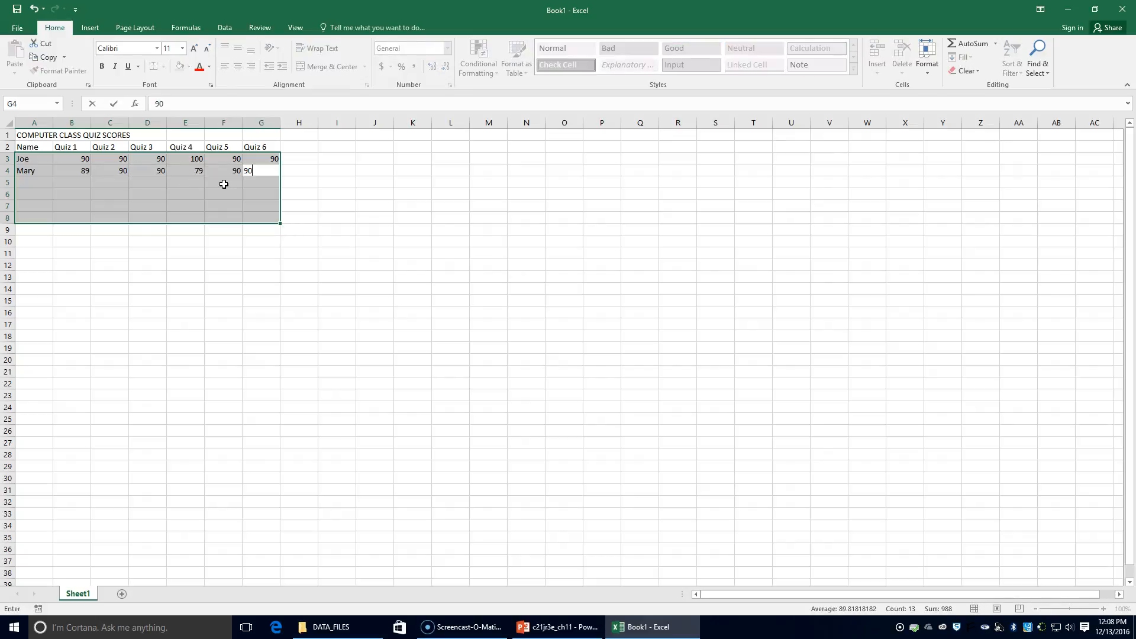
pyautogui.write('90')
pyautogui.press('Return')
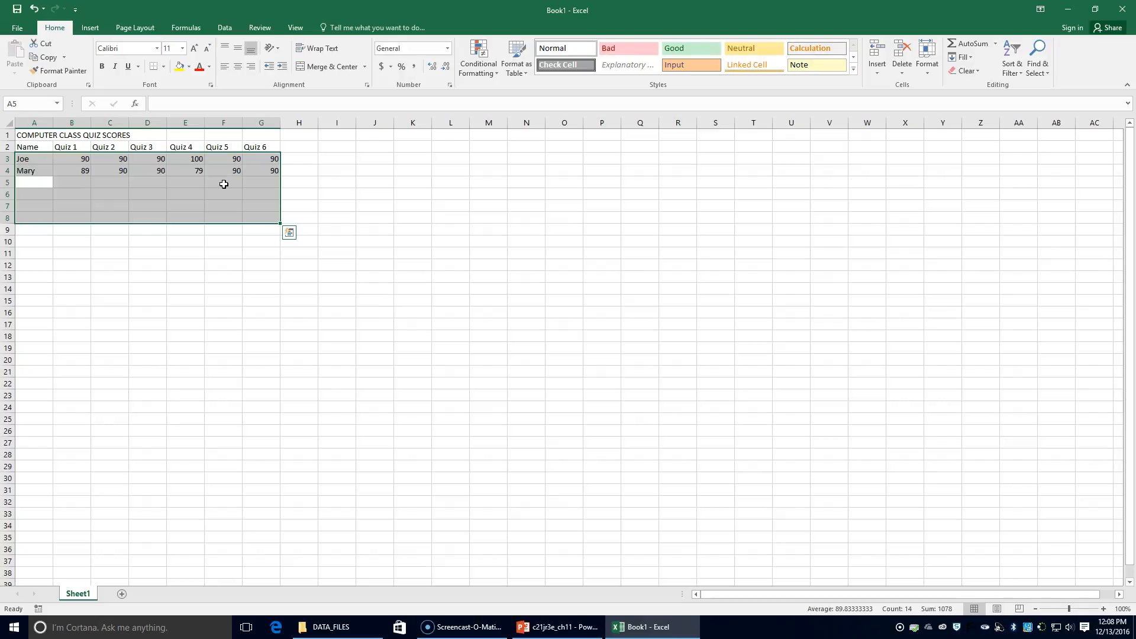
# - Fill row 5 with the third student's name and a score of 100 for each of the six quizzes
pyautogui.write('Paul')
pyautogui.press('Tab')
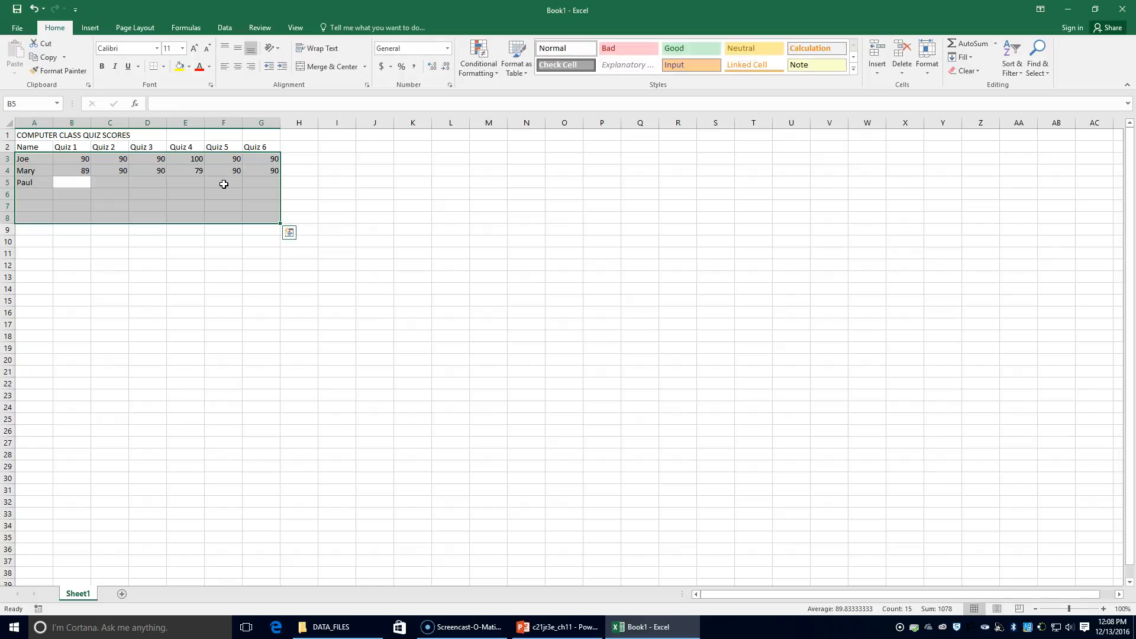
pyautogui.write('100')
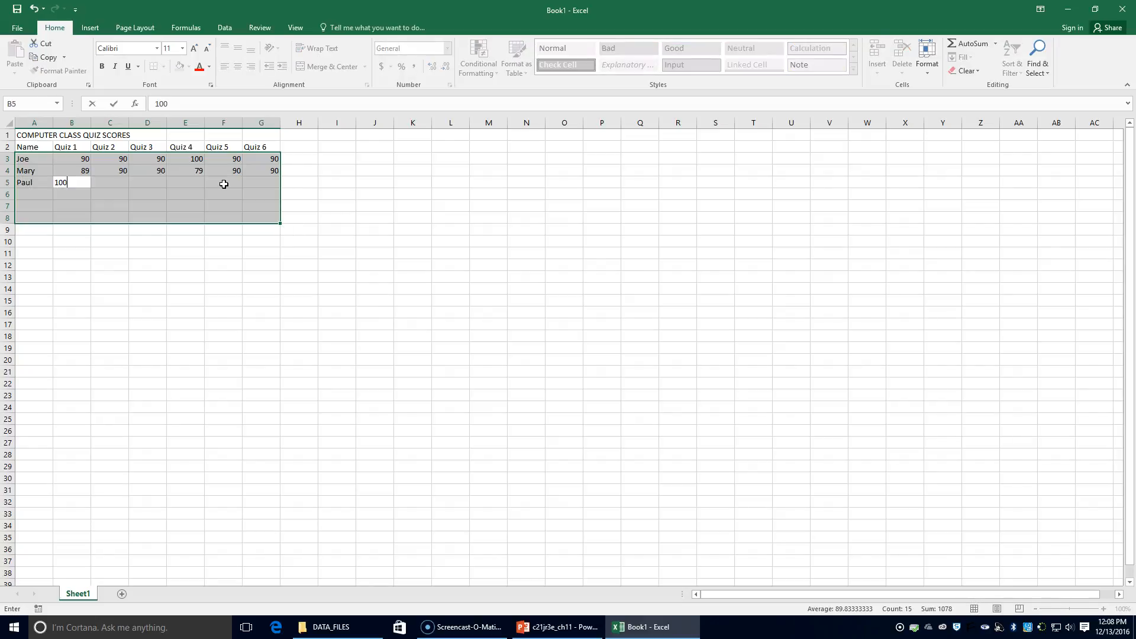
pyautogui.press('Tab')
pyautogui.write('100')
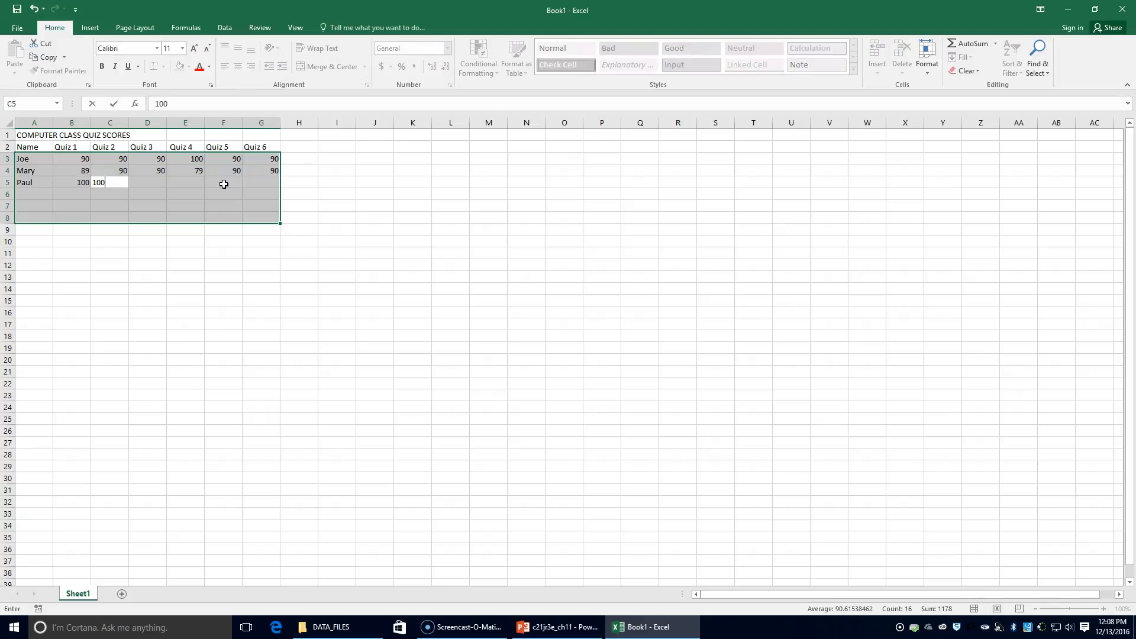
pyautogui.press('Tab')
pyautogui.write('100')
pyautogui.press('Tab')
pyautogui.write('100')
pyautogui.press('Tab')
pyautogui.write('100')
pyautogui.press('Tab')
pyautogui.write('100')
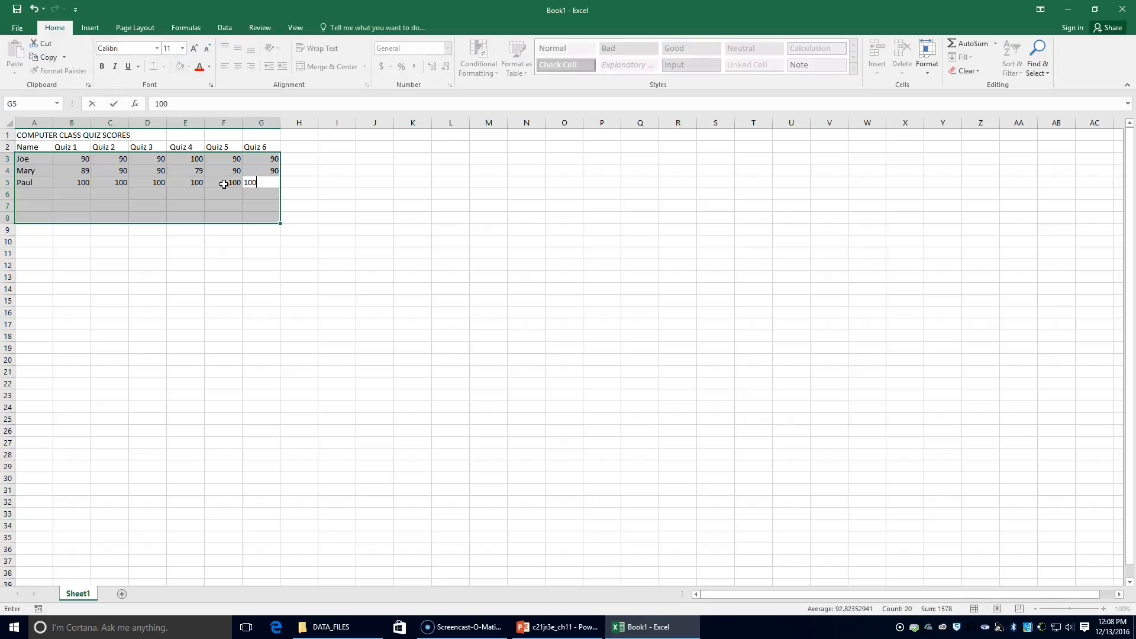
pyautogui.press('Tab')
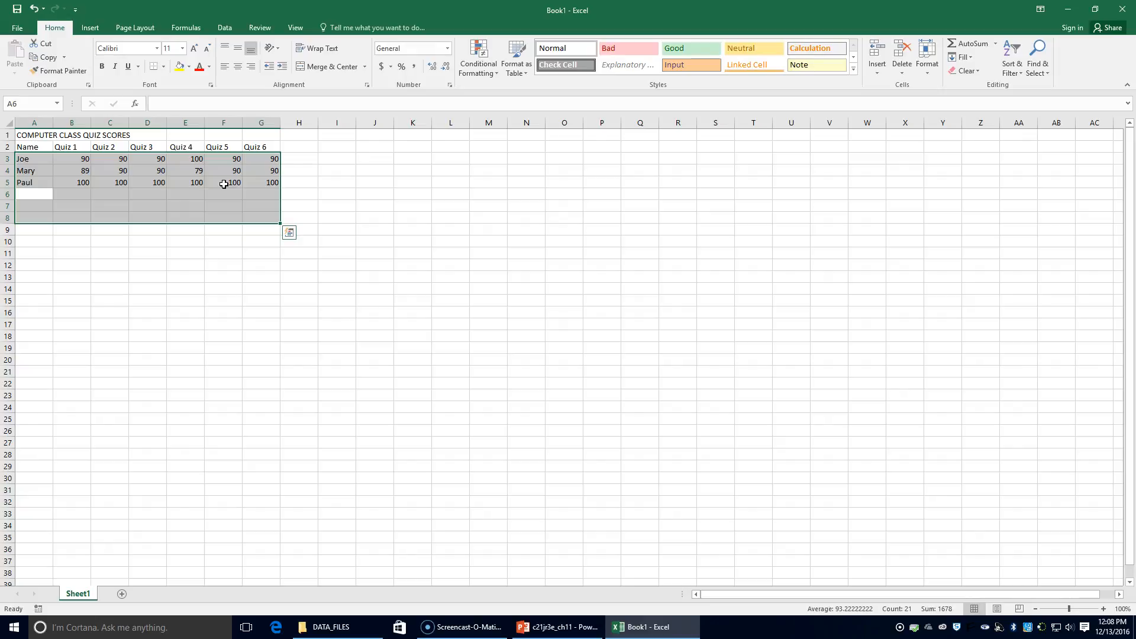
# - Fill row 6 with the fourth student's name and the quiz scores 100, 80, 90, 100, 90, 90
pyautogui.write('Carl')
pyautogui.press('Tab')
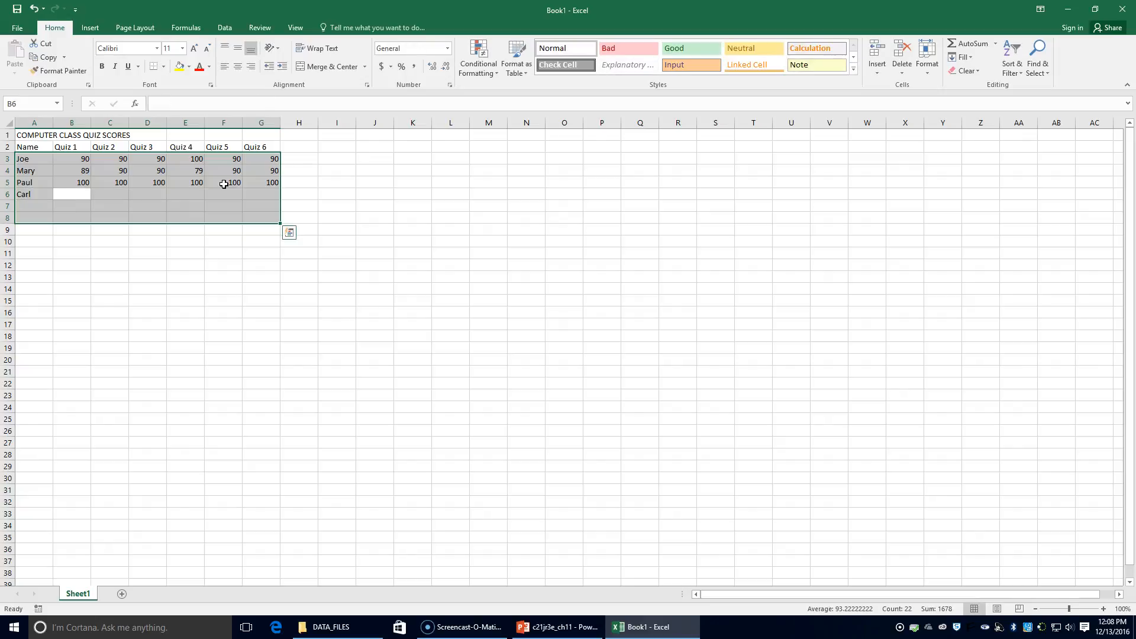
pyautogui.write('100')
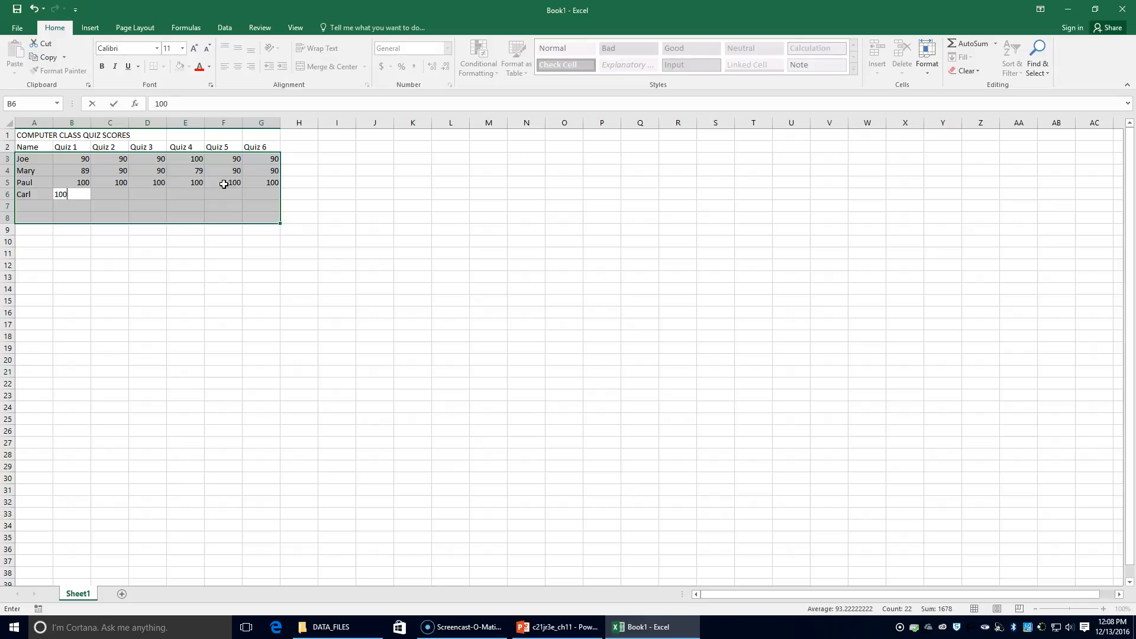
pyautogui.press('Tab')
pyautogui.write('80')
pyautogui.press('Tab')
pyautogui.write('90')
pyautogui.press('Tab')
pyautogui.write('100')
pyautogui.press('Tab')
pyautogui.write('90')
pyautogui.press('Tab')
pyautogui.write('90')
pyautogui.press('Return')
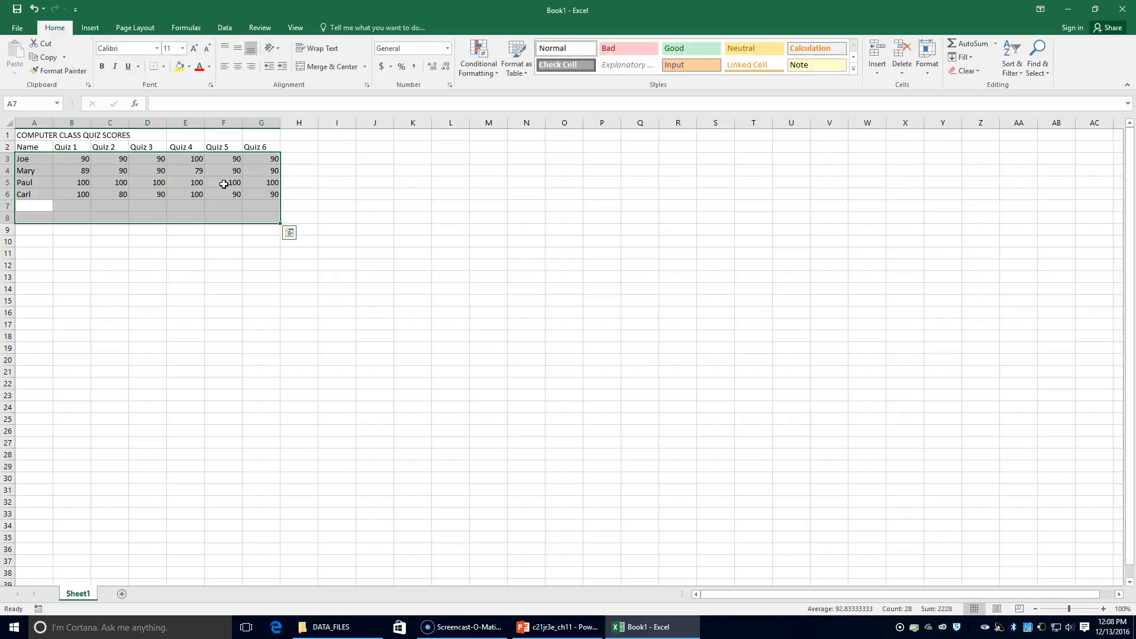
# - Fill row 7 with the fifth student's name and the quiz scores 90, 100, 100, 100, 100, 80
pyautogui.write('Sue')
pyautogui.press('Tab')
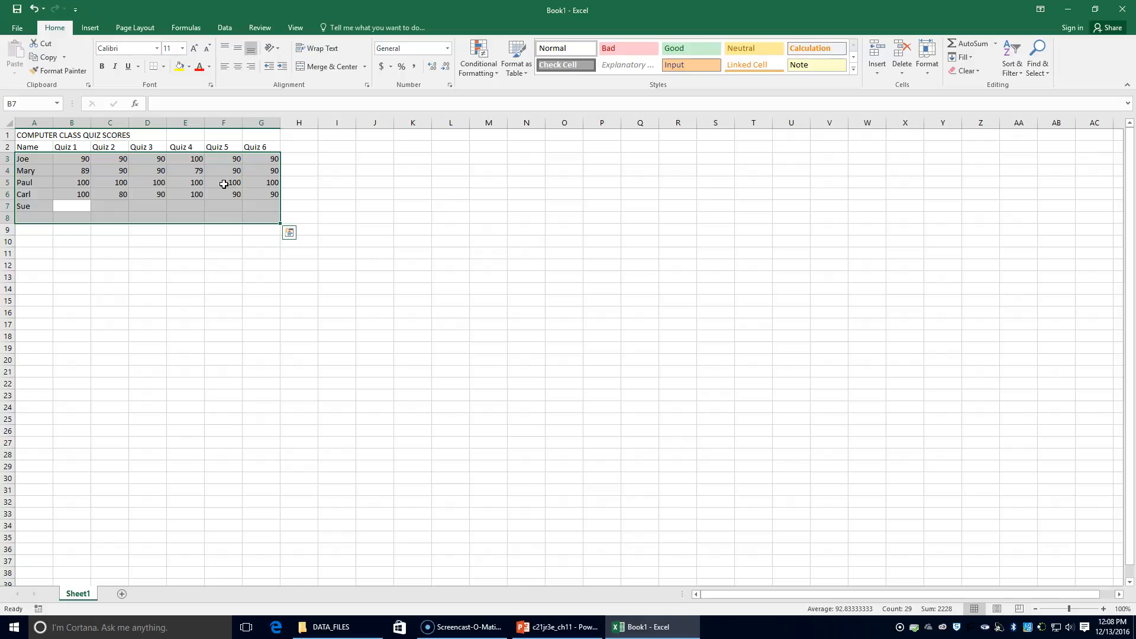
pyautogui.write('90')
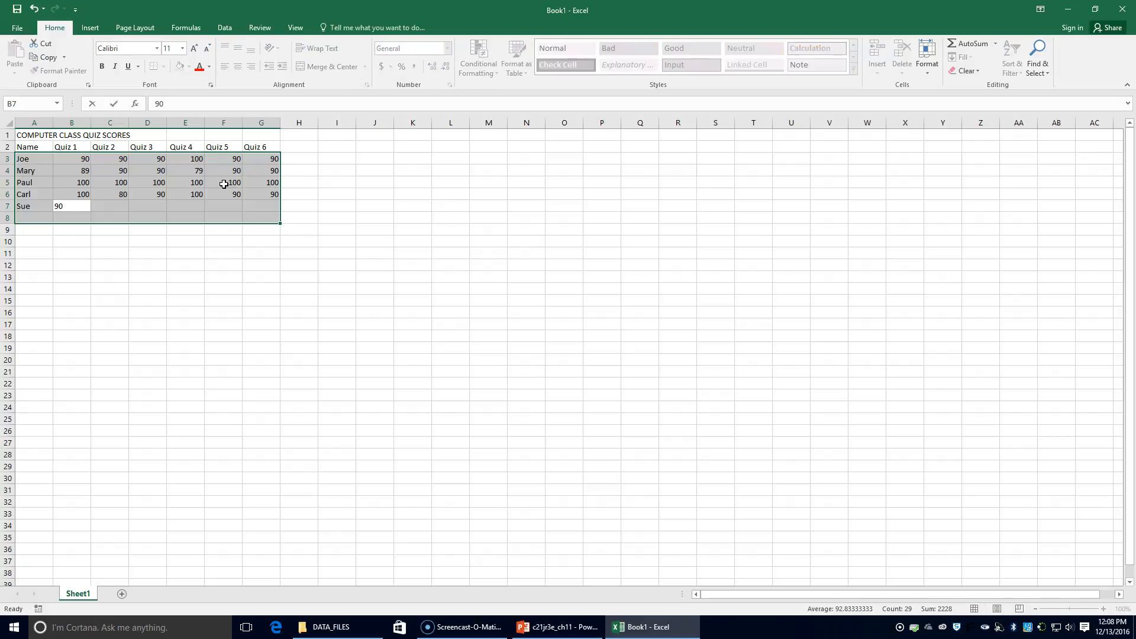
pyautogui.press('Tab')
pyautogui.write('100')
pyautogui.press('Tab')
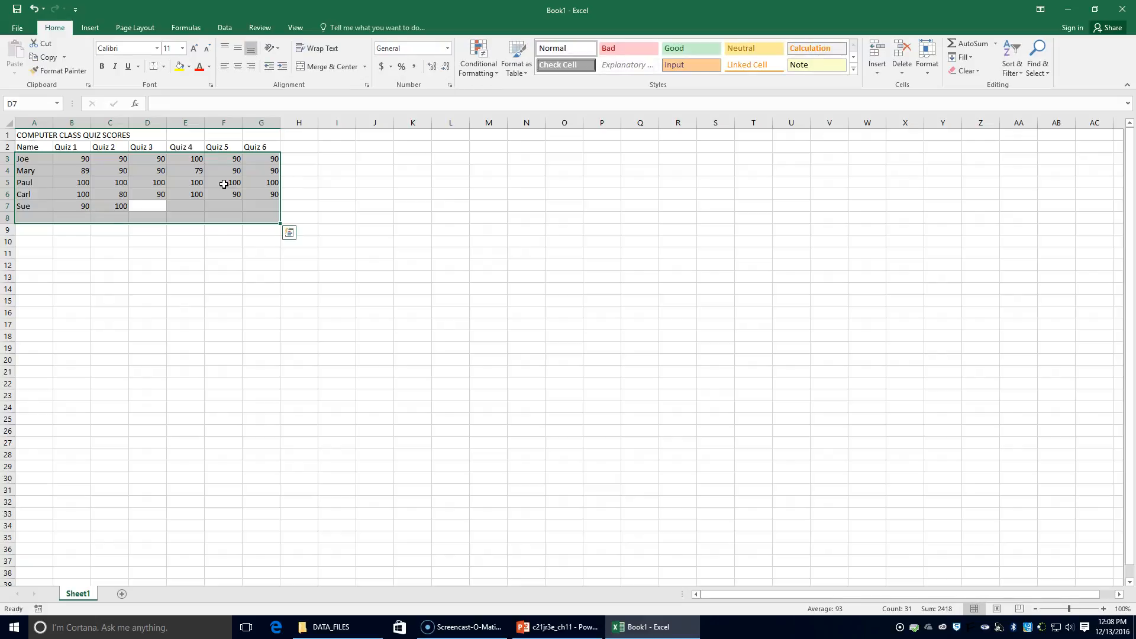
pyautogui.write('100')
pyautogui.press('Tab')
pyautogui.write('100')
pyautogui.press('Tab')
pyautogui.write('100')
pyautogui.press('Tab')
pyautogui.write('80')
pyautogui.press('Return')
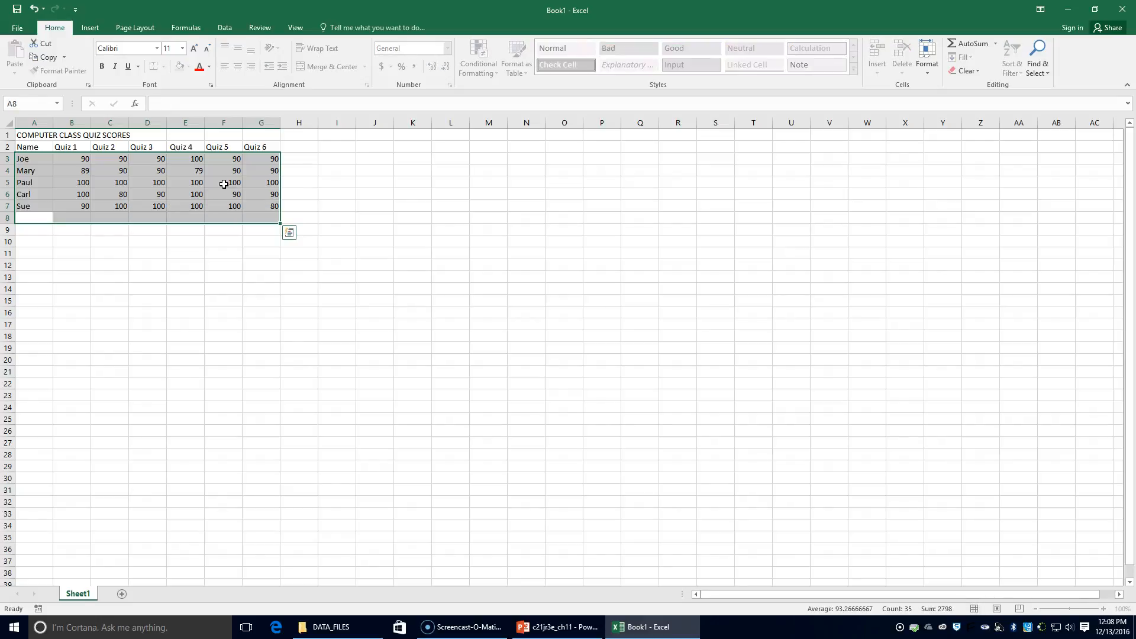
# - Fill row 8 with the sixth student's name and the quiz scores 90, 90, 90, 80, 80, 80
pyautogui.write('Twila')
pyautogui.press('Tab')
pyautogui.write('90')
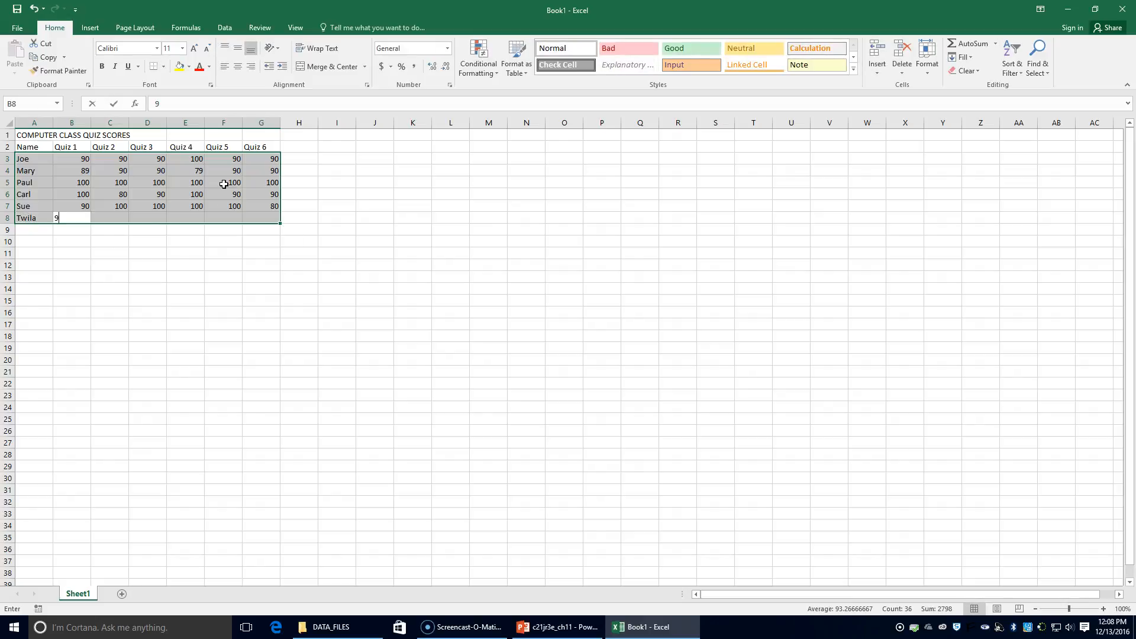
pyautogui.press('Tab')
pyautogui.write('90')
pyautogui.press('Tab')
pyautogui.write('90')
pyautogui.press('Tab')
pyautogui.write('80')
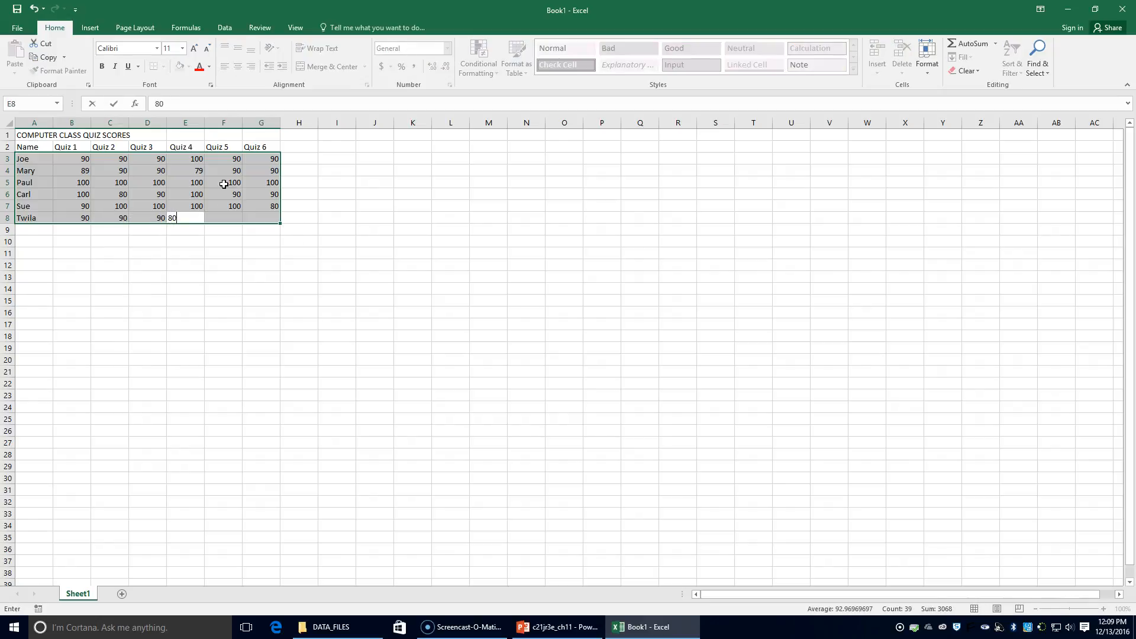
pyautogui.press('Tab')
pyautogui.write('80')
pyautogui.press('Tab')
pyautogui.write('80')
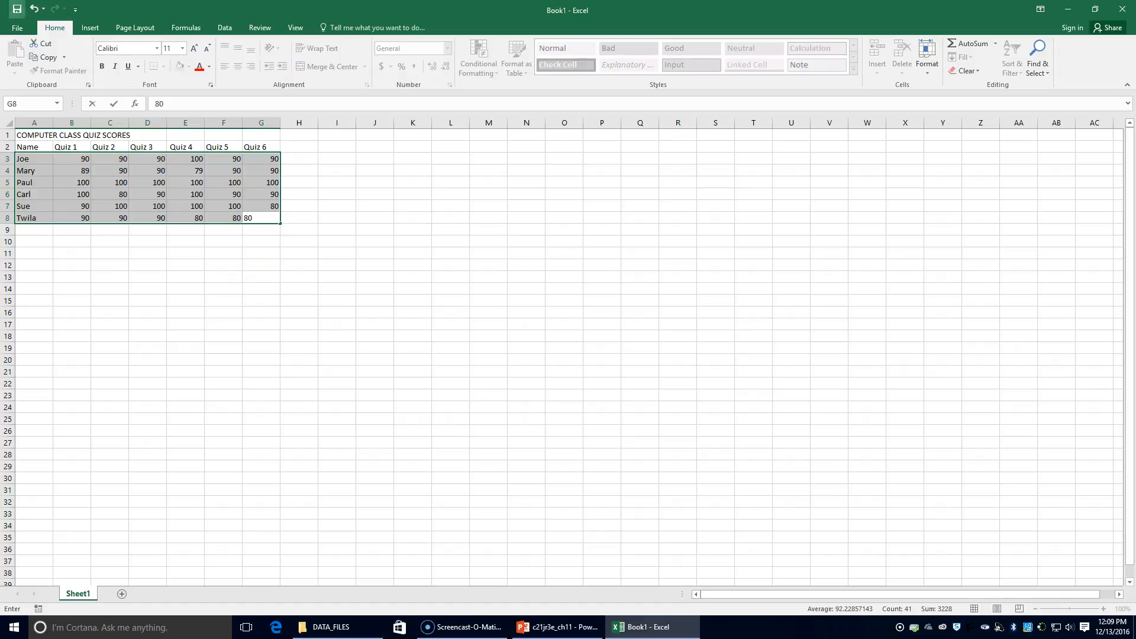
pyautogui.click(86, 195)
# - Merge and center the worksheet title across A1:G1 and format it bold at font size 12
pyautogui.click(30, 136)
pyautogui.moveTo(30, 136); pyautogui.dragTo(289, 133)
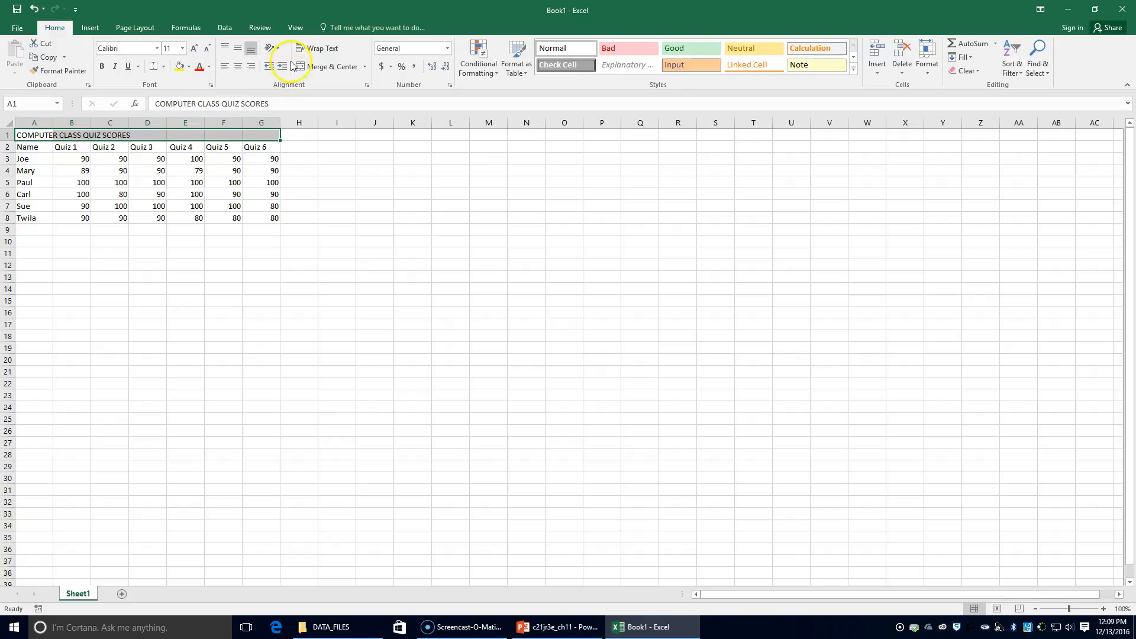
pyautogui.click(316, 67)
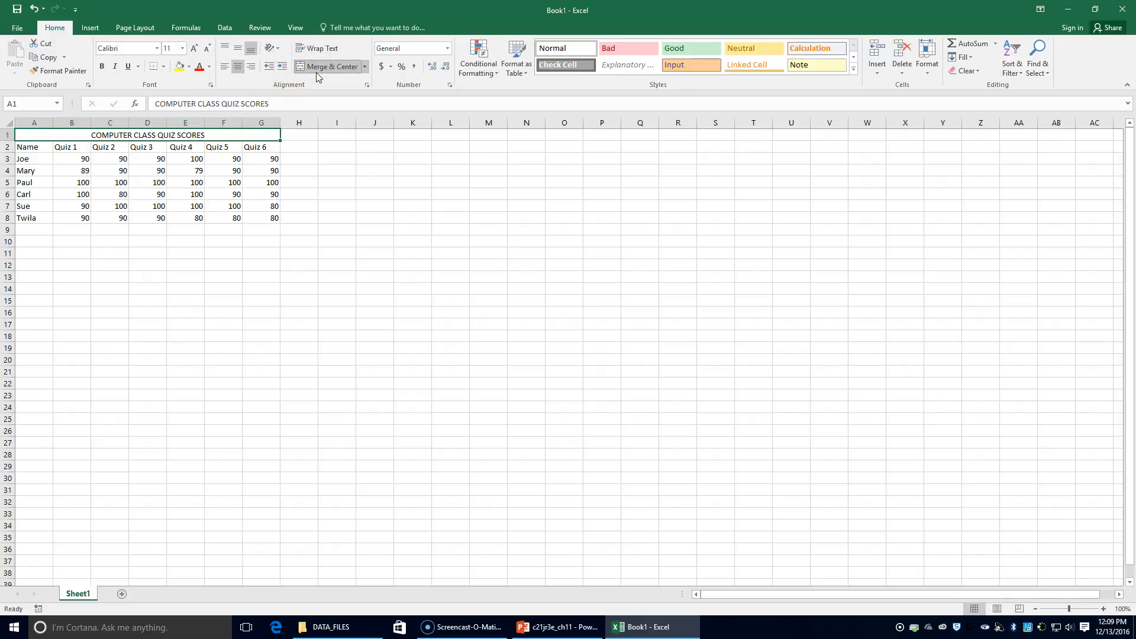
pyautogui.click(193, 49)
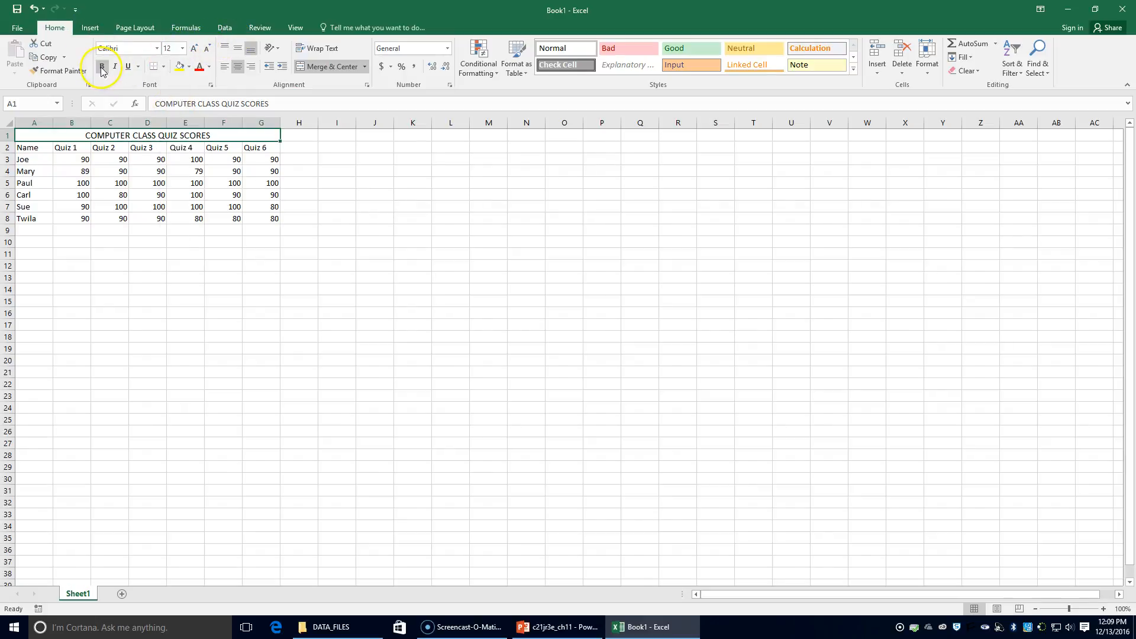
pyautogui.click(102, 71)
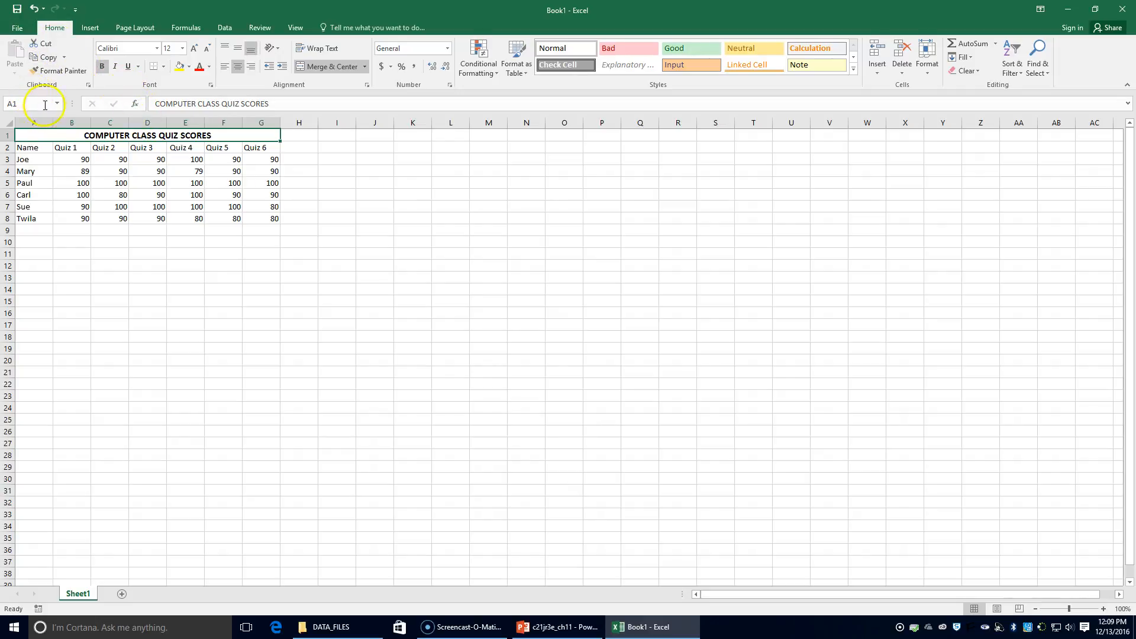
# - Center the column headings in A2:G2 and make them bold
pyautogui.moveTo(43, 149); pyautogui.dragTo(267, 148)
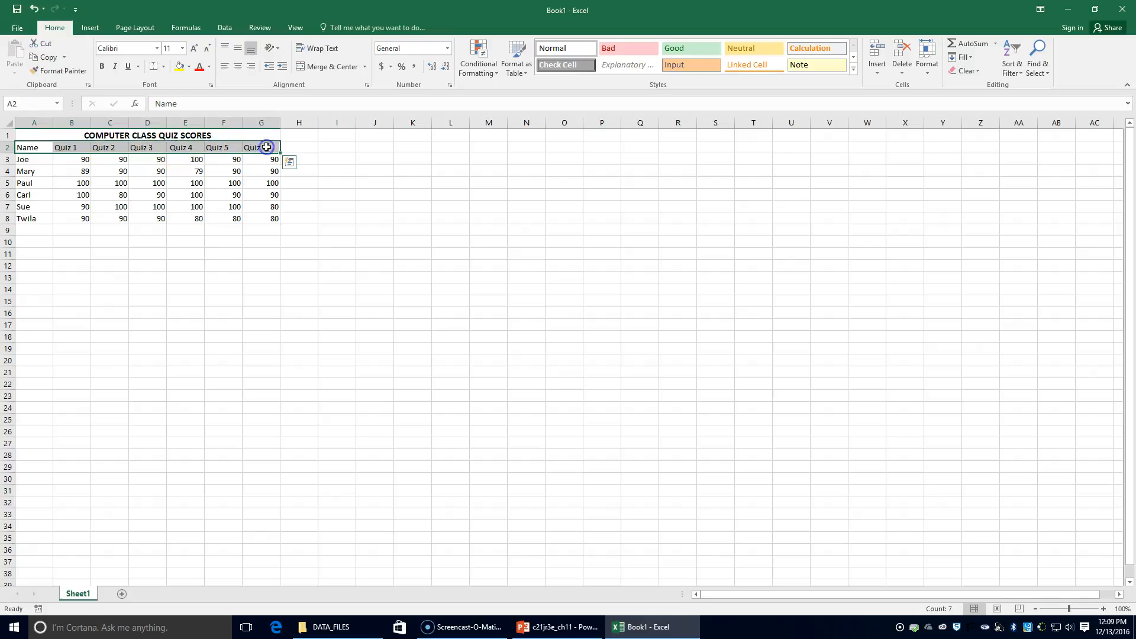
pyautogui.click(237, 67)
pyautogui.click(103, 66)
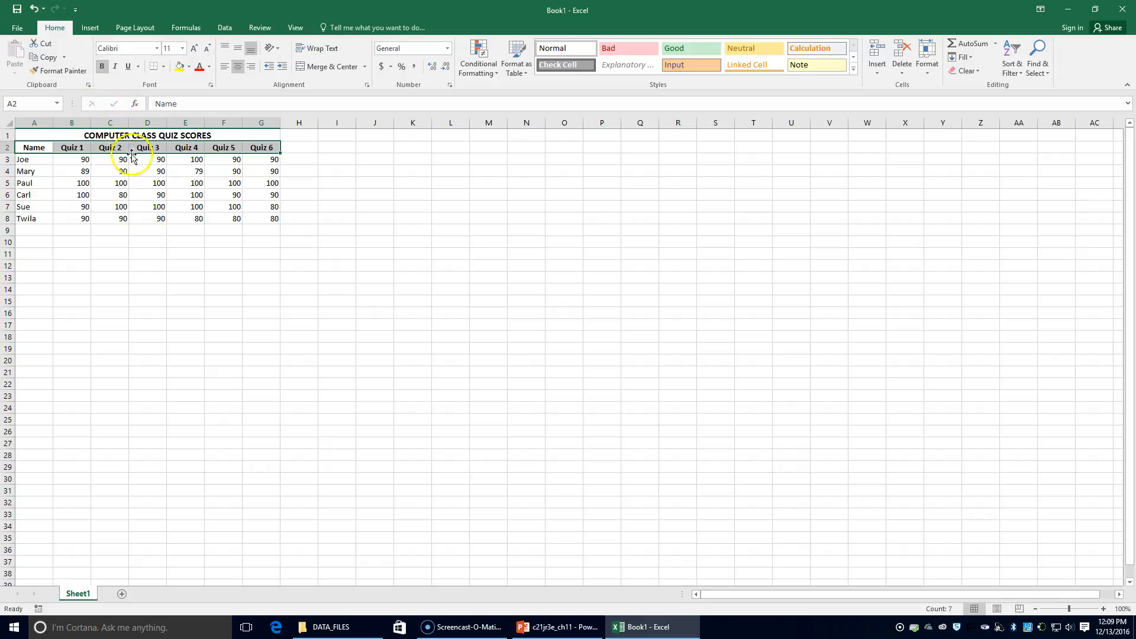
# - Add the column heading Total in cell H2
pyautogui.click(305, 144)
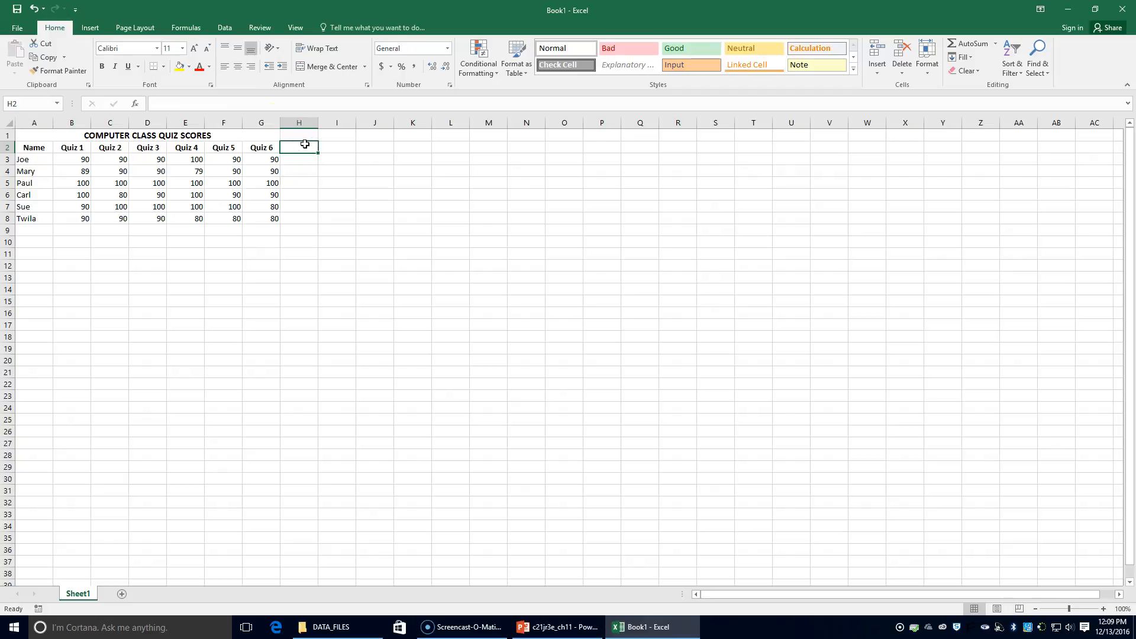
pyautogui.write('Total')
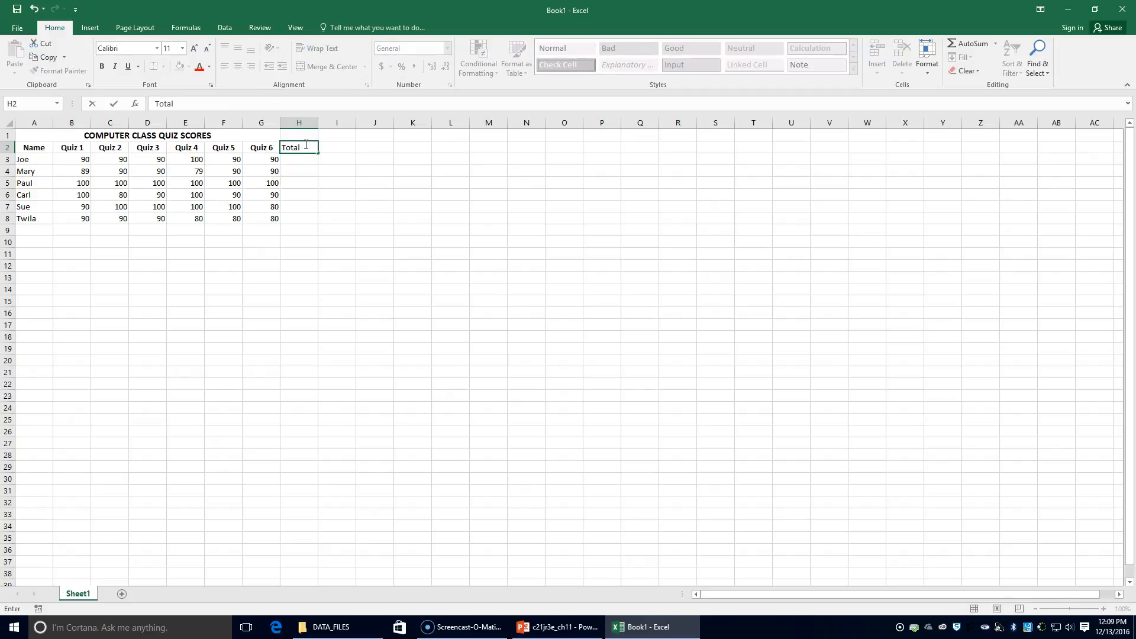
pyautogui.click(322, 191)
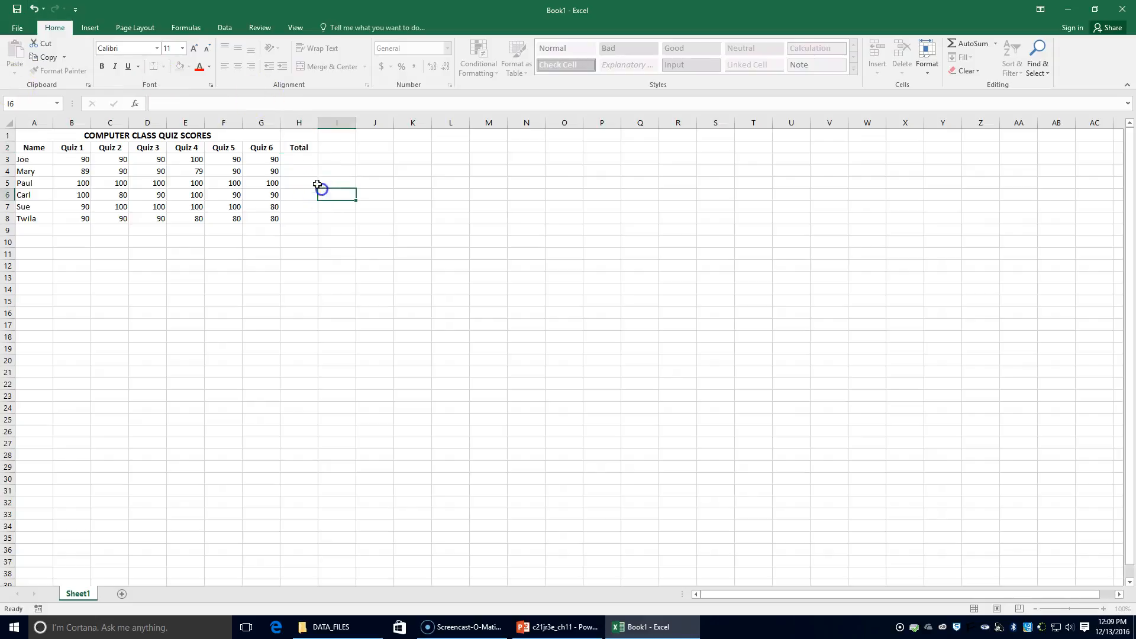
pyautogui.click(300, 145)
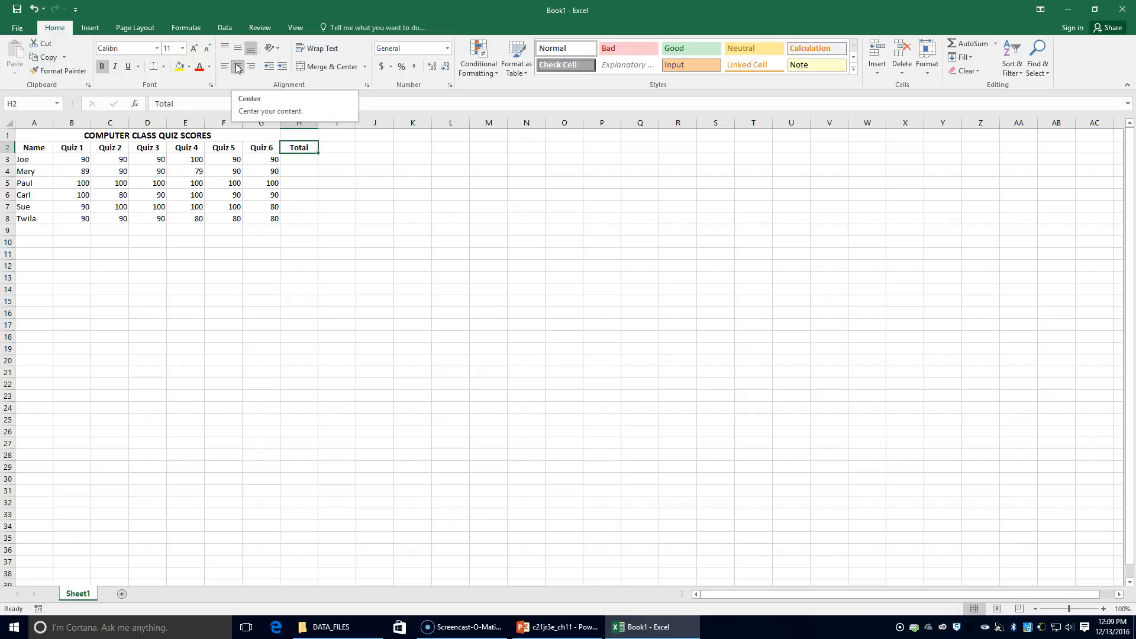
pyautogui.press('Right')
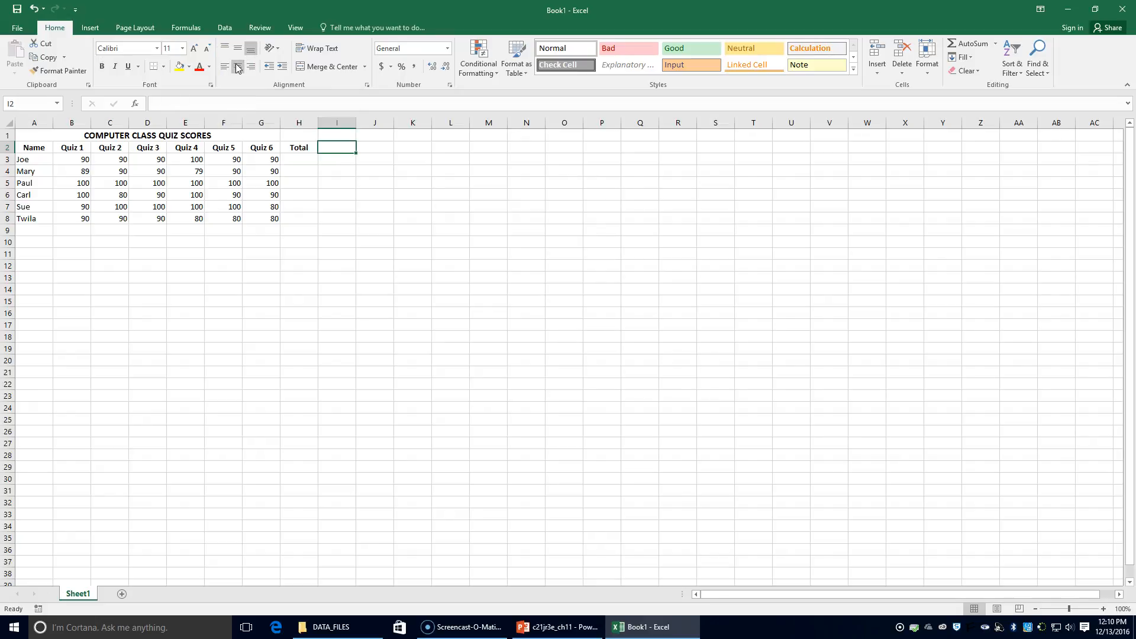
# - Total the first student's quiz scores in cell H3 with an AutoSum of B3:G3
pyautogui.click(301, 156)
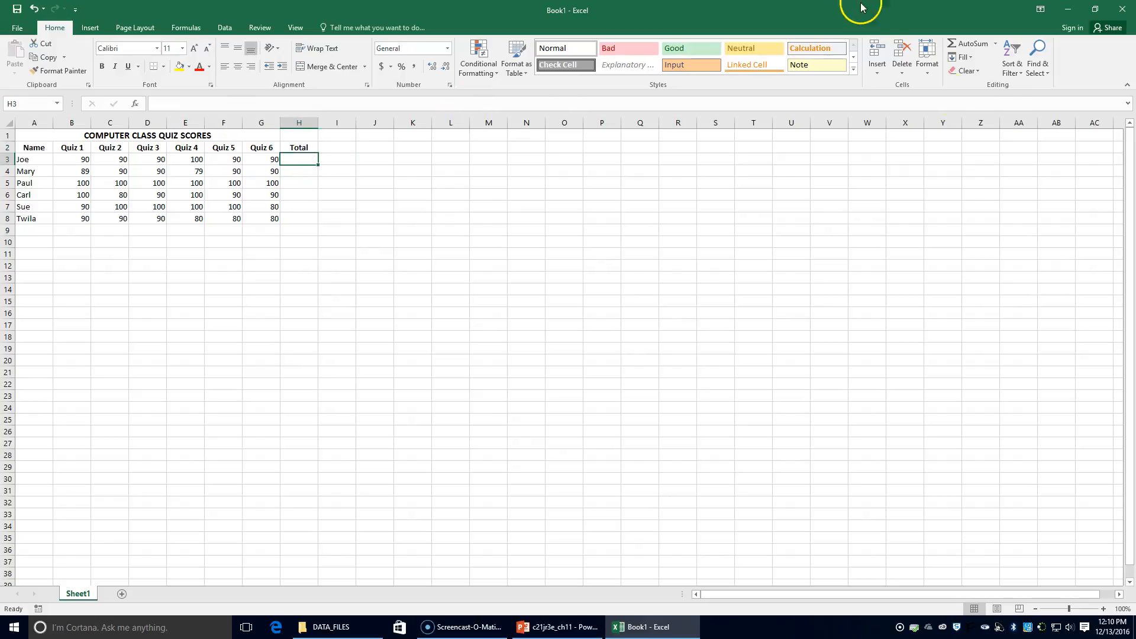
pyautogui.click(960, 43)
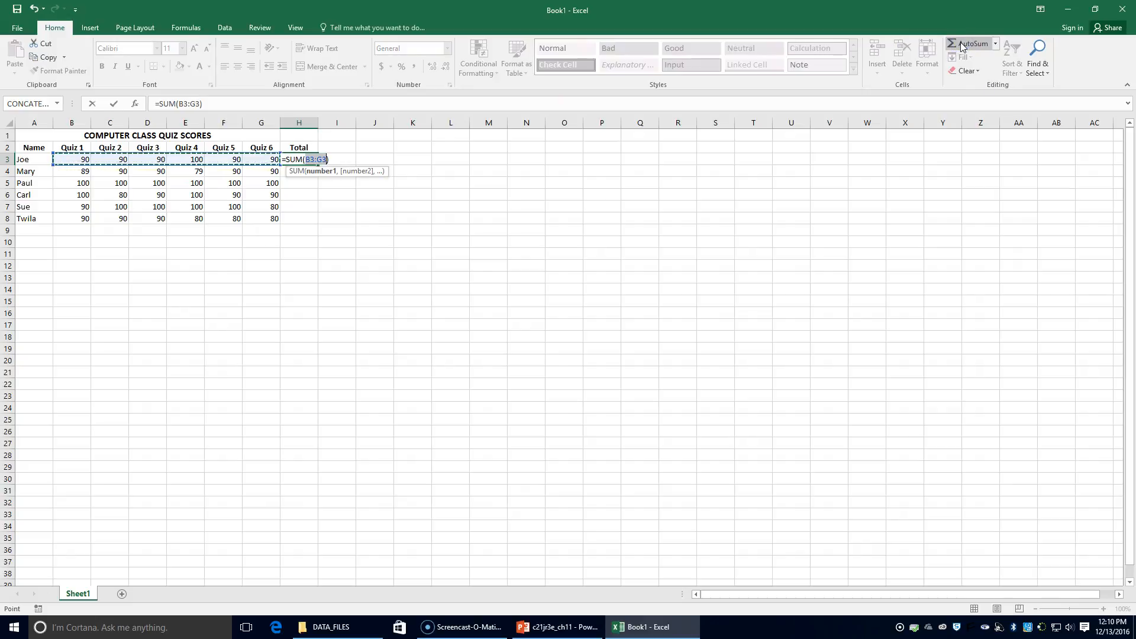
pyautogui.click(996, 44)
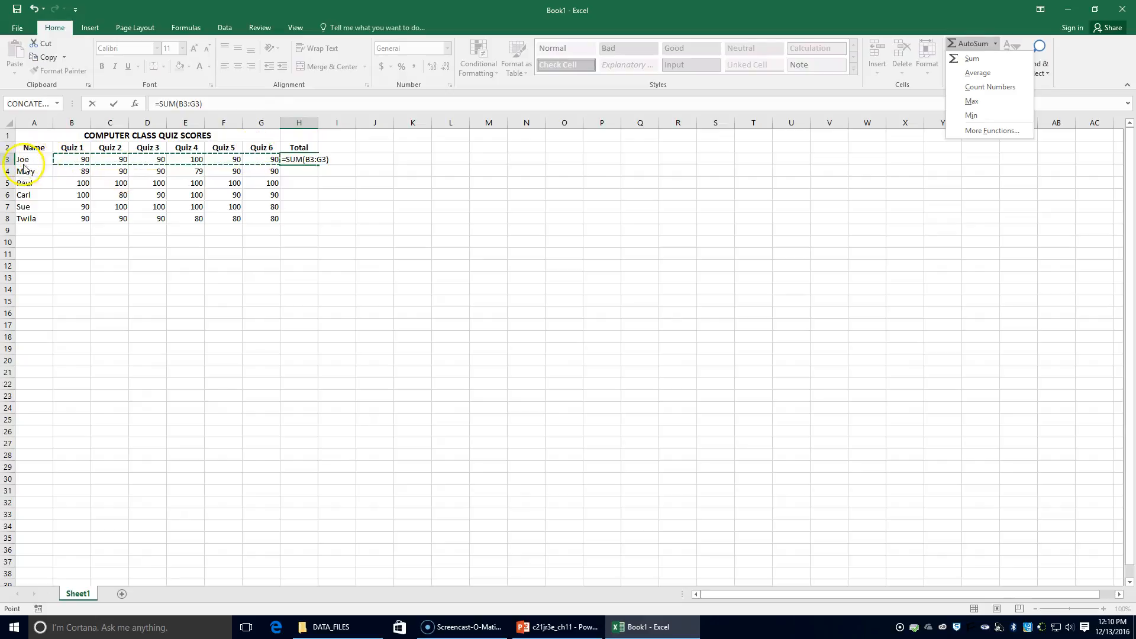
pyautogui.click(72, 160)
pyautogui.moveTo(72, 159); pyautogui.dragTo(263, 159)
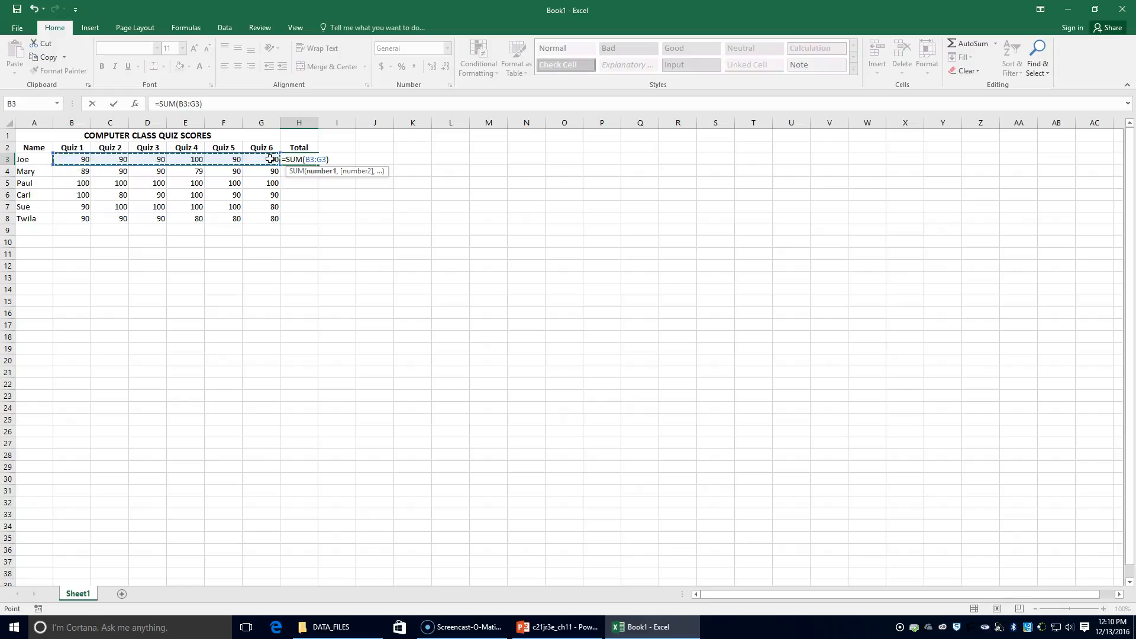
pyautogui.press('Return')
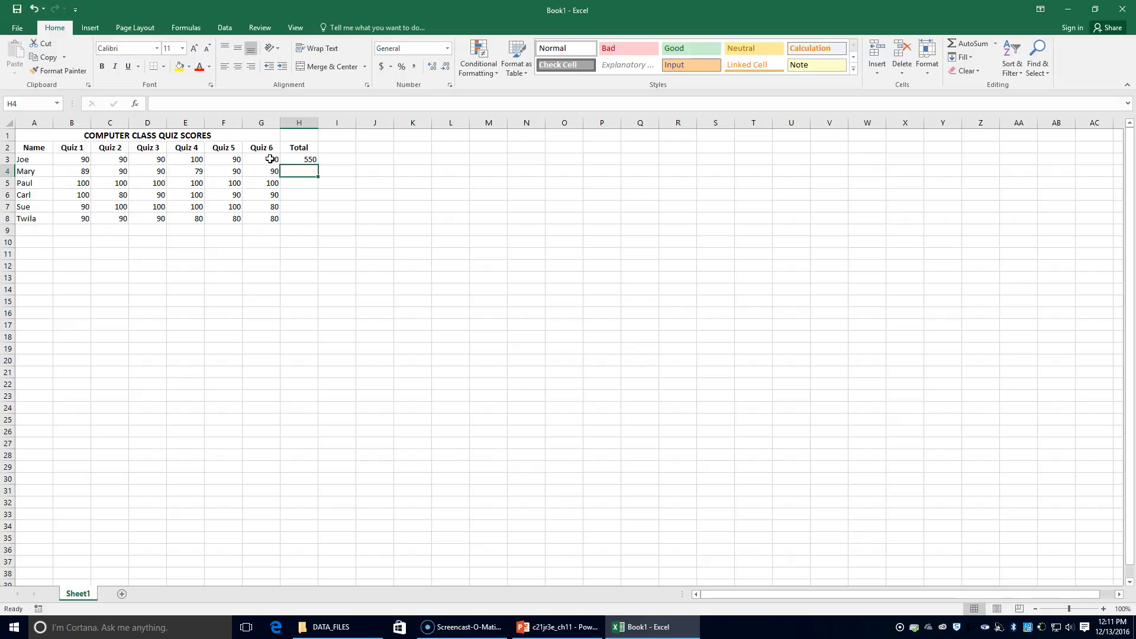
# - Copy the sum formula from H3 to H4:H8 for the remaining students
pyautogui.click(300, 158)
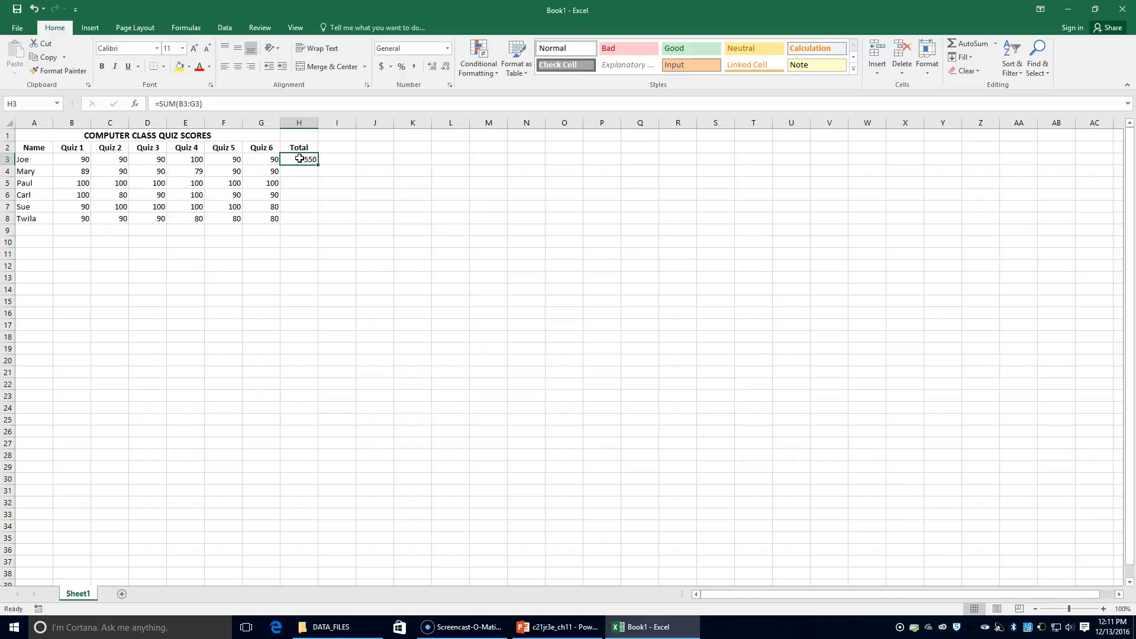
pyautogui.click(44, 58)
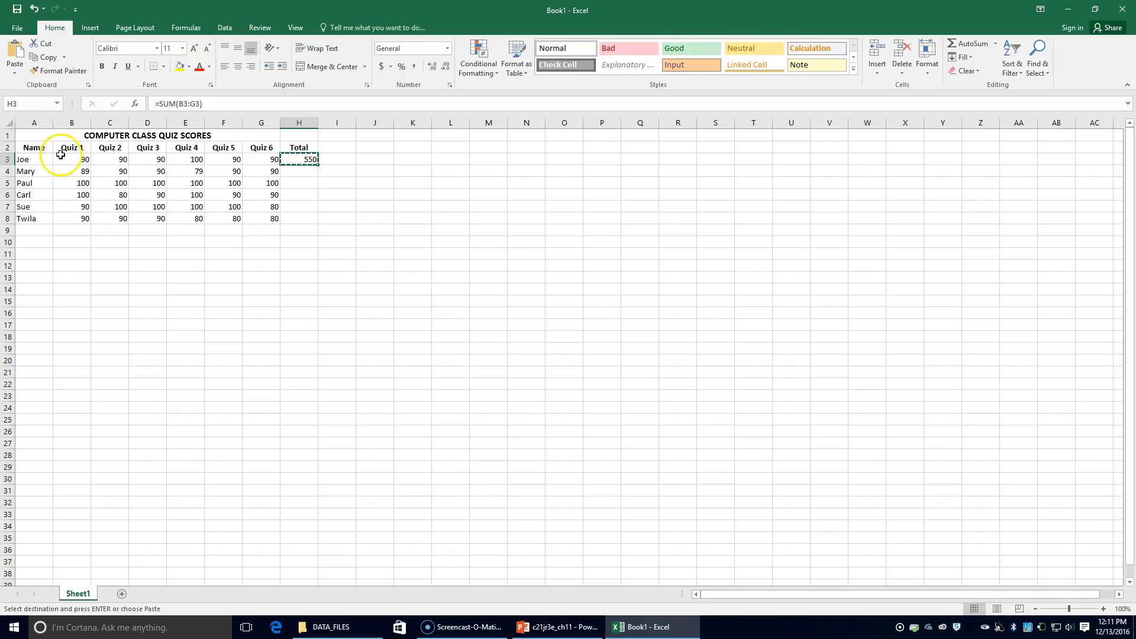
pyautogui.moveTo(299, 170); pyautogui.dragTo(296, 213)
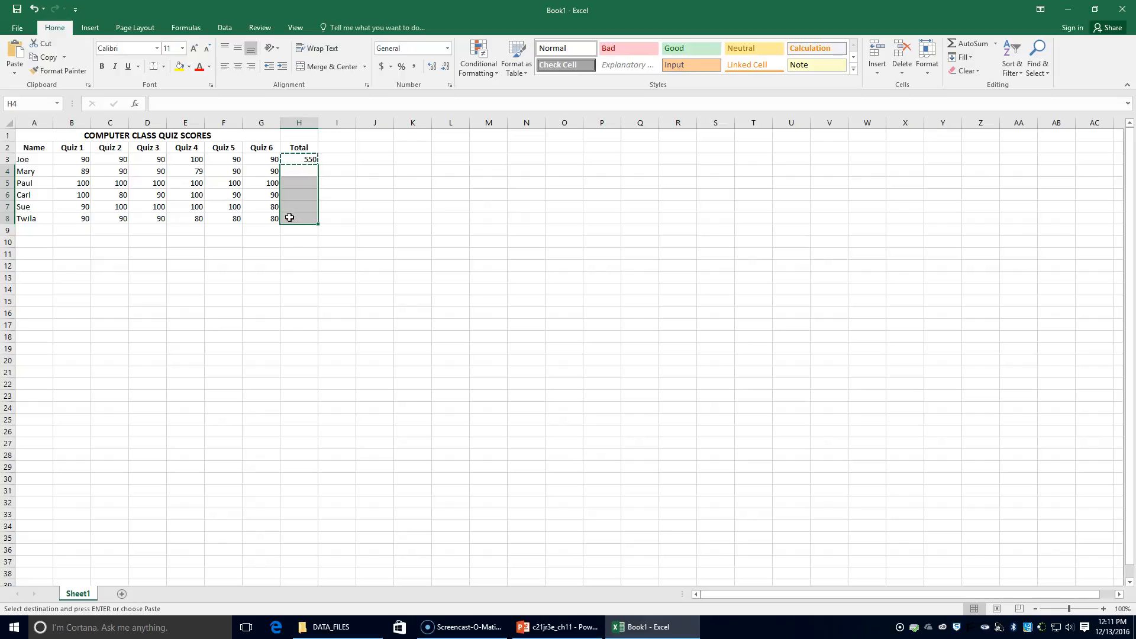
pyautogui.click(16, 51)
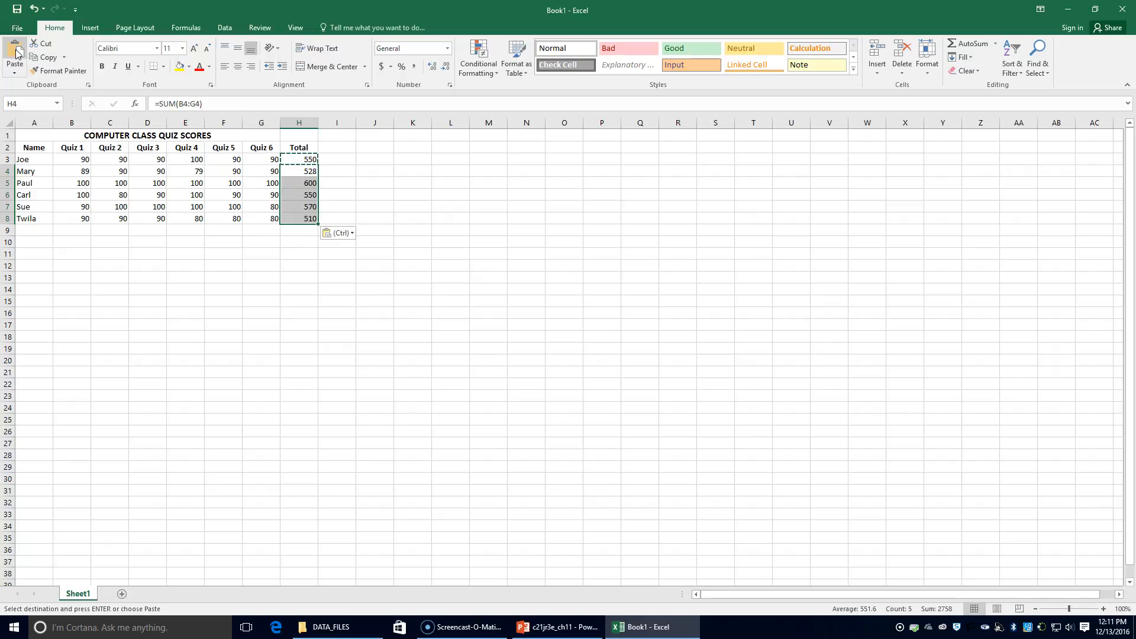
pyautogui.press('Escape')
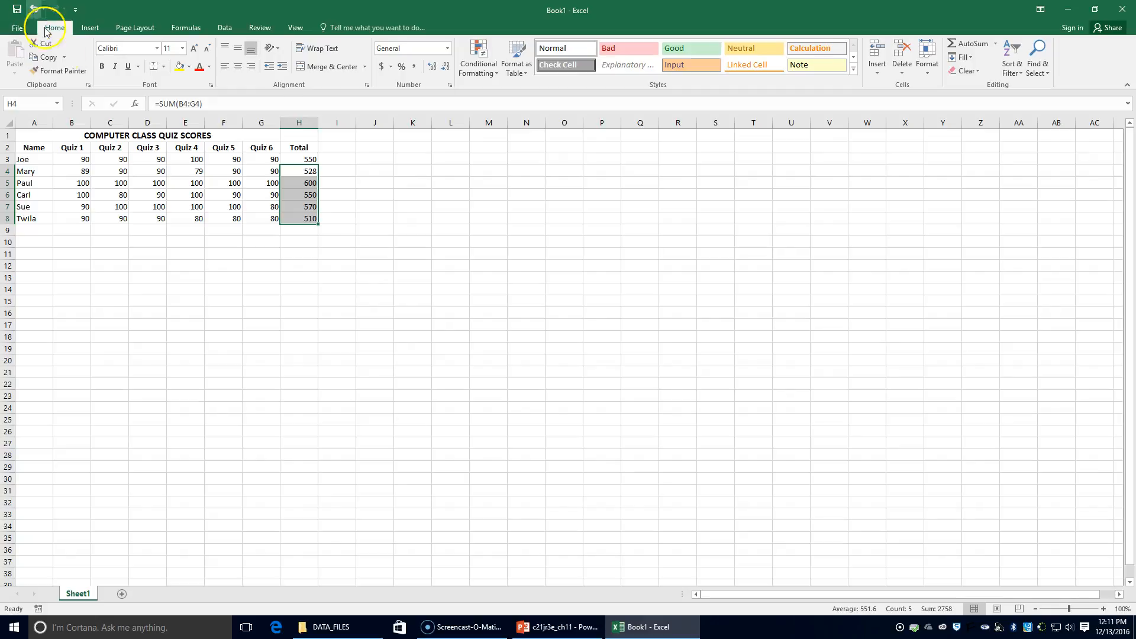
# - Add the column heading Average in cell I2 and select cell I3 below it
pyautogui.click(341, 149)
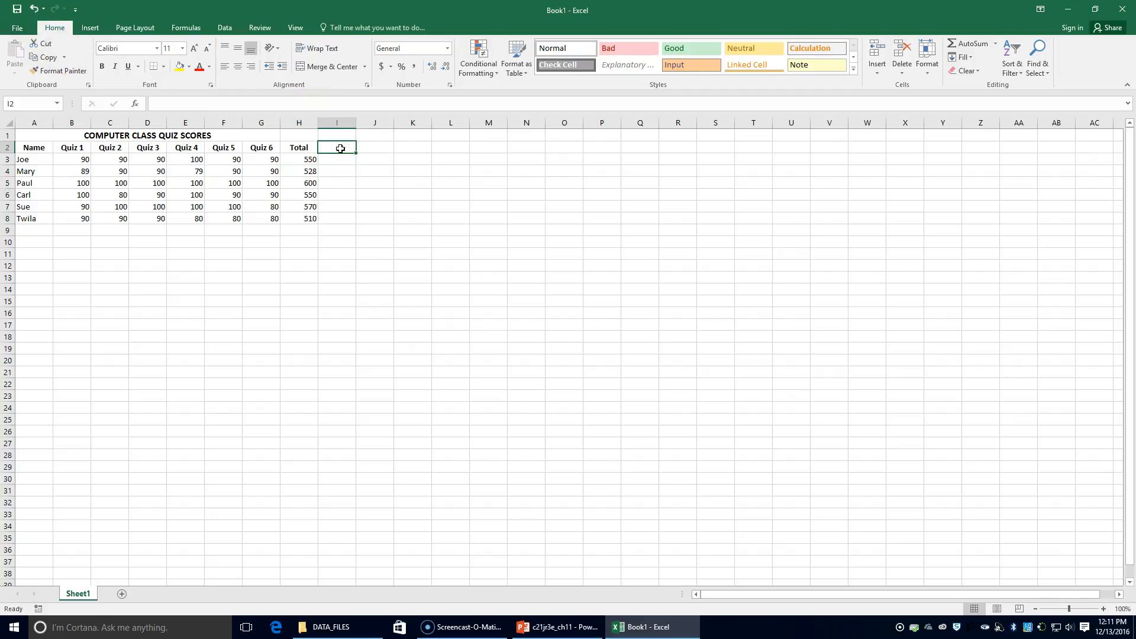
pyautogui.write('Average')
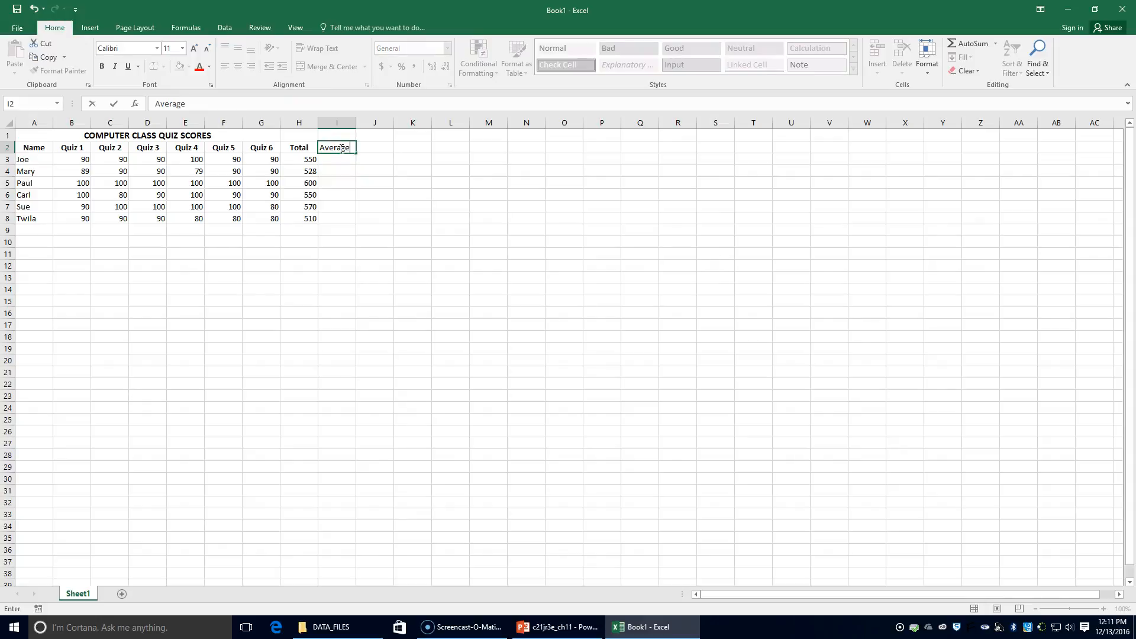
pyautogui.press('Tab')
pyautogui.click(339, 150)
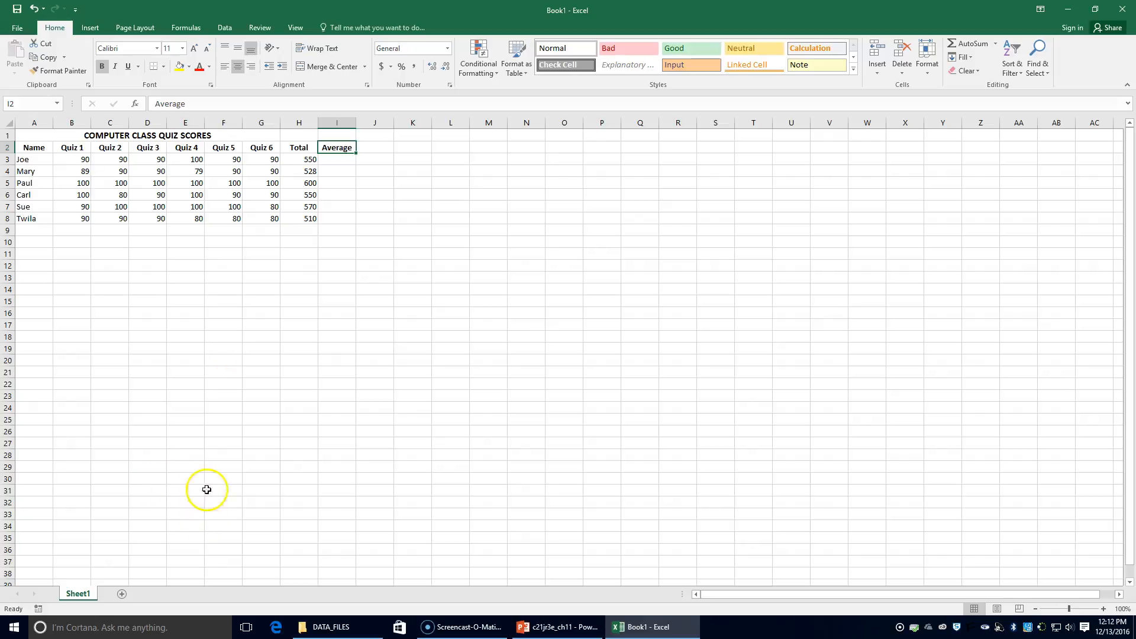
pyautogui.click(330, 159)
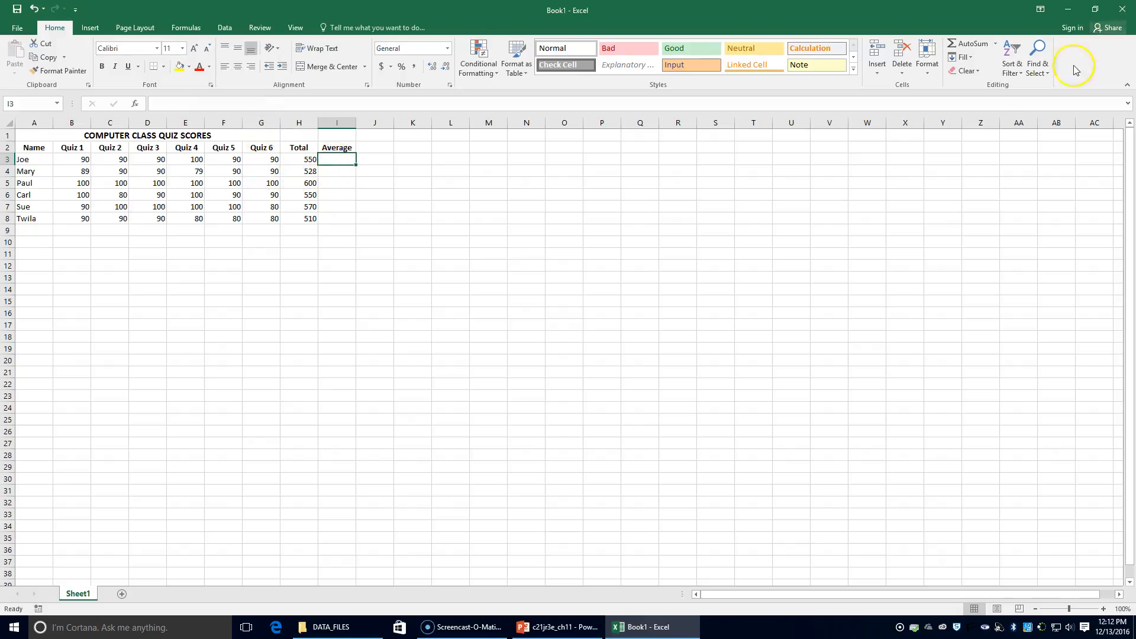
# - Average the first student's quiz scores in cell I3 with the AVERAGE function over B3:G3, leaving out the total
pyautogui.click(997, 45)
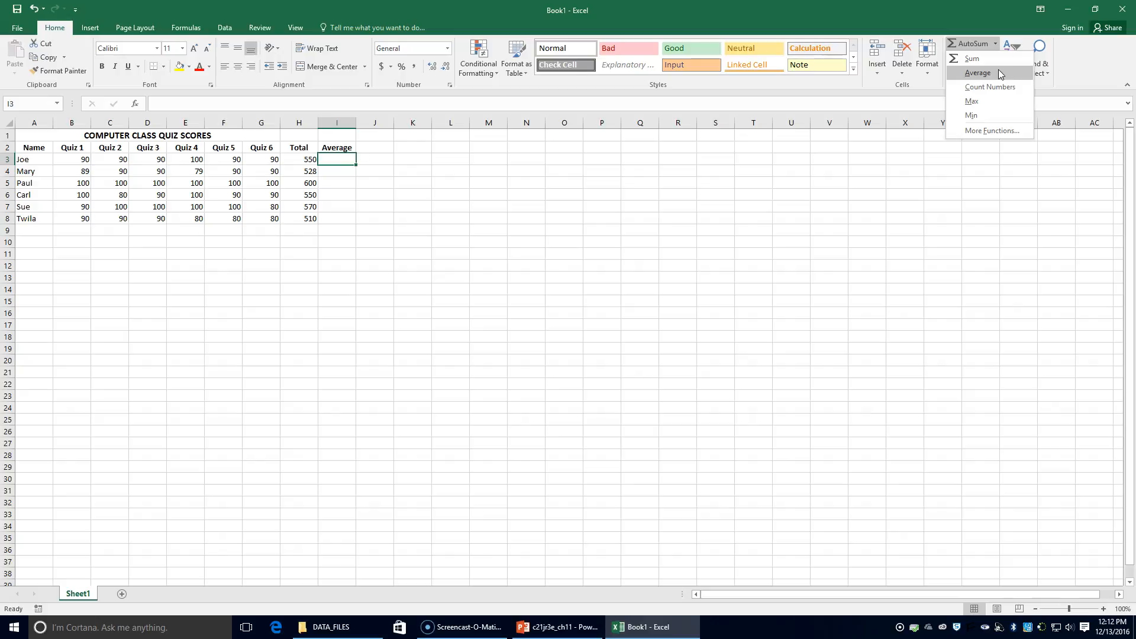
pyautogui.click(999, 72)
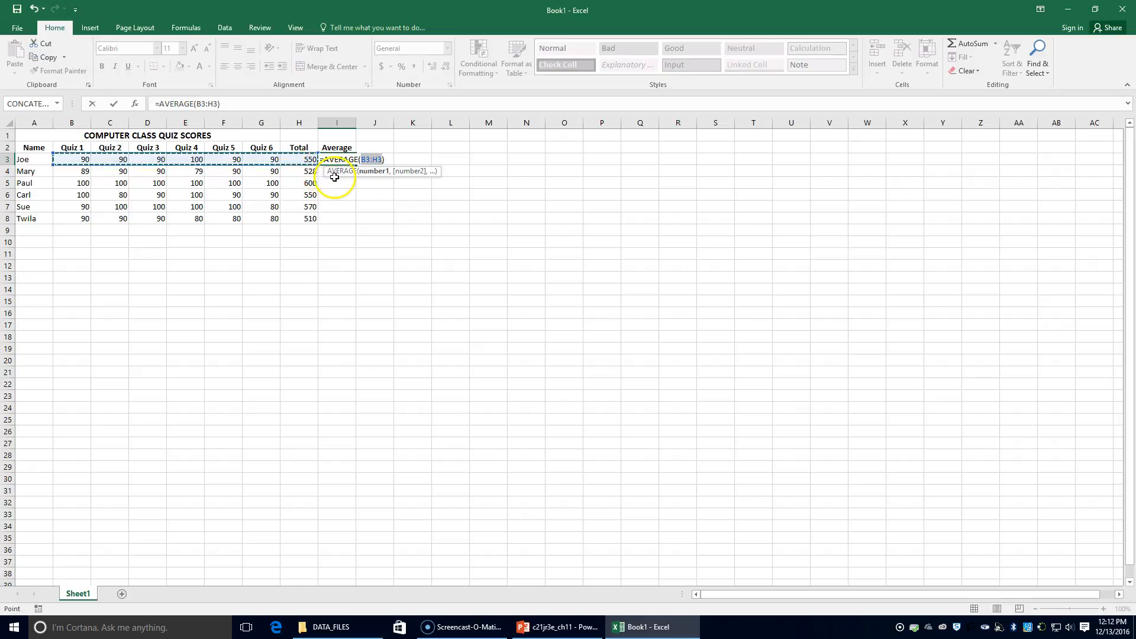
pyautogui.click(65, 160)
pyautogui.moveTo(71, 160); pyautogui.dragTo(262, 165)
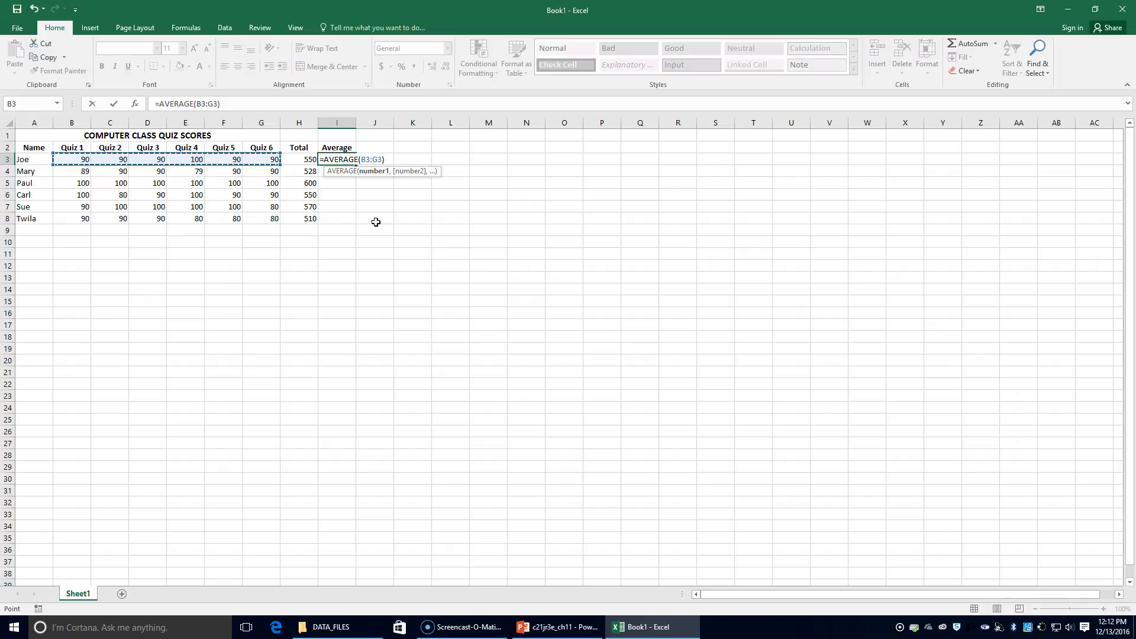
pyautogui.press('Return')
# - Copy the average formula from I3 to I4:I8 for the remaining students
pyautogui.click(345, 160)
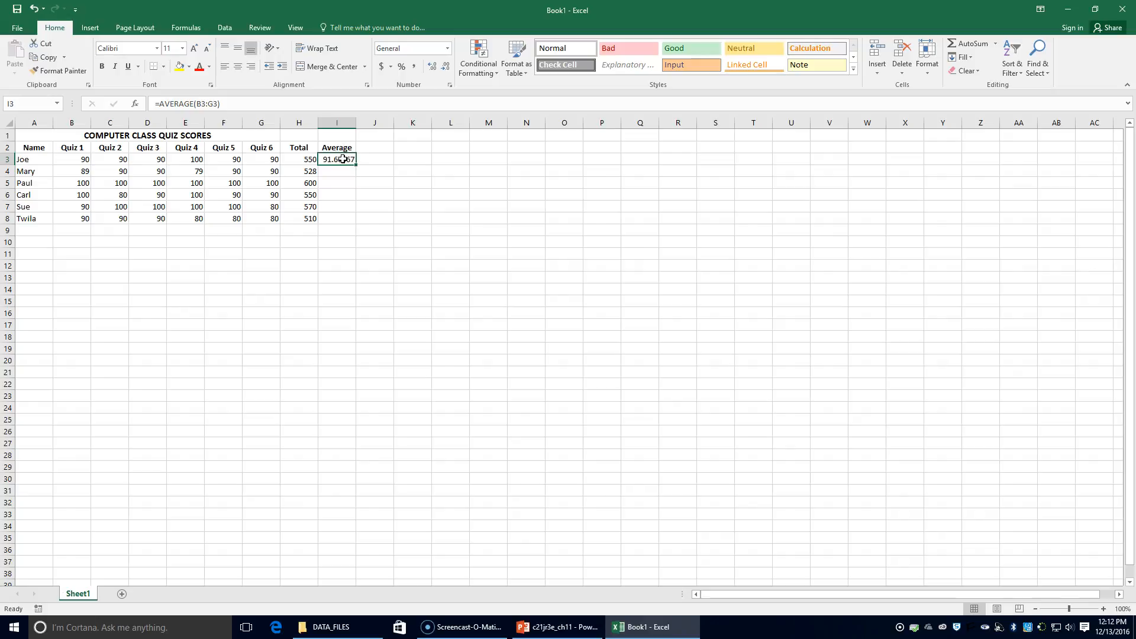
pyautogui.click(44, 57)
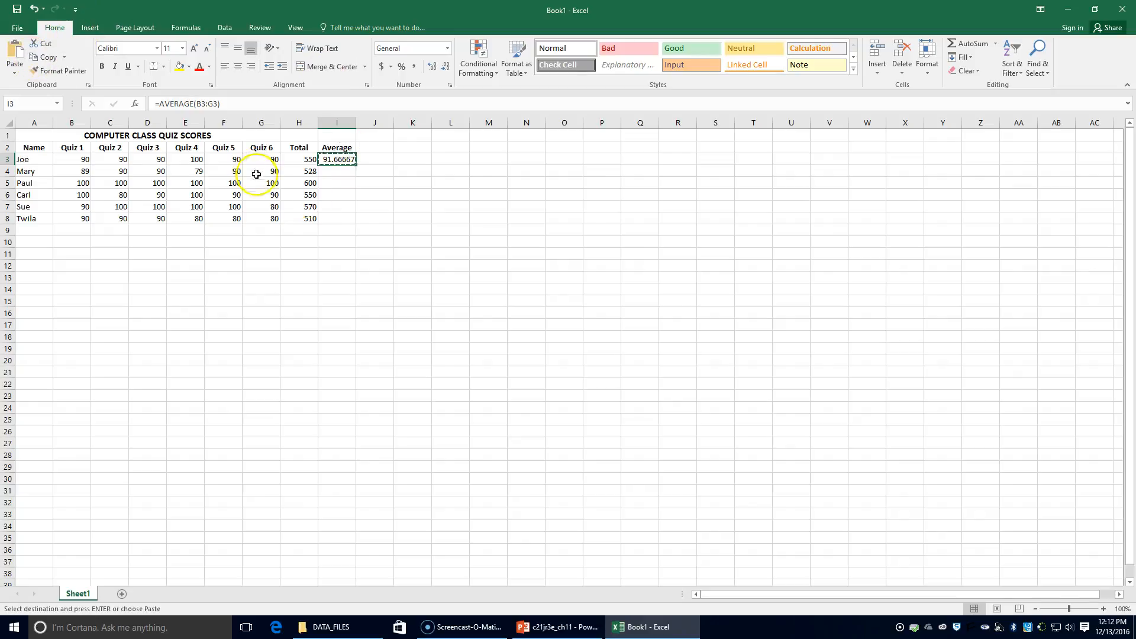
pyautogui.moveTo(337, 173); pyautogui.dragTo(339, 216)
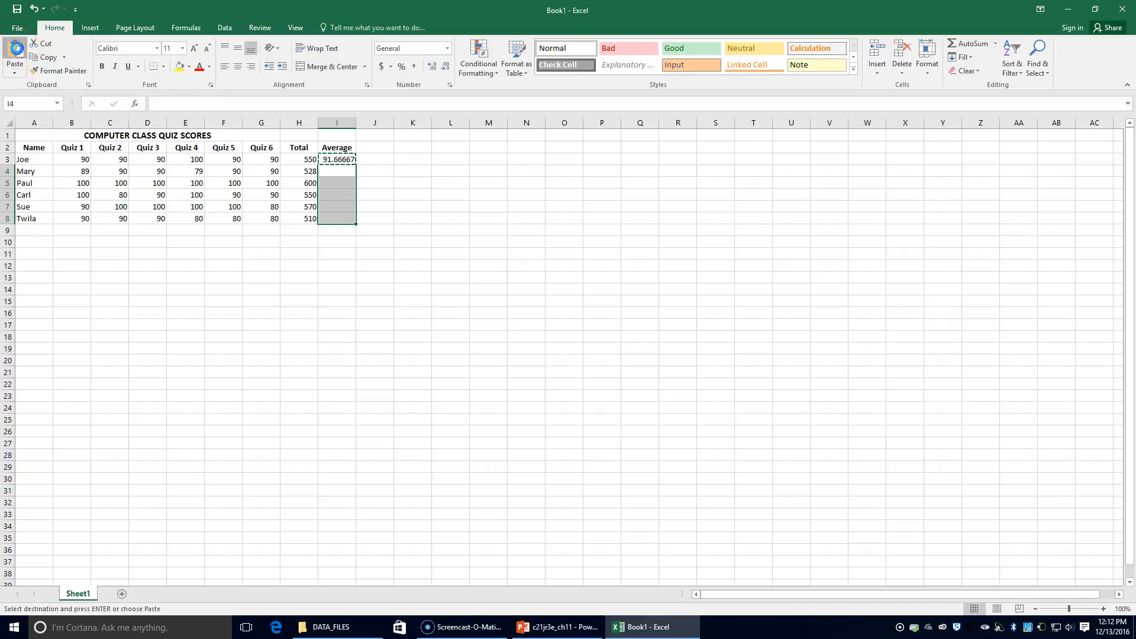
pyautogui.click(16, 50)
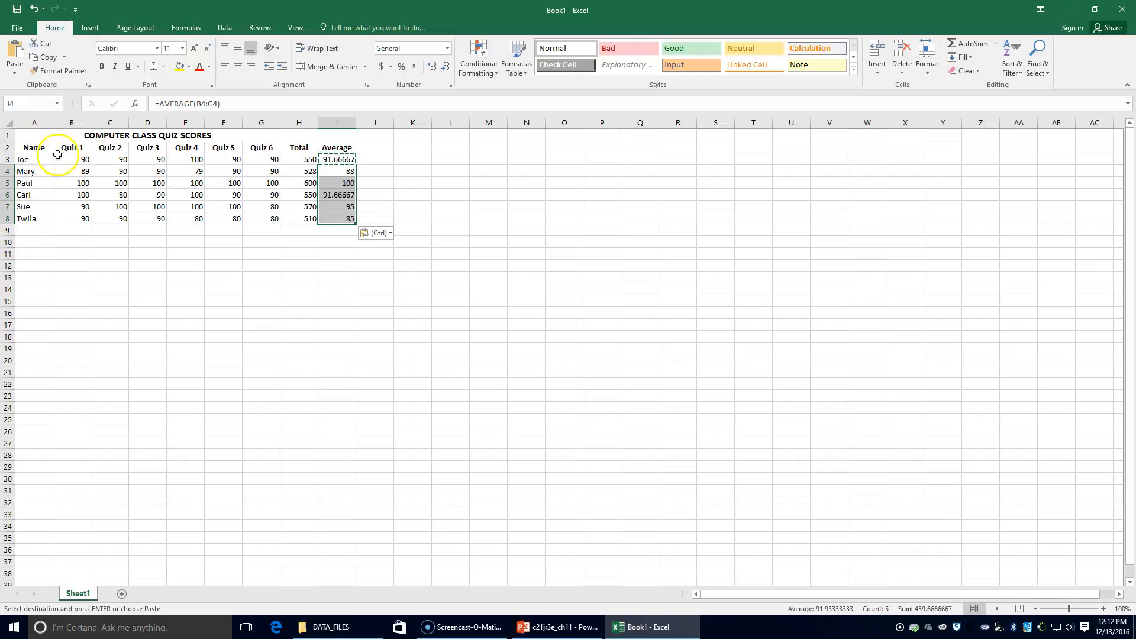
# - Add the row label MIN in cell A9 and calculate the lowest Quiz 1 score in B9 with MIN of B3:B8
pyautogui.click(24, 235)
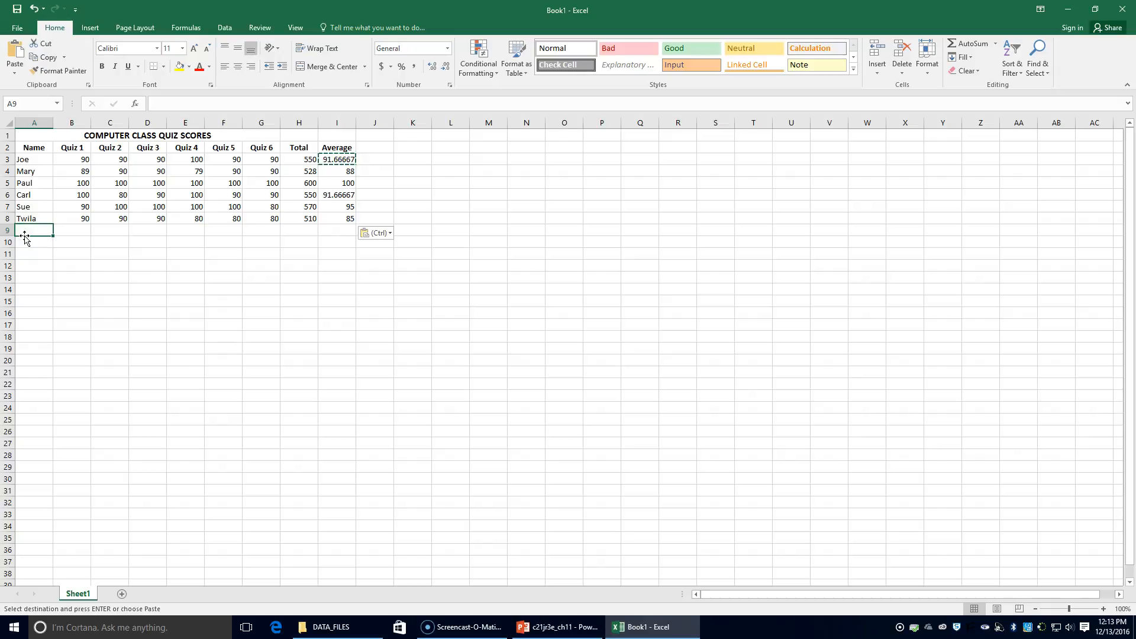
pyautogui.write('Mary')
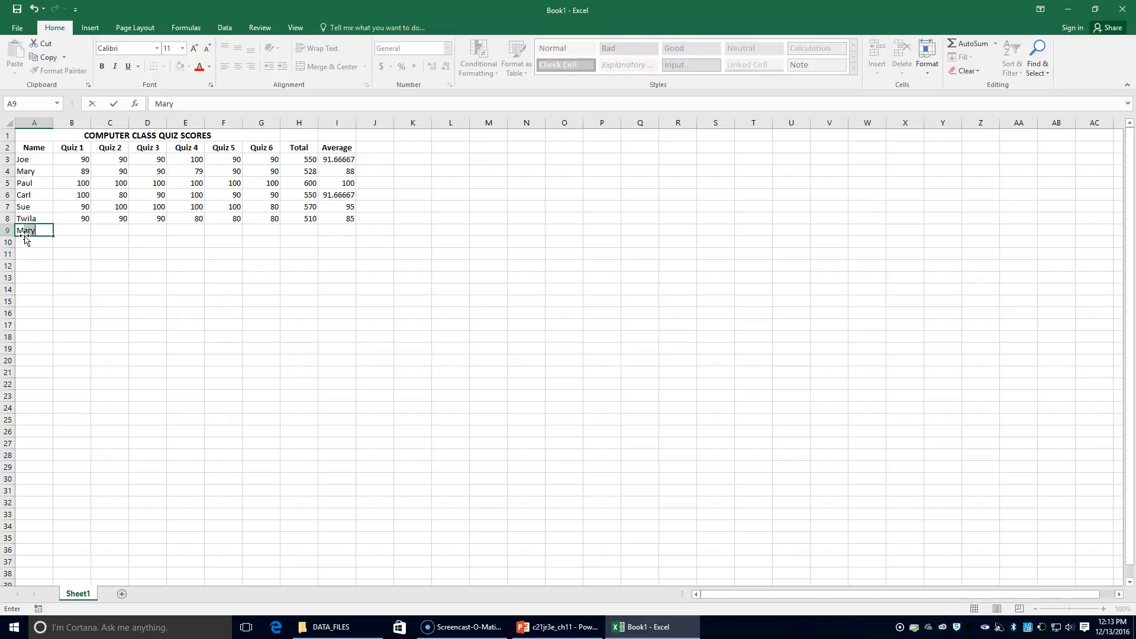
pyautogui.write('IN')
pyautogui.click(64, 234)
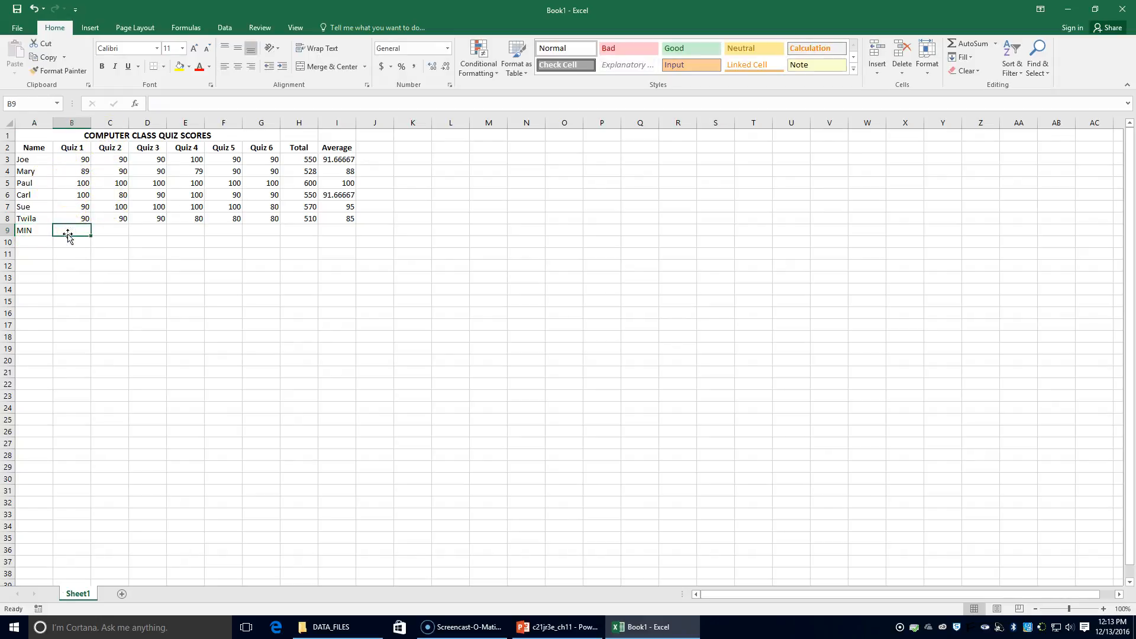
pyautogui.click(997, 44)
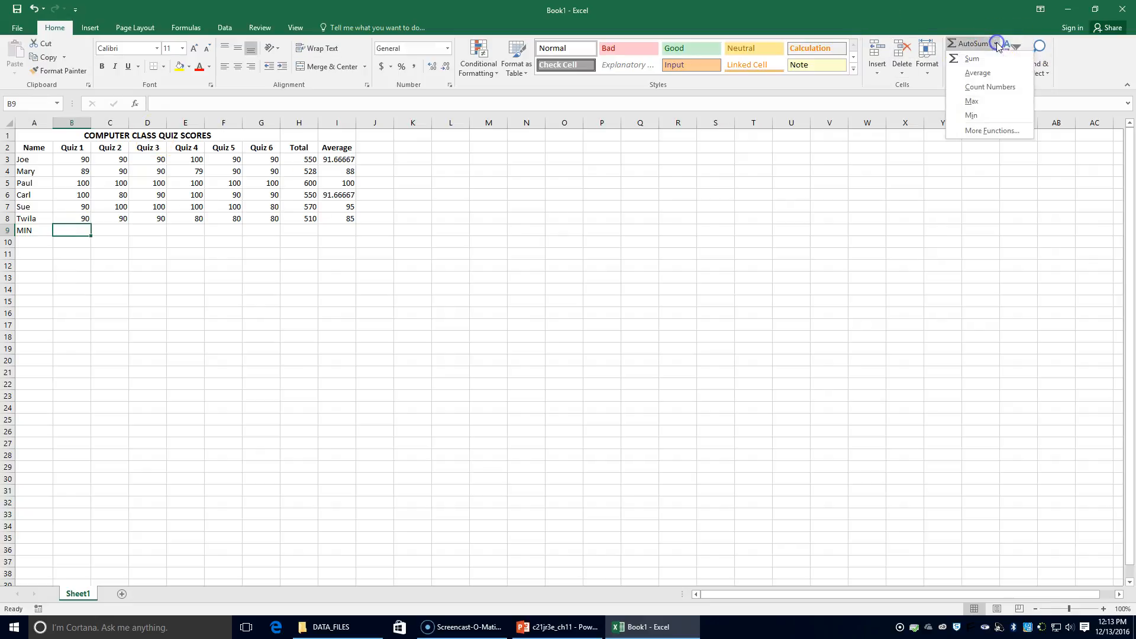
pyautogui.click(992, 118)
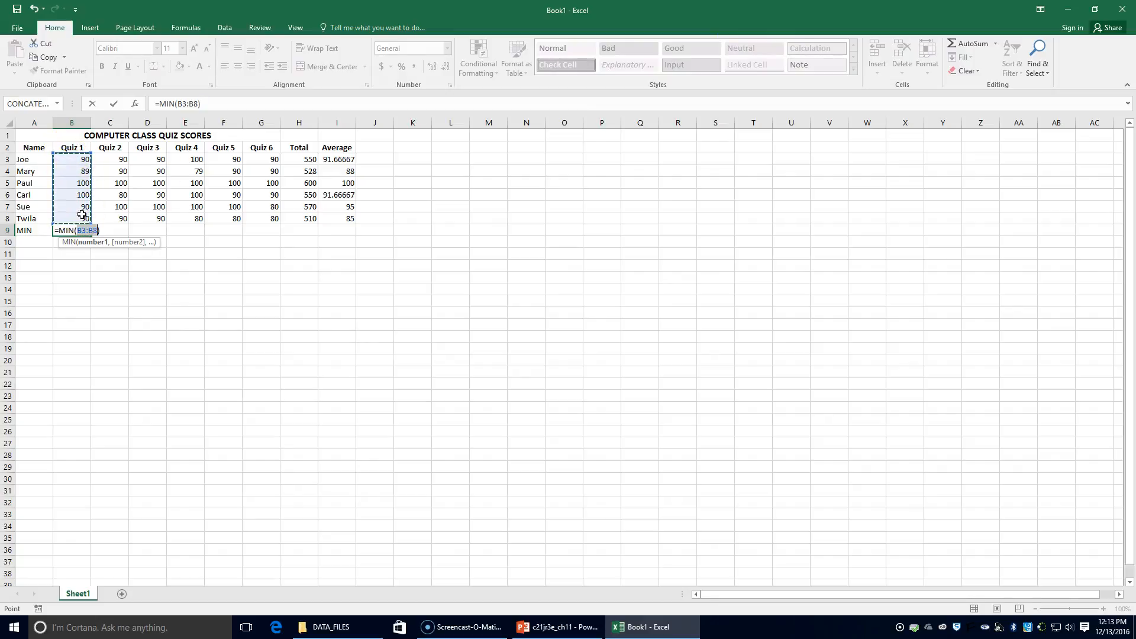
pyautogui.press('Return')
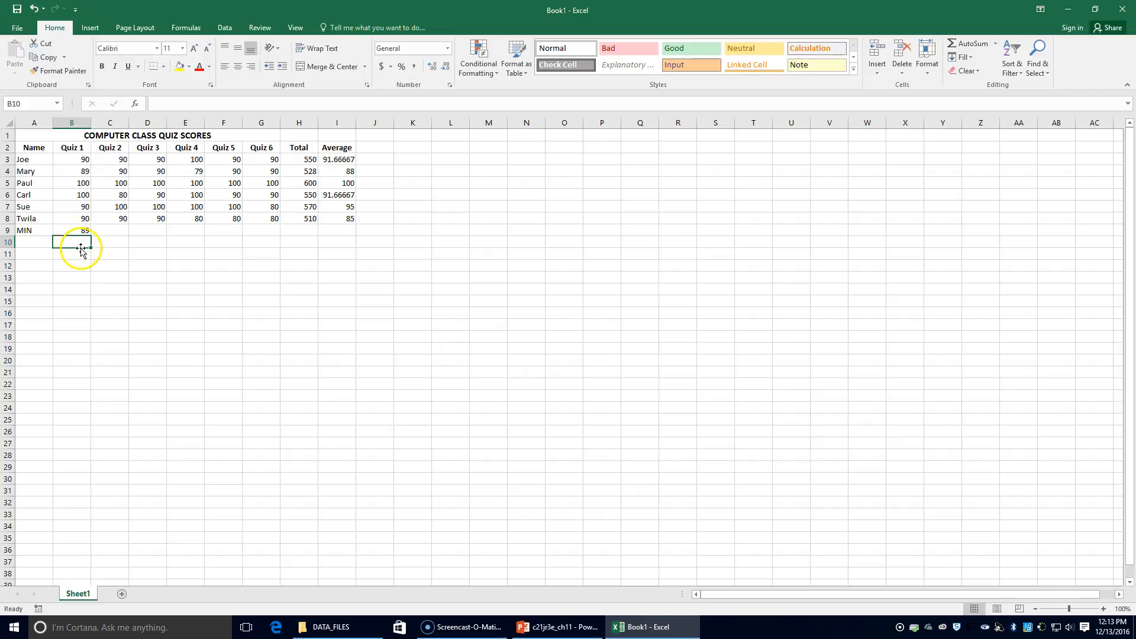
# - Copy the MIN formula from B9 to C9:G9 for the other quizzes
pyautogui.click(78, 233)
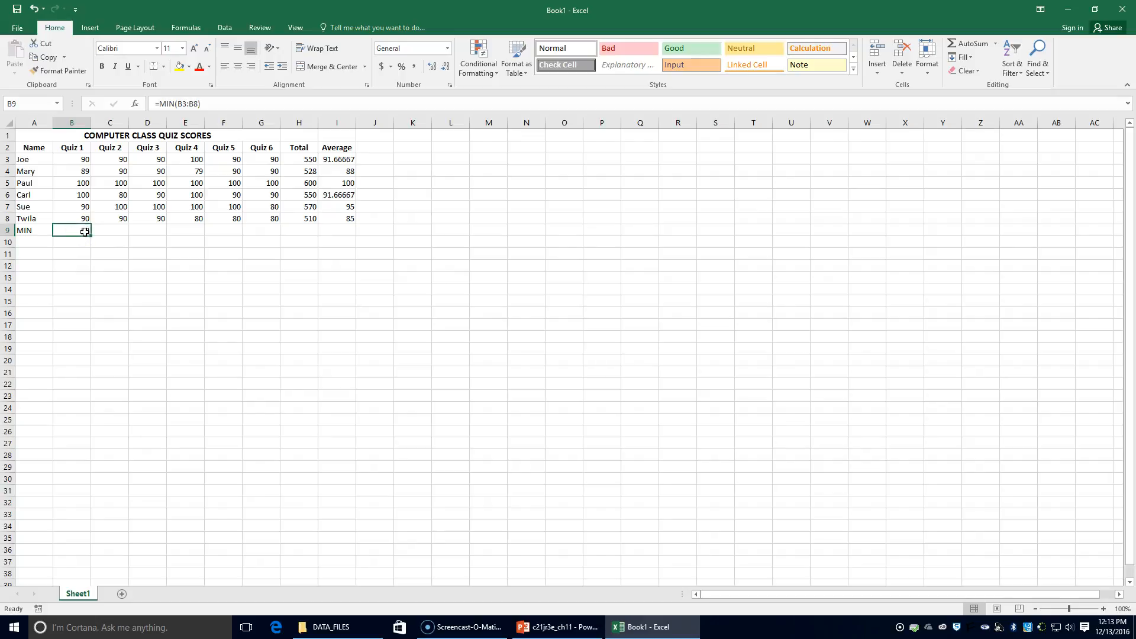
pyautogui.click(76, 230)
pyautogui.click(45, 57)
pyautogui.moveTo(114, 231); pyautogui.dragTo(268, 229)
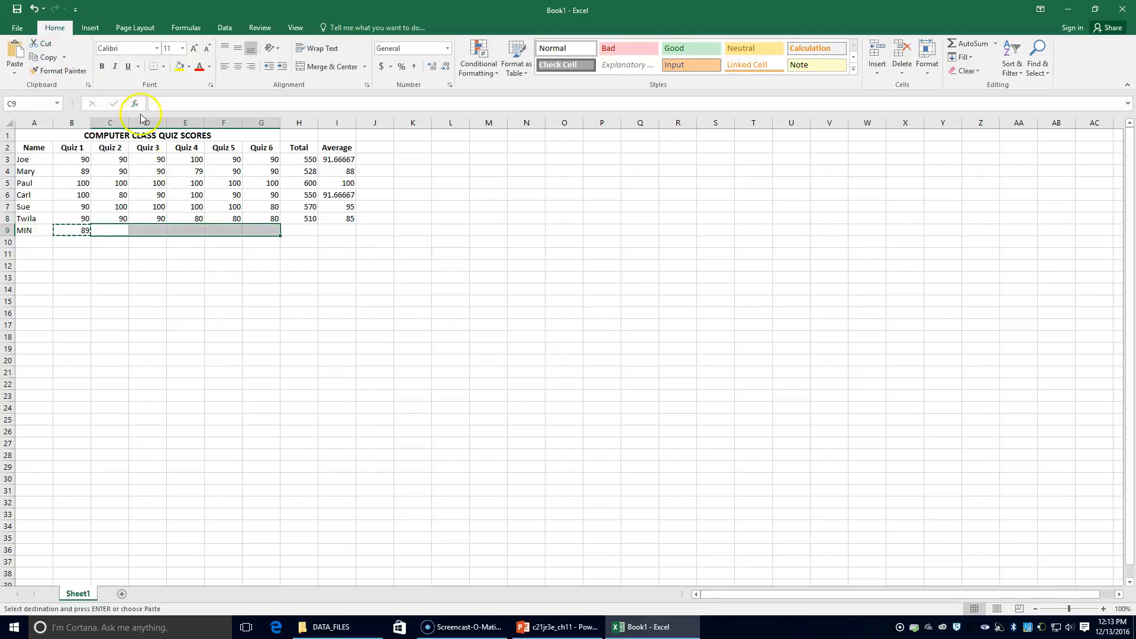
pyautogui.click(14, 54)
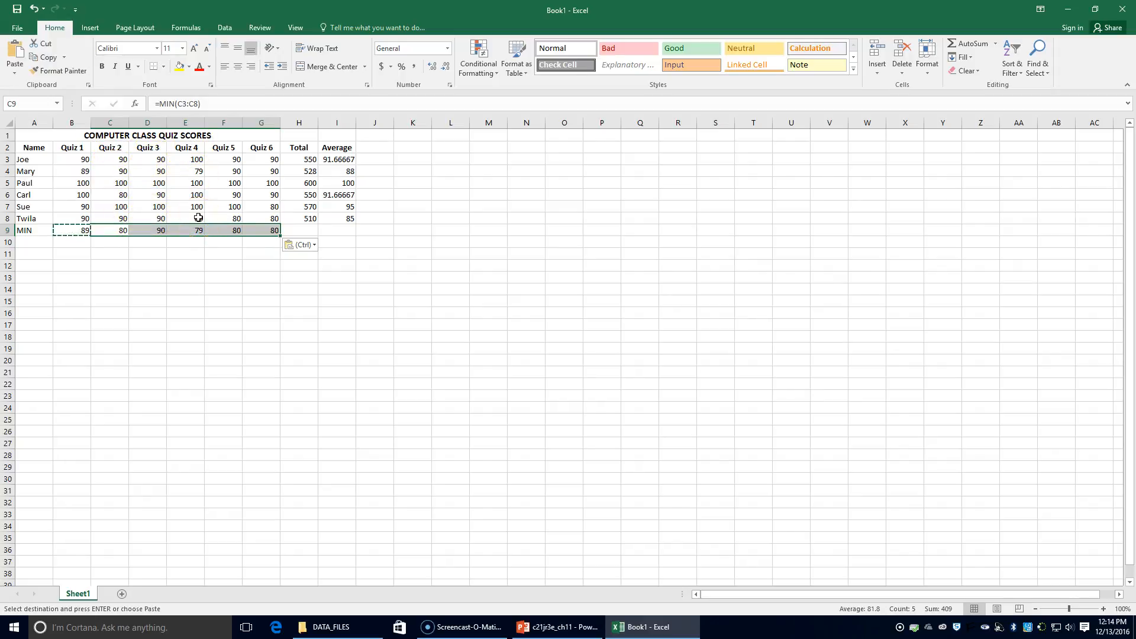
# - Add the row label MAX in cell A10 and calculate the highest Quiz 1 score in B10 with MAX of B3:B8
pyautogui.click(43, 242)
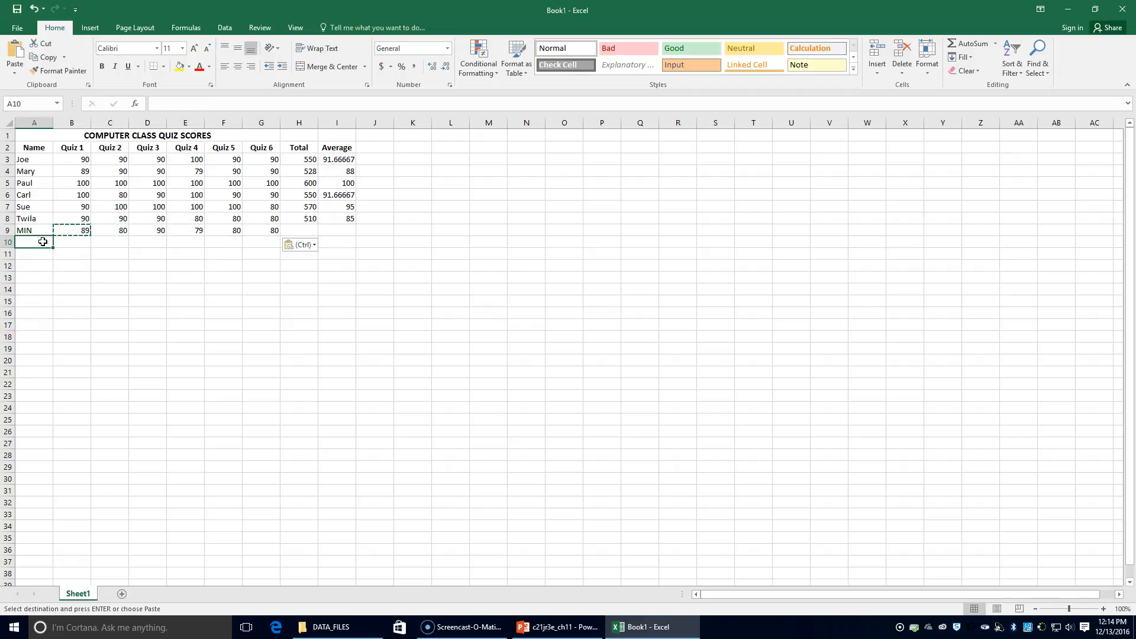
pyautogui.write('MAX')
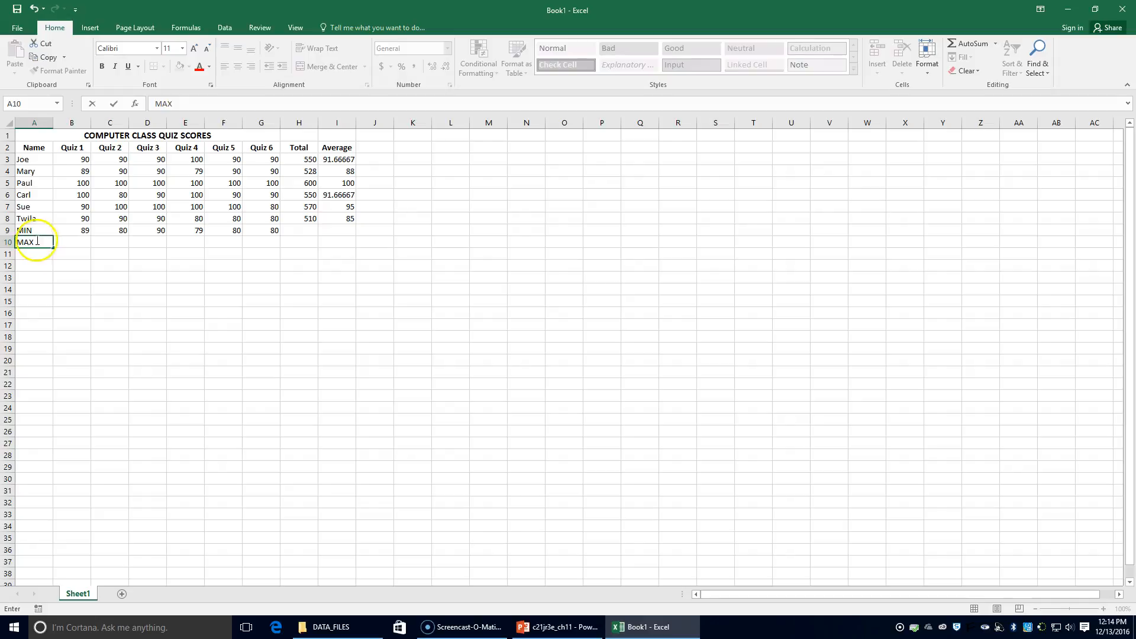
pyautogui.click(93, 238)
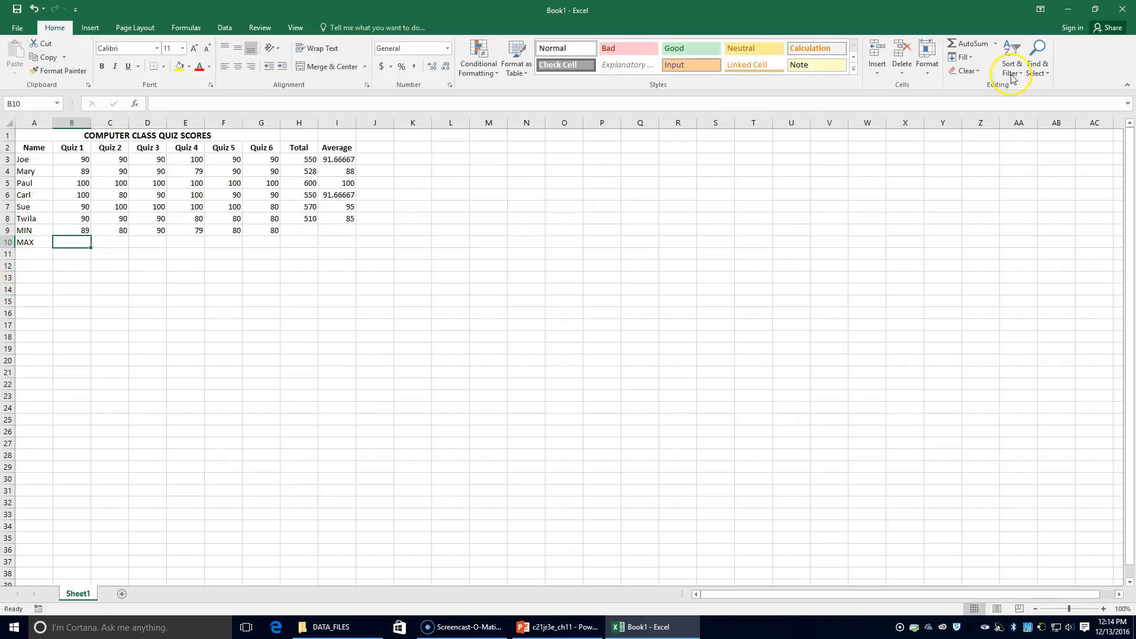
pyautogui.click(995, 44)
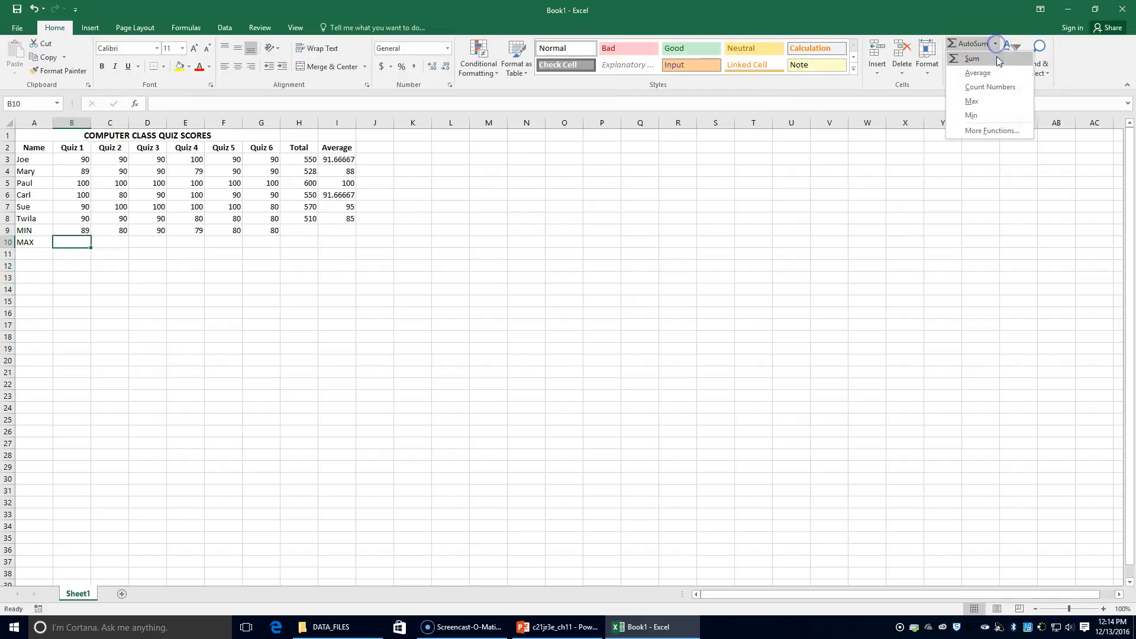
pyautogui.click(991, 102)
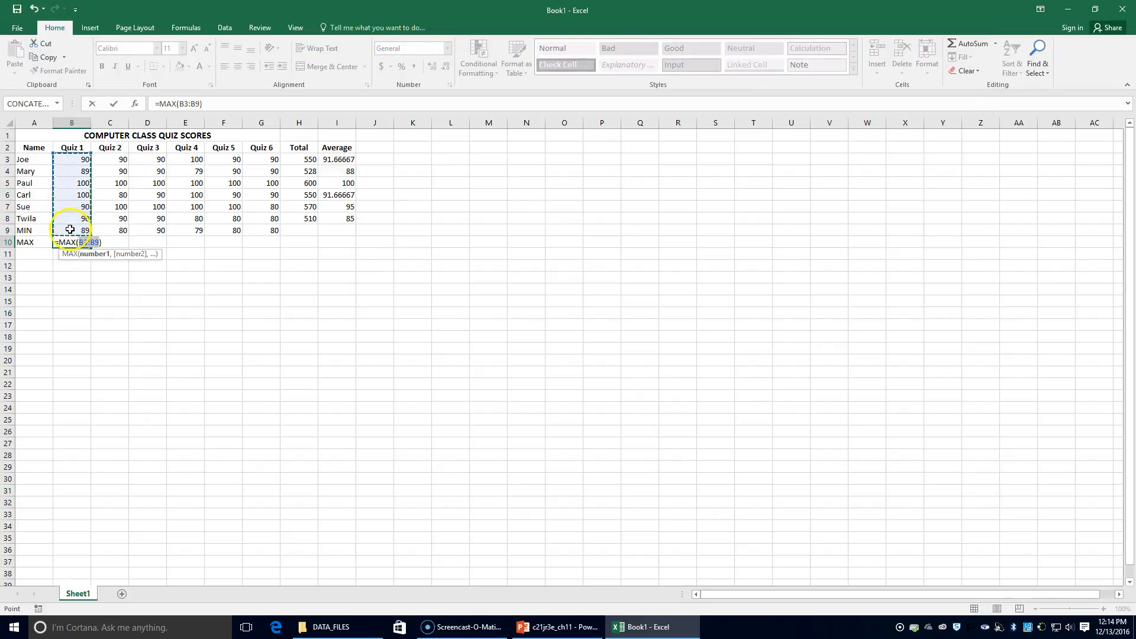
pyautogui.moveTo(74, 155); pyautogui.dragTo(82, 217)
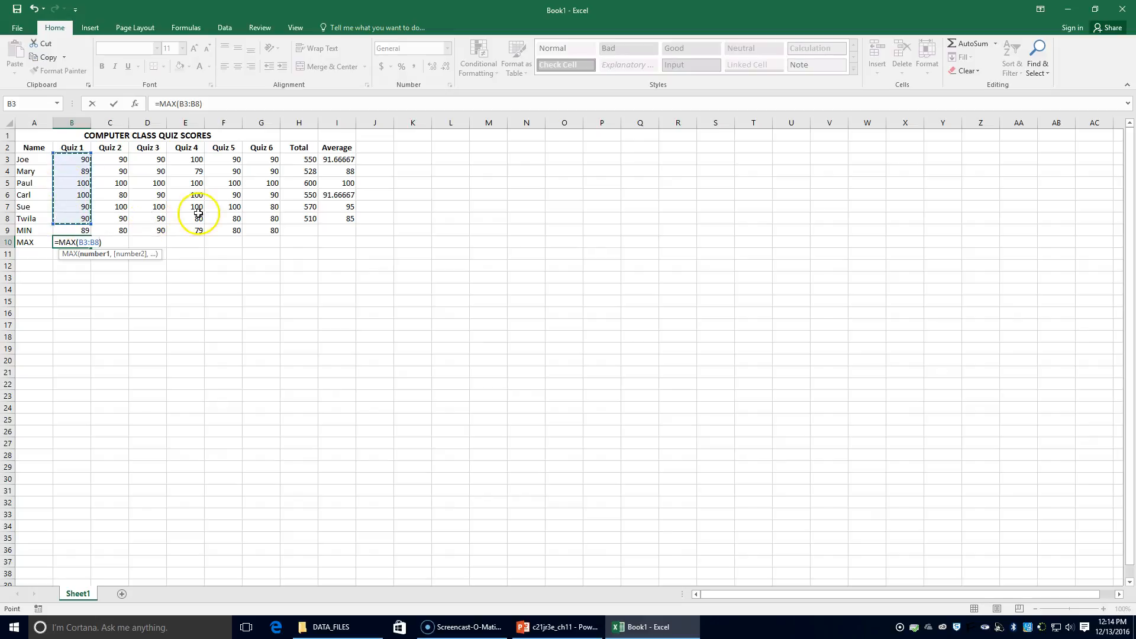
pyautogui.press('Return')
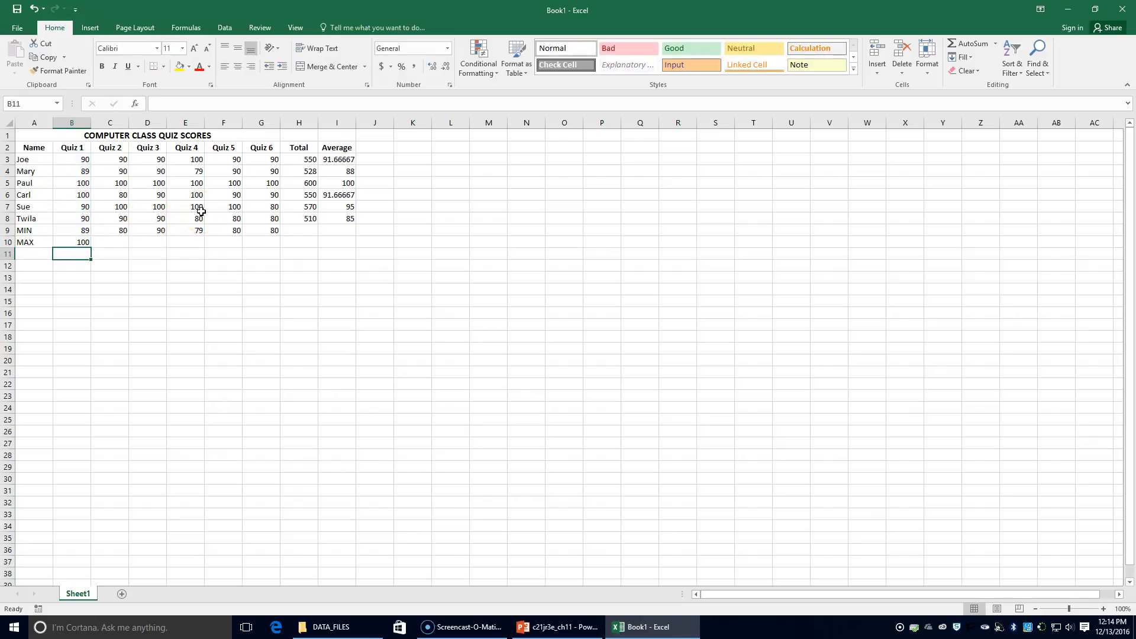
# - Copy the MAX formula from B10 to C10:G10 for the other quizzes
pyautogui.click(79, 243)
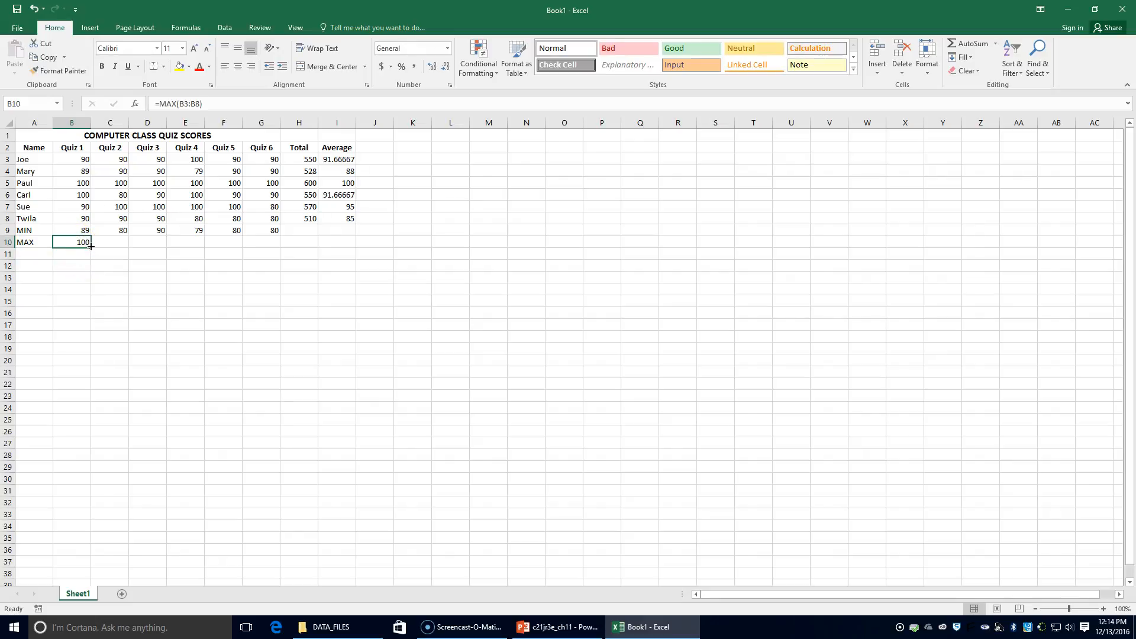
pyautogui.click(45, 56)
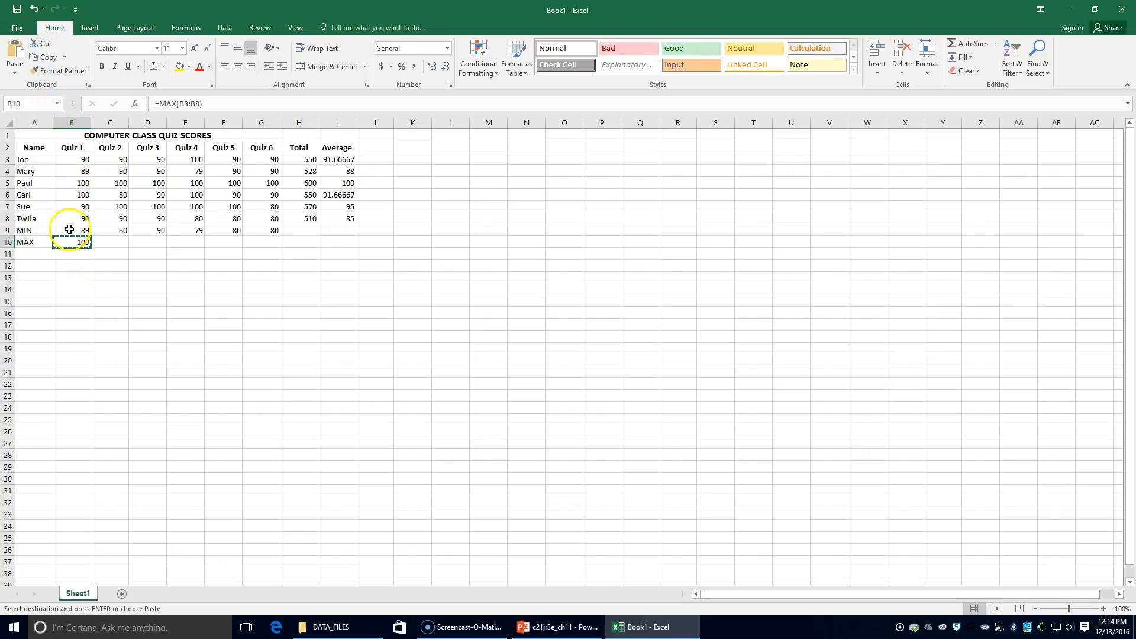
pyautogui.moveTo(107, 247); pyautogui.dragTo(264, 243)
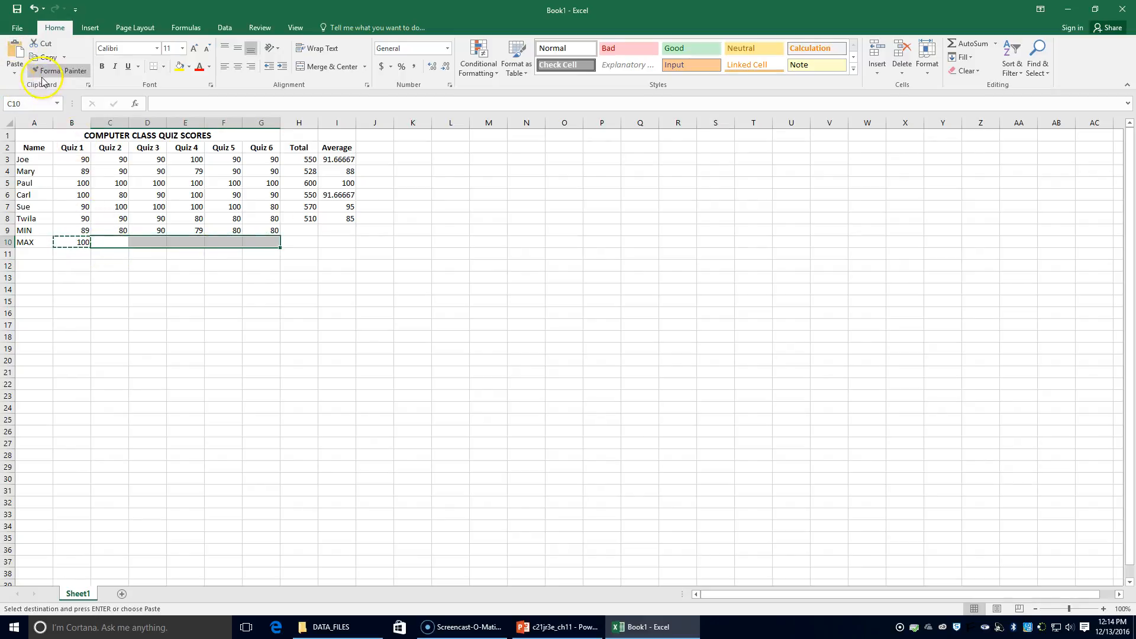
pyautogui.click(15, 52)
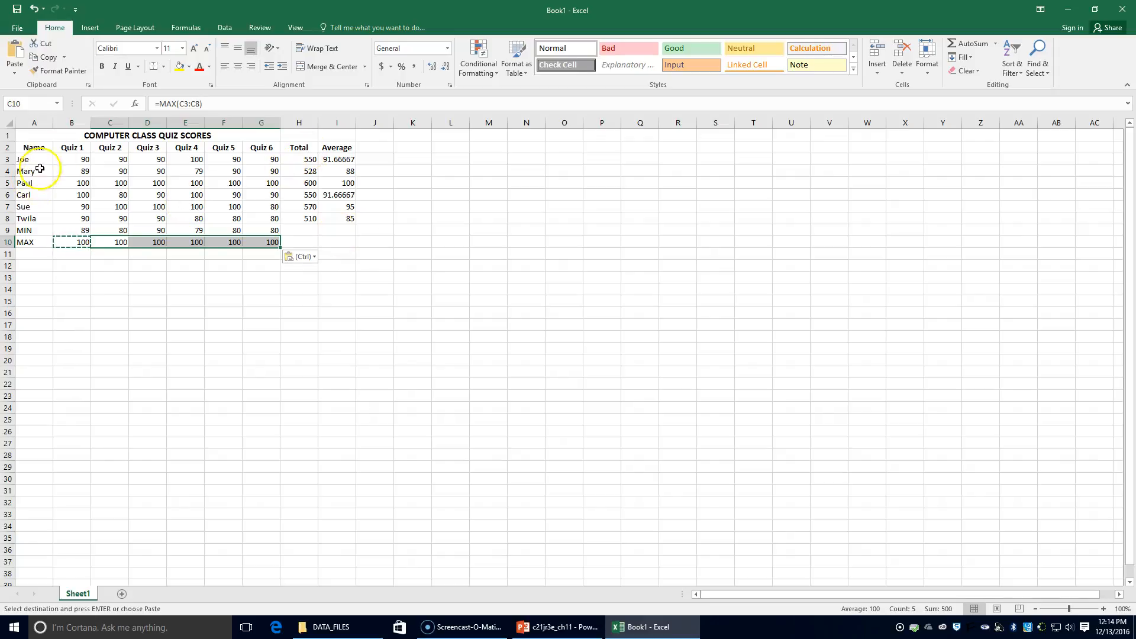
# - Apply a bottom border to A8:G8 to separate the last student's scores from the MIN and MAX rows
pyautogui.click(36, 218)
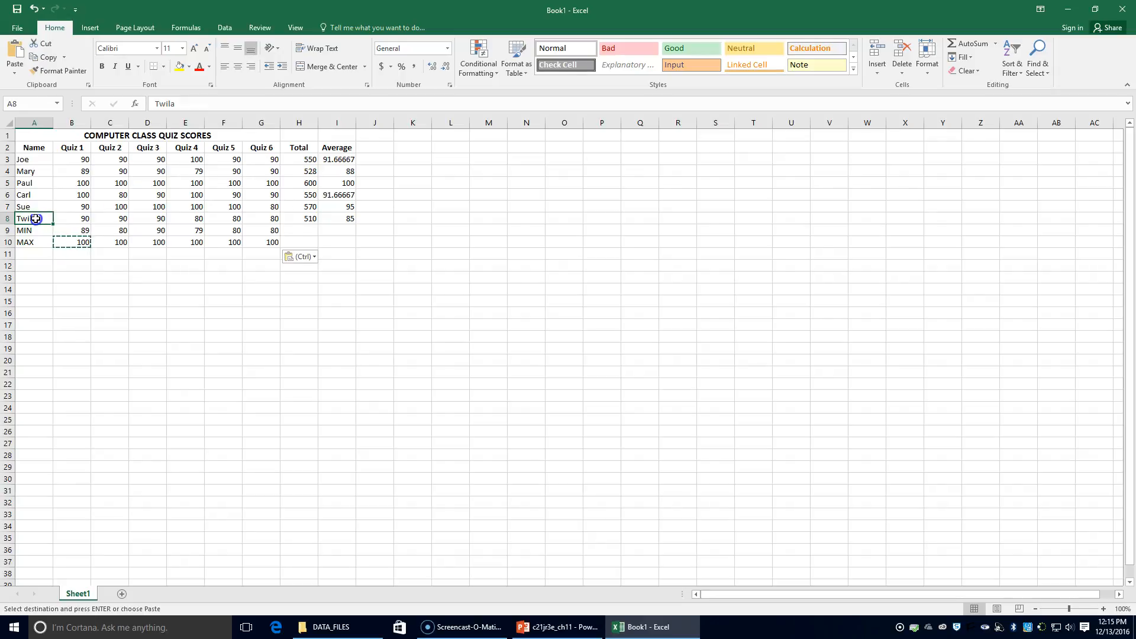
pyautogui.moveTo(36, 218); pyautogui.dragTo(255, 217)
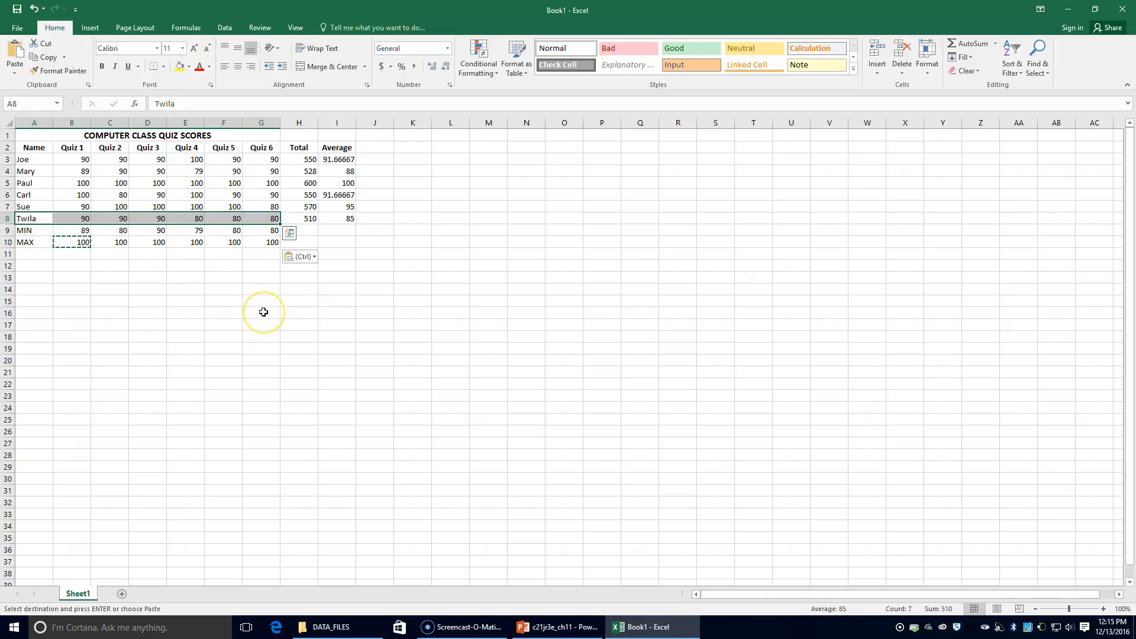
pyautogui.click(193, 337)
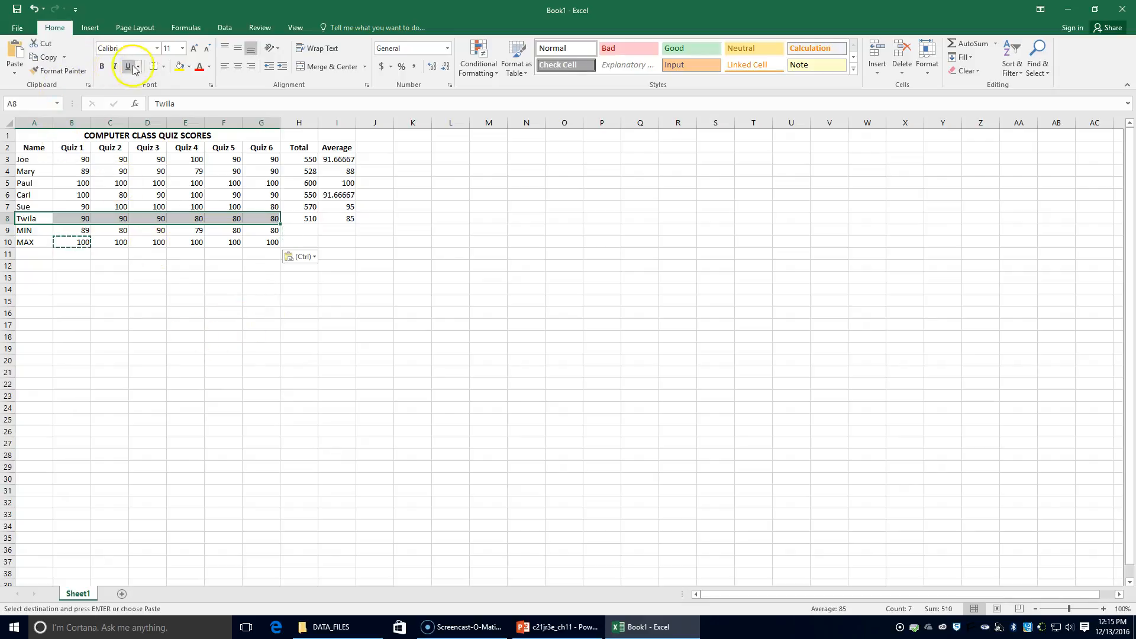
pyautogui.click(164, 66)
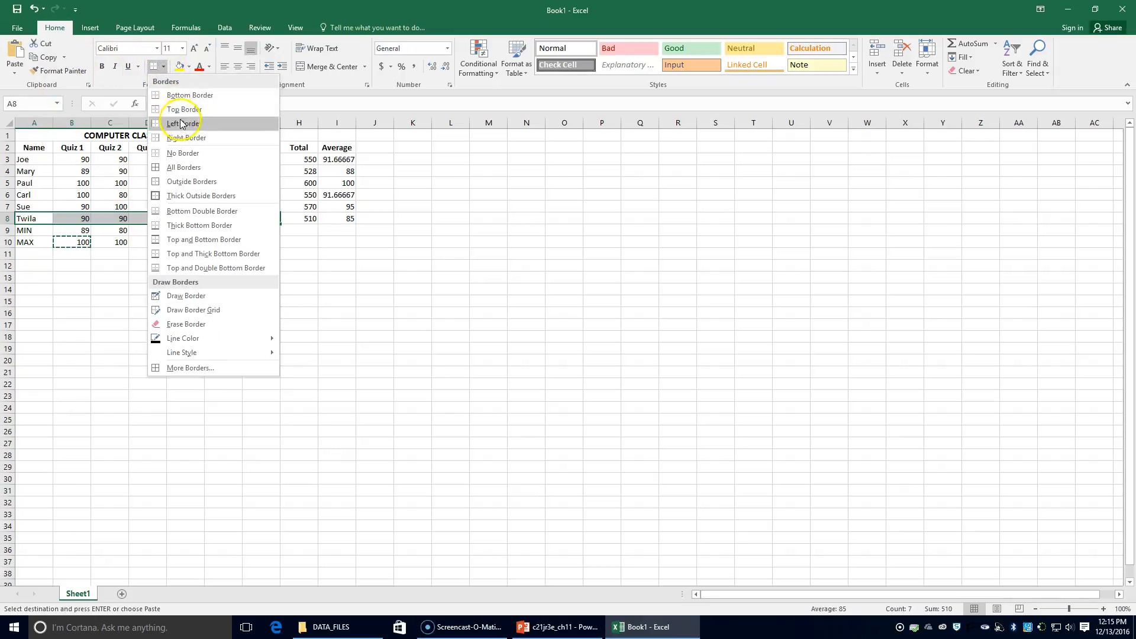
pyautogui.click(188, 96)
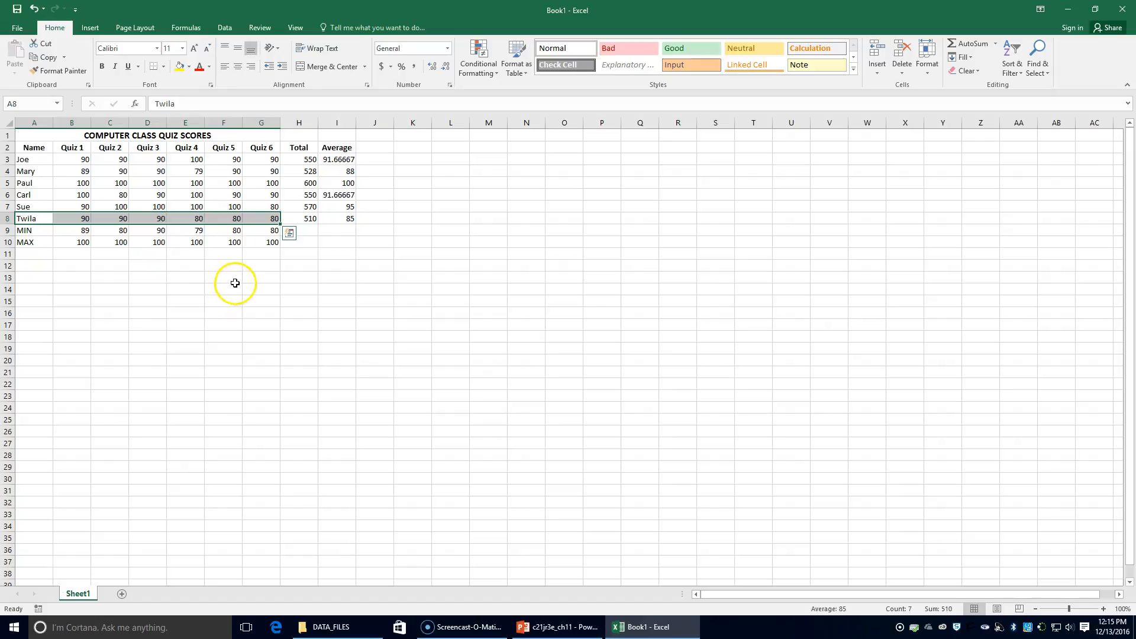
# - Merge and center the worksheet title again so that it spans A1:I1, including the Total and Average columns
pyautogui.click(32, 134)
pyautogui.moveTo(32, 135); pyautogui.dragTo(340, 135)
pyautogui.click(338, 67)
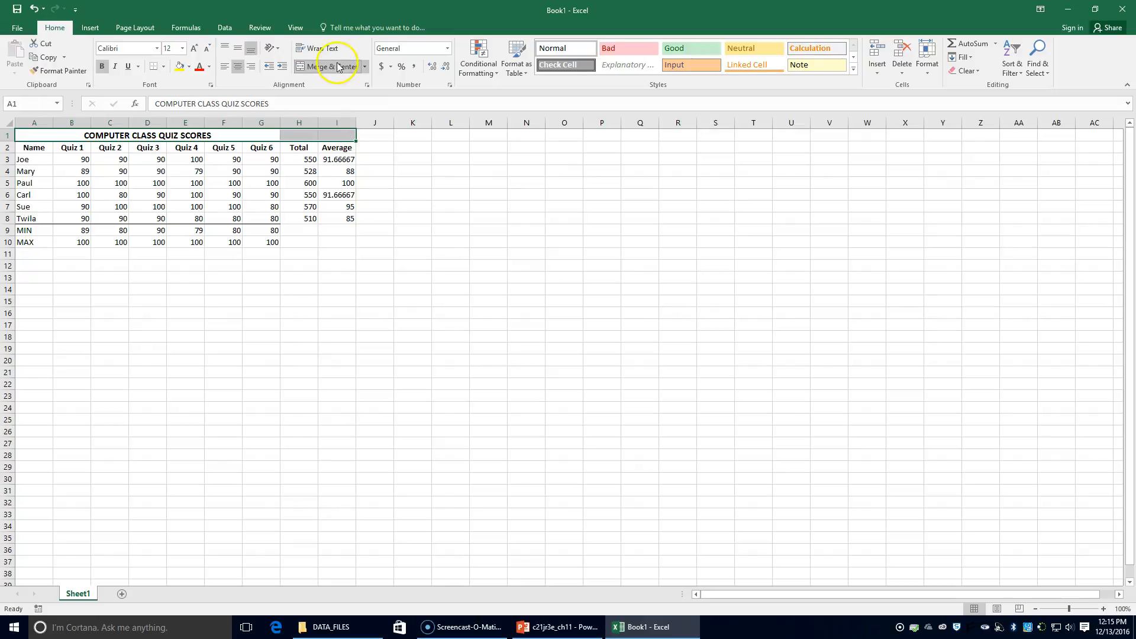
pyautogui.click(338, 66)
pyautogui.click(336, 67)
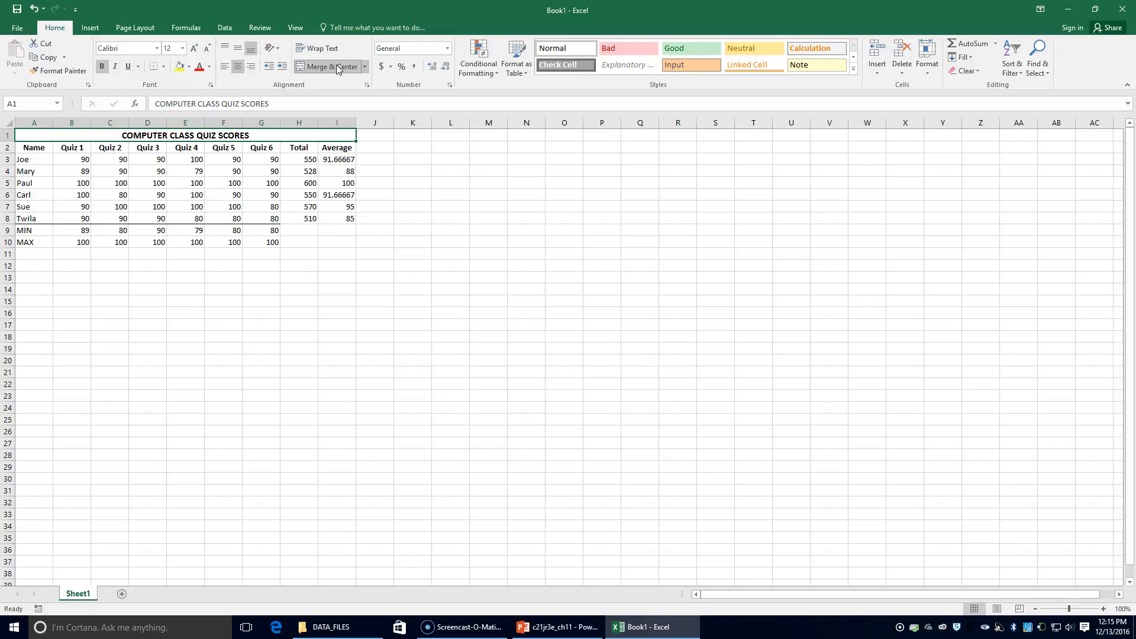
# - Set the page's top margin to 2 inches, center the sheet horizontally on the page, and preview the printout
pyautogui.click(137, 28)
pyautogui.click(93, 59)
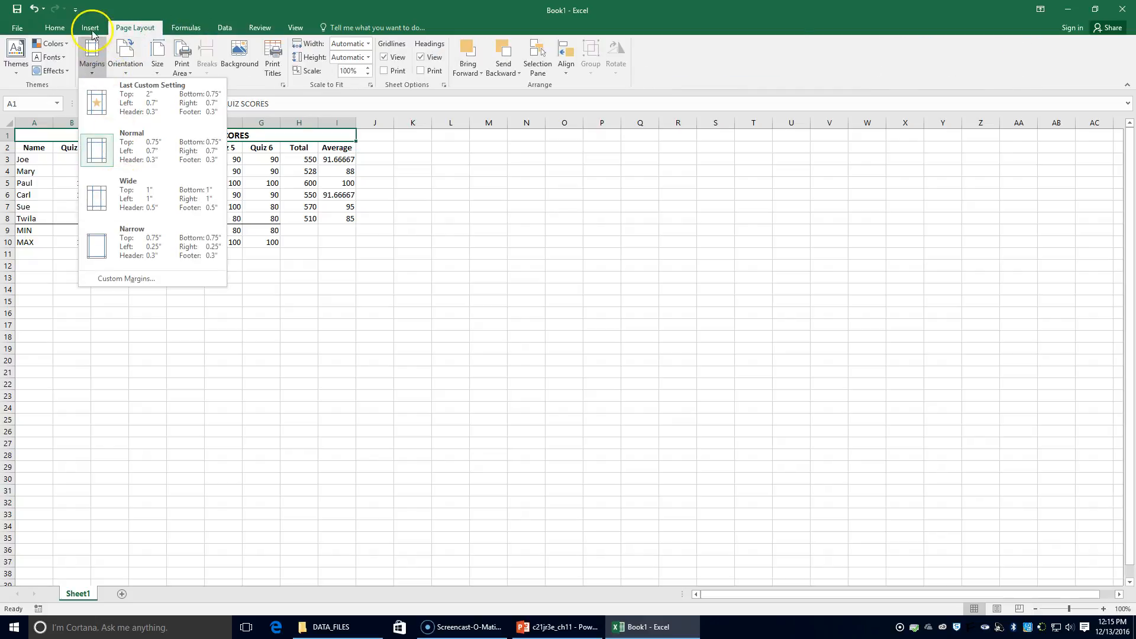
pyautogui.click(122, 279)
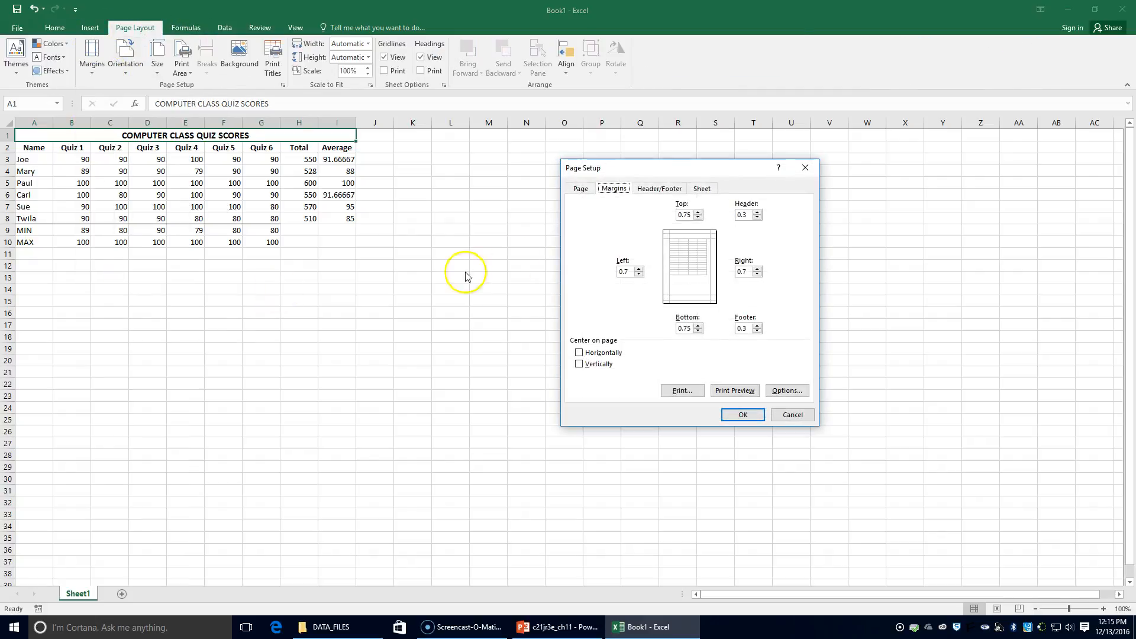
pyautogui.click(698, 212)
pyautogui.click(699, 211)
pyautogui.click(698, 211)
pyautogui.click(698, 212)
pyautogui.click(698, 212)
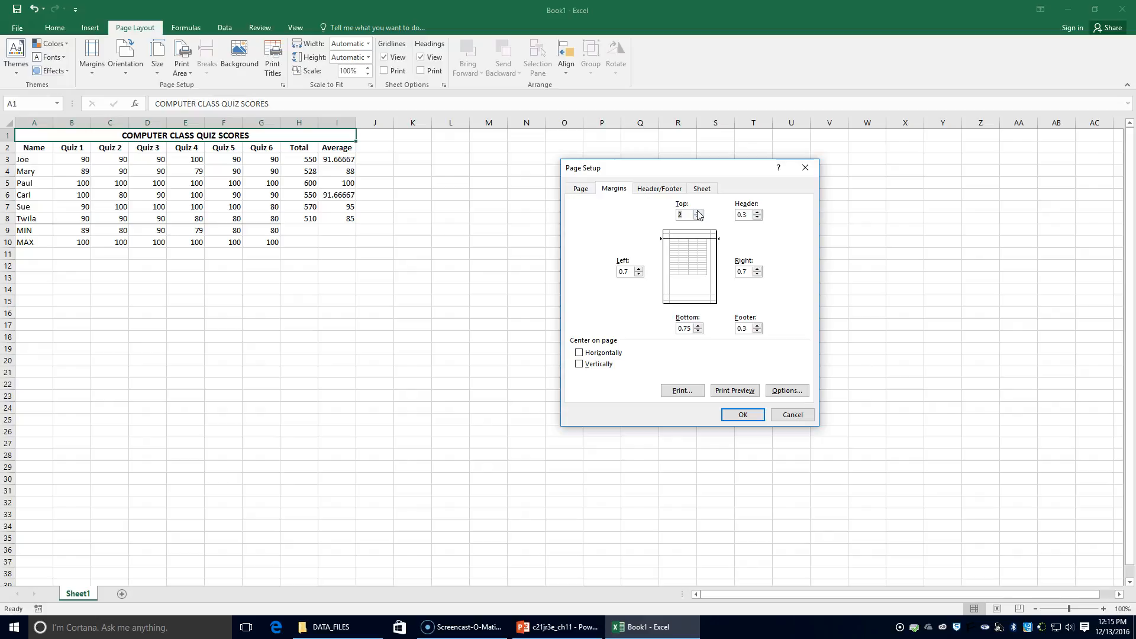
pyautogui.click(586, 354)
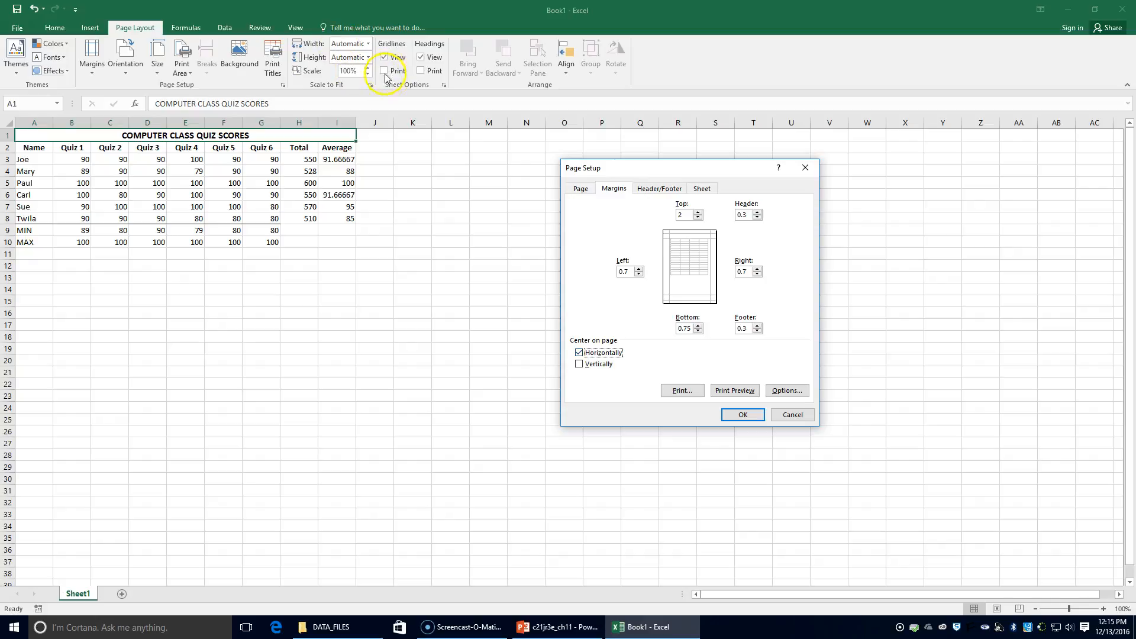
pyautogui.click(728, 393)
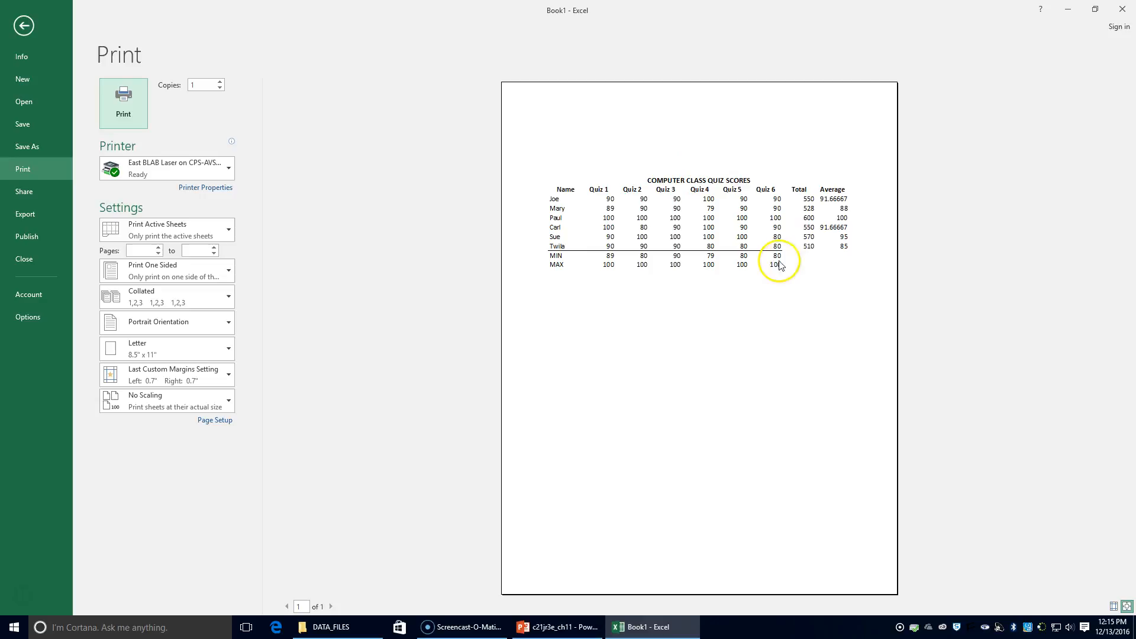
# - Save the workbook as "74c quiz" in the CHAPTER 11 folder
pyautogui.click(38, 146)
pyautogui.click(320, 115)
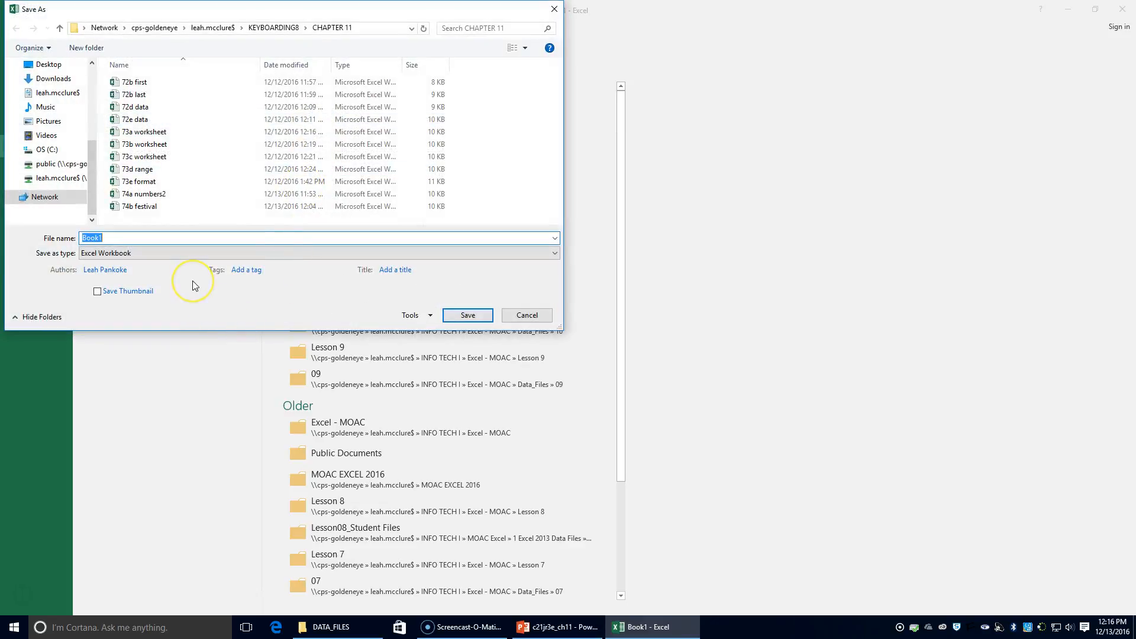
pyautogui.write('74')
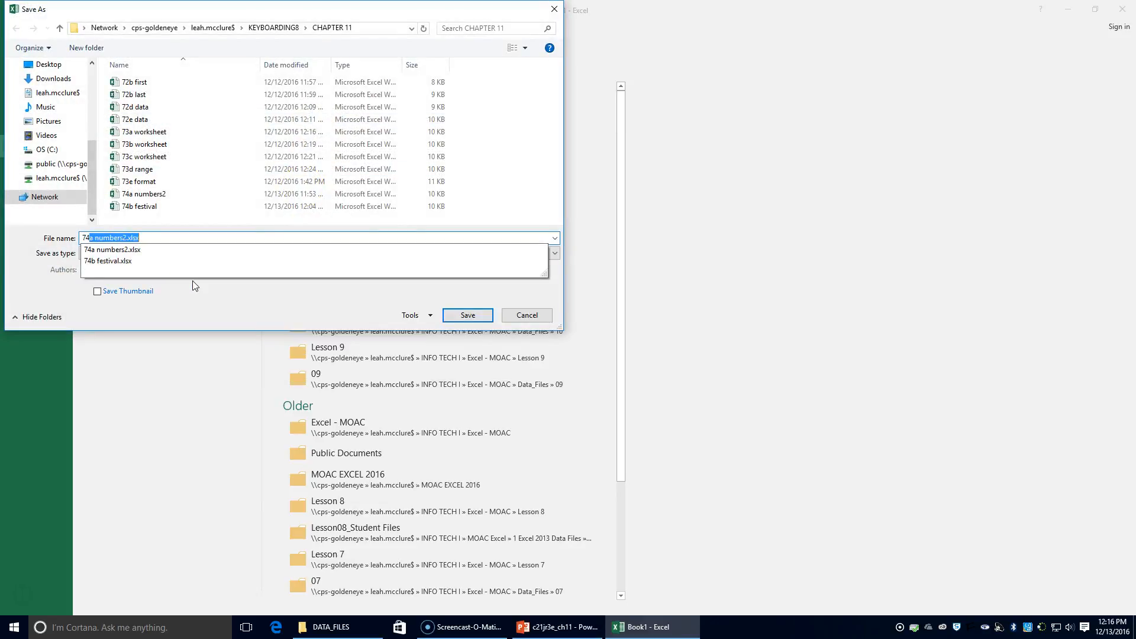
pyautogui.write('c')
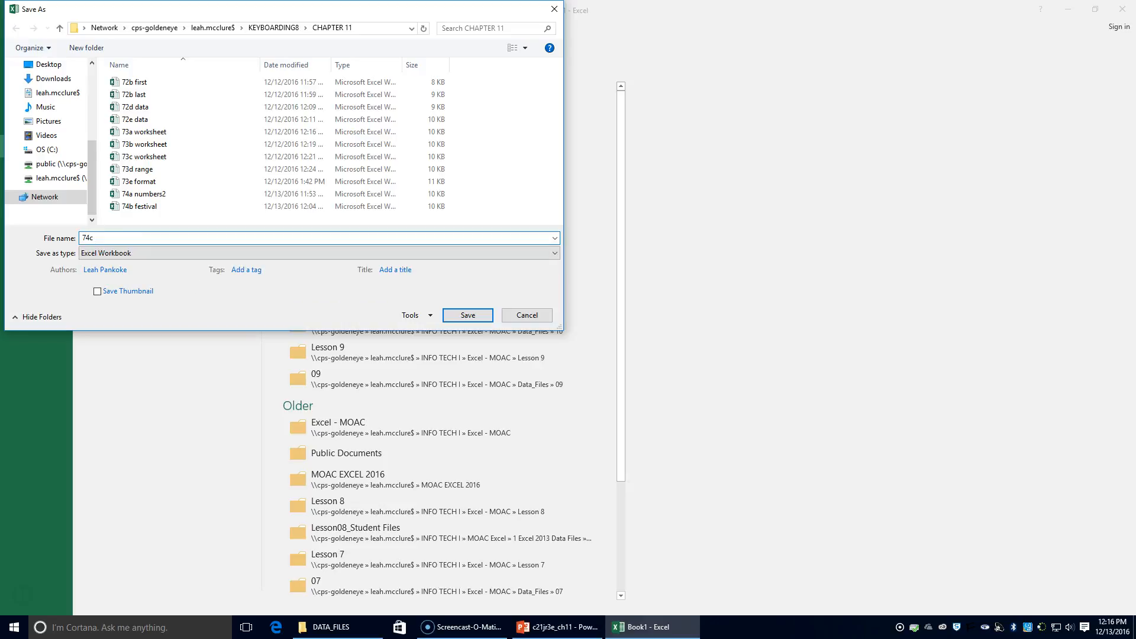
pyautogui.write(' quiz')
pyautogui.click(469, 315)
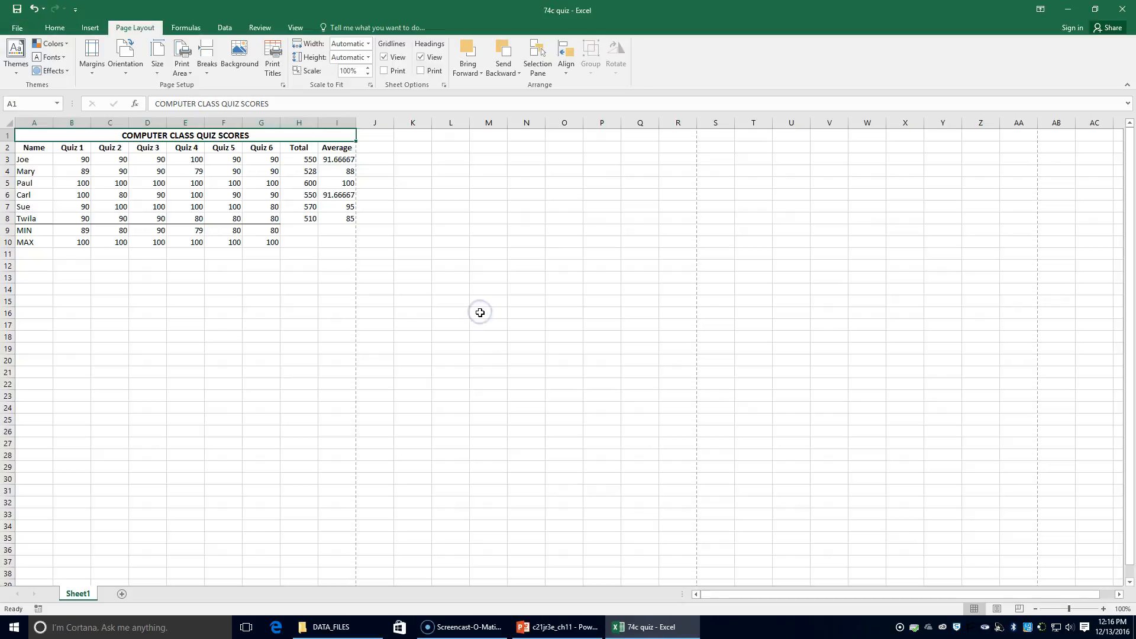